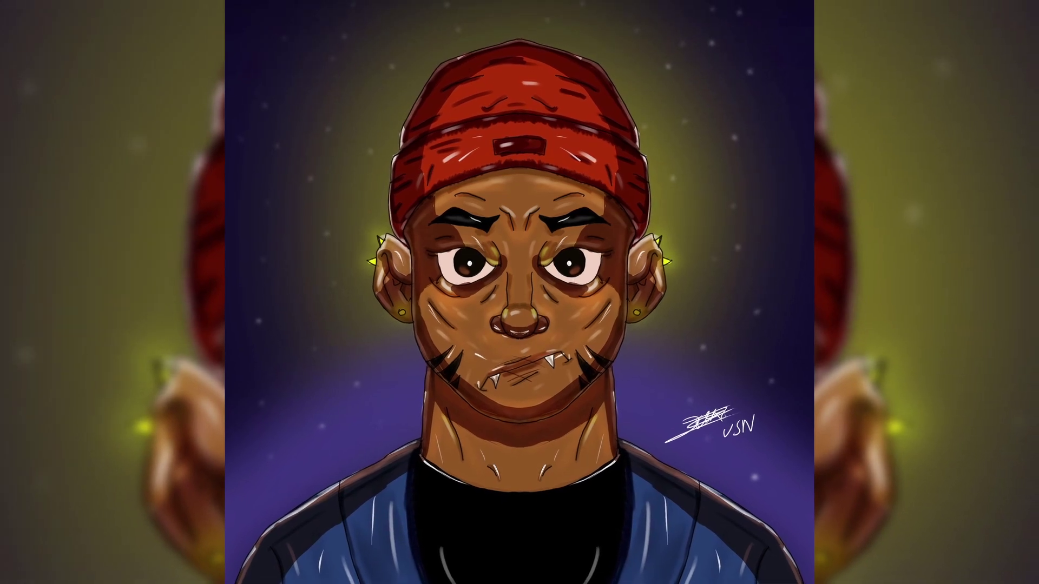
# With mirroring on, draw the orange head rectangle with two horizontal guide lines across it
pyautogui.press('m')
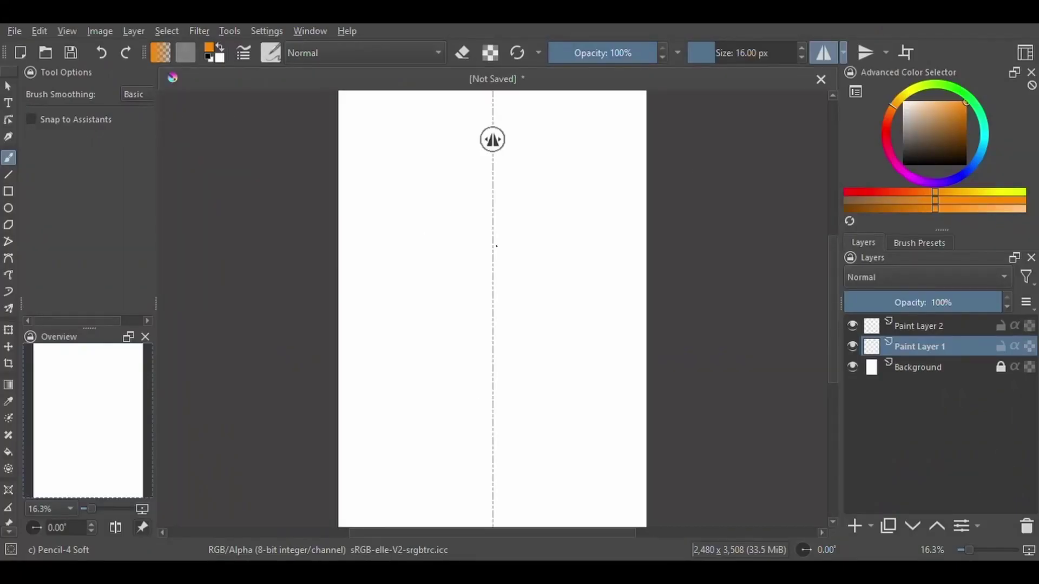
pyautogui.moveTo(479, 254); pyautogui.dragTo(429, 258)
pyautogui.moveTo(428, 260)
pyautogui.mouseDown()
pyautogui.moveTo(433, 418)
pyautogui.moveTo(486, 416)
pyautogui.mouseUp()
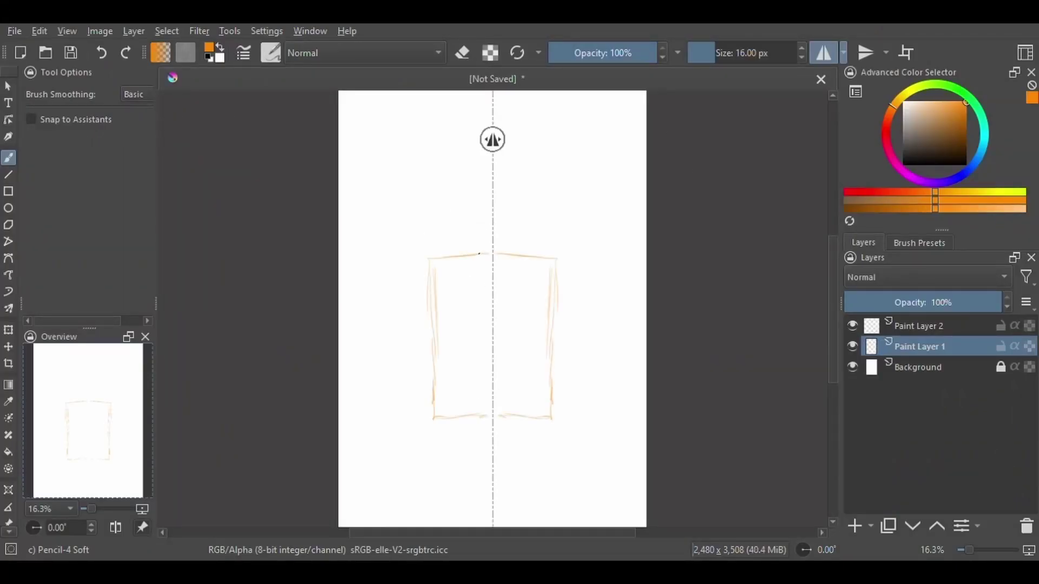
pyautogui.moveTo(407, 309); pyautogui.dragTo(492, 310)
pyautogui.moveTo(417, 372); pyautogui.dragTo(493, 372)
# Add mirrored ear blocks, neck sides and shoulder guide lines, then start the purple brows
pyautogui.press('m')
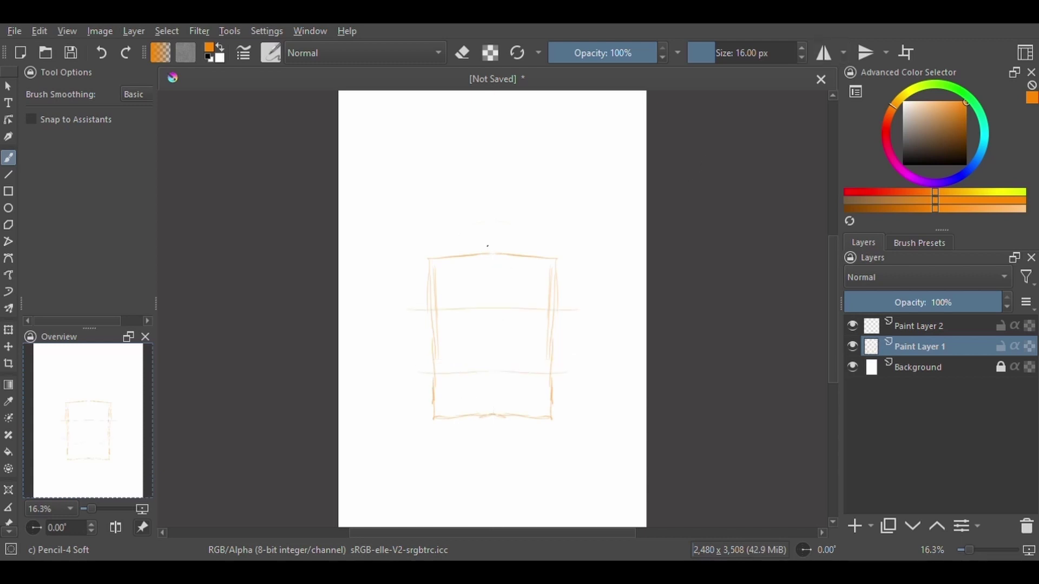
pyautogui.press('m')
pyautogui.moveTo(432, 327); pyautogui.dragTo(433, 369)
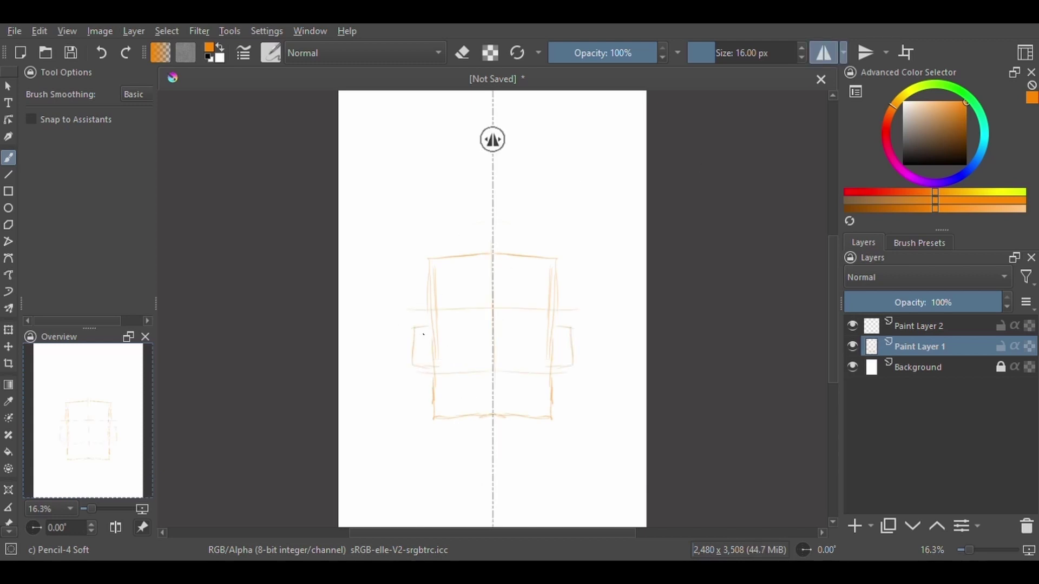
pyautogui.moveTo(469, 417); pyautogui.dragTo(468, 459)
pyautogui.moveTo(465, 420); pyautogui.dragTo(459, 467)
pyautogui.moveTo(460, 465); pyautogui.dragTo(387, 523)
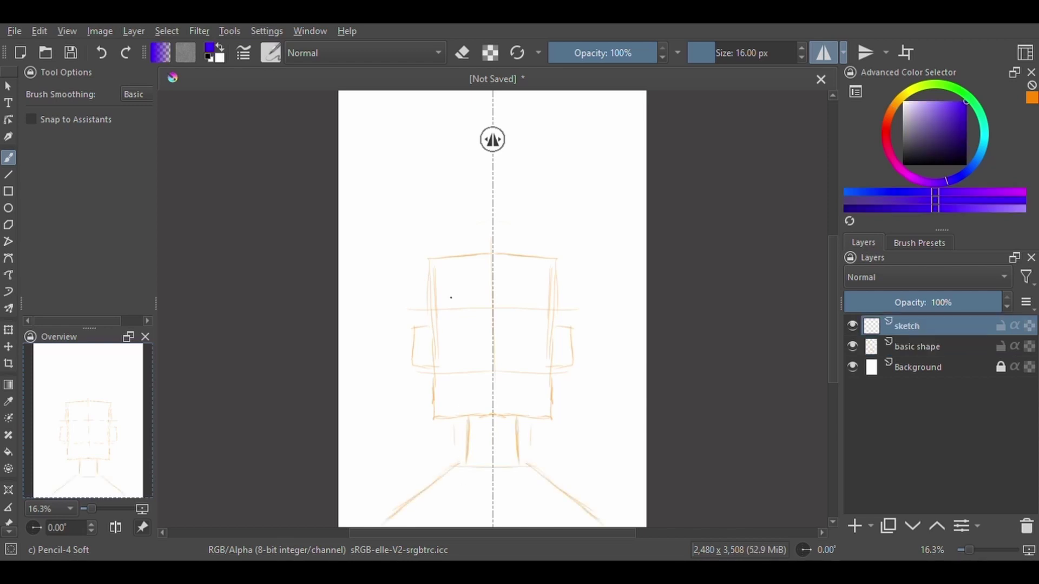
pyautogui.moveTo(427, 303)
pyautogui.mouseDown()
pyautogui.moveTo(450, 297)
pyautogui.moveTo(476, 313)
pyautogui.moveTo(437, 298)
pyautogui.mouseUp()
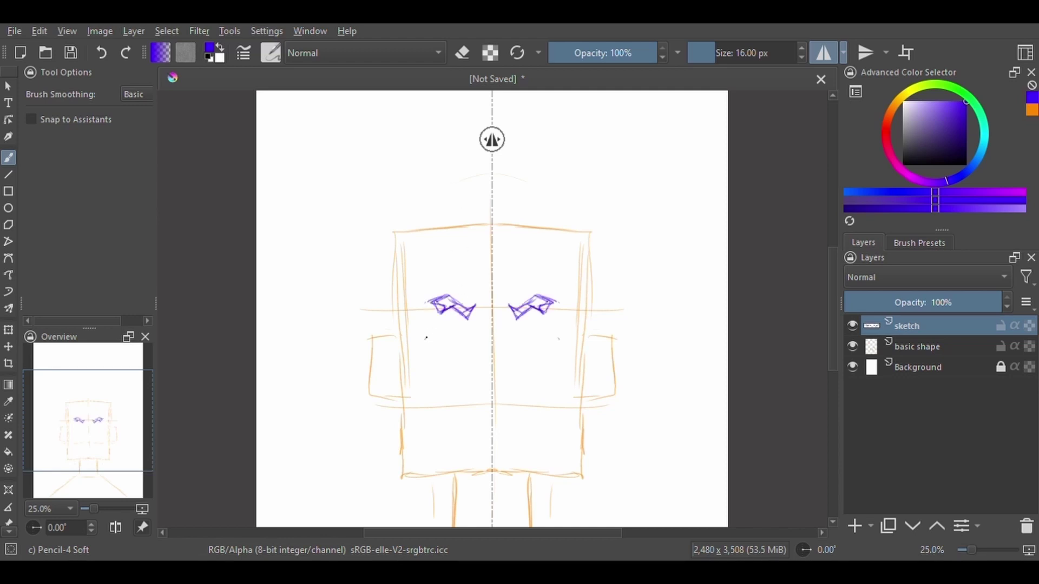
# Sketch the mirrored purple eyes, brow creases, lids and a darkened jawline to the chin
pyautogui.moveTo(427, 337)
pyautogui.mouseDown()
pyautogui.moveTo(474, 345)
pyautogui.moveTo(471, 354)
pyautogui.moveTo(453, 355)
pyautogui.moveTo(447, 332)
pyautogui.moveTo(460, 347)
pyautogui.moveTo(450, 347)
pyautogui.moveTo(468, 323)
pyautogui.moveTo(473, 342)
pyautogui.mouseUp()
pyautogui.moveTo(483, 297)
pyautogui.mouseDown()
pyautogui.moveTo(475, 341)
pyautogui.moveTo(455, 357)
pyautogui.moveTo(474, 347)
pyautogui.mouseUp()
pyautogui.moveTo(429, 333)
pyautogui.mouseDown()
pyautogui.moveTo(459, 328)
pyautogui.moveTo(490, 472)
pyautogui.mouseUp()
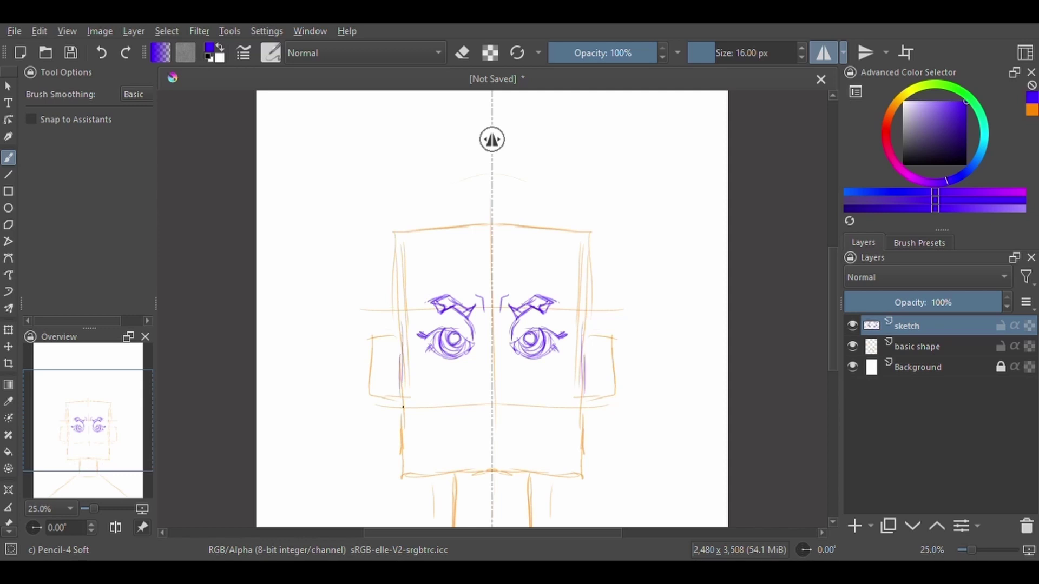
pyautogui.moveTo(403, 333)
pyautogui.mouseDown()
pyautogui.moveTo(424, 433)
pyautogui.moveTo(404, 367)
pyautogui.moveTo(444, 452)
pyautogui.mouseUp()
pyautogui.moveTo(407, 400); pyautogui.dragTo(466, 464)
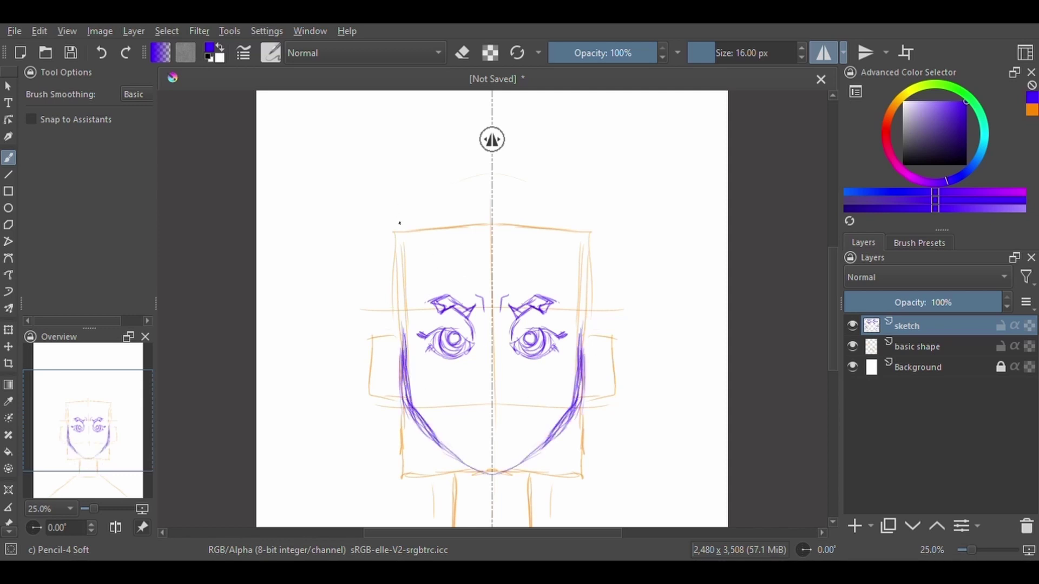
# Add the hairline arc, temples, rounded skull top and the ears on both sides
pyautogui.moveTo(403, 313); pyautogui.dragTo(406, 338)
pyautogui.moveTo(429, 277); pyautogui.dragTo(490, 264)
pyautogui.moveTo(391, 253)
pyautogui.mouseDown()
pyautogui.moveTo(400, 324)
pyautogui.moveTo(390, 316)
pyautogui.moveTo(491, 222)
pyautogui.moveTo(424, 189)
pyautogui.moveTo(491, 160)
pyautogui.mouseUp()
pyautogui.moveTo(430, 201); pyautogui.dragTo(463, 186)
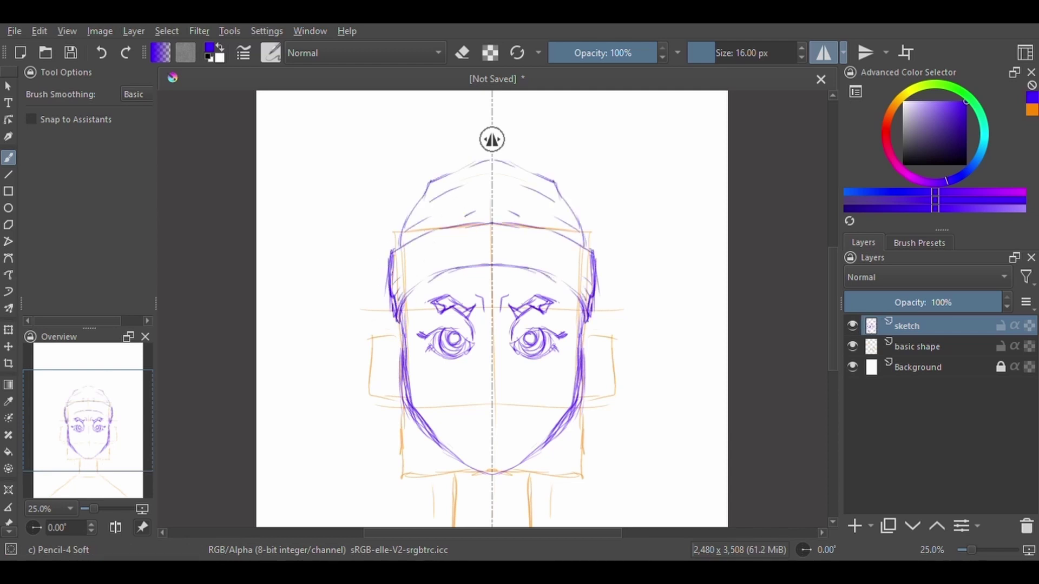
pyautogui.moveTo(400, 336)
pyautogui.mouseDown()
pyautogui.moveTo(387, 359)
pyautogui.moveTo(393, 345)
pyautogui.moveTo(401, 373)
pyautogui.moveTo(393, 336)
pyautogui.moveTo(398, 360)
pyautogui.mouseUp()
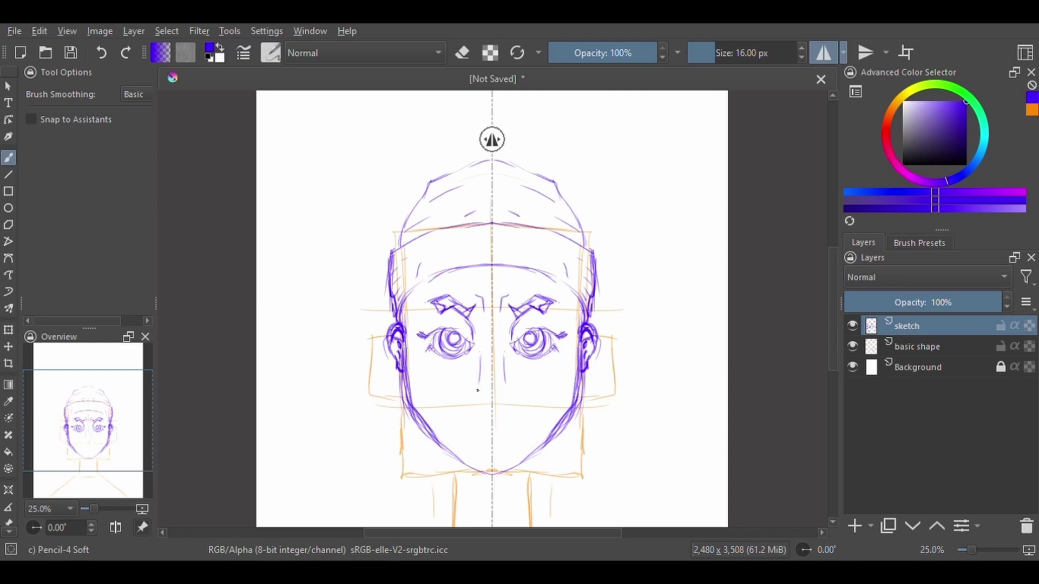
# Sketch the nose and under-eye lines, the unmirrored mouth, and the cheek lines
pyautogui.moveTo(483, 354); pyautogui.dragTo(478, 398)
pyautogui.moveTo(481, 384); pyautogui.dragTo(469, 399)
pyautogui.moveTo(483, 355)
pyautogui.mouseDown()
pyautogui.moveTo(490, 404)
pyautogui.moveTo(472, 399)
pyautogui.moveTo(464, 371)
pyautogui.mouseUp()
pyautogui.moveTo(430, 363); pyautogui.dragTo(444, 370)
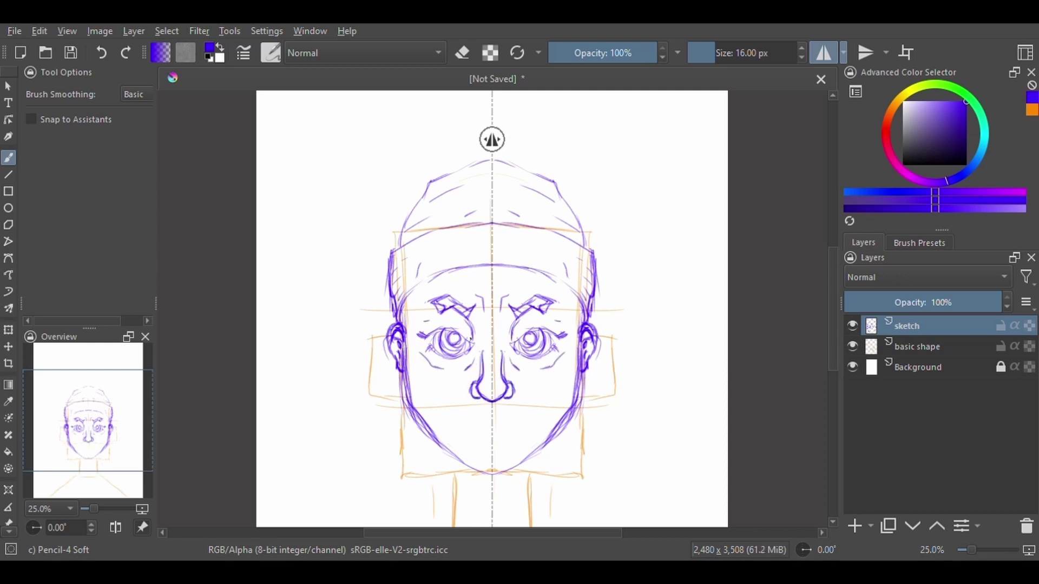
pyautogui.press('m')
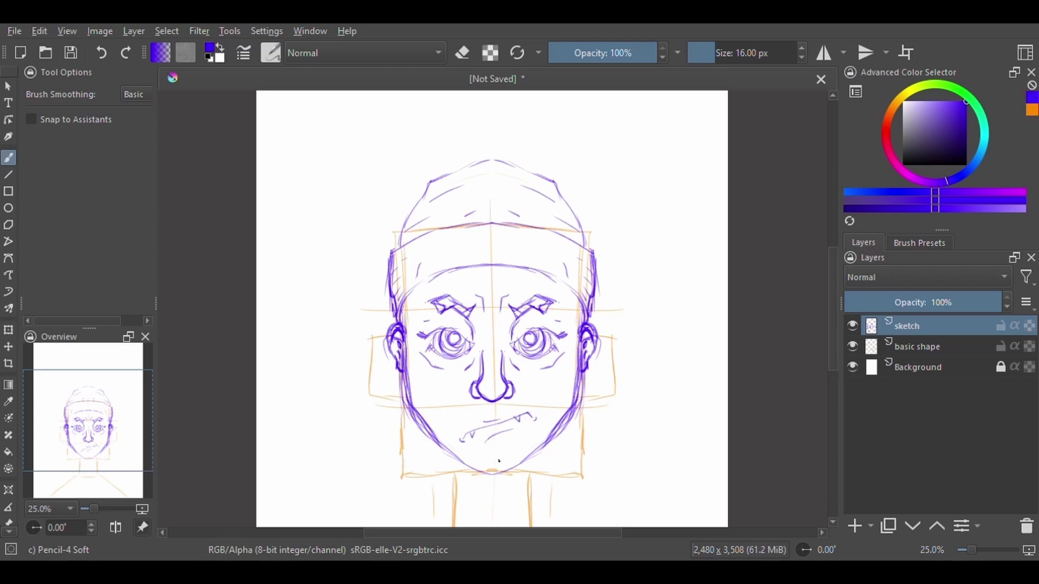
pyautogui.press('m')
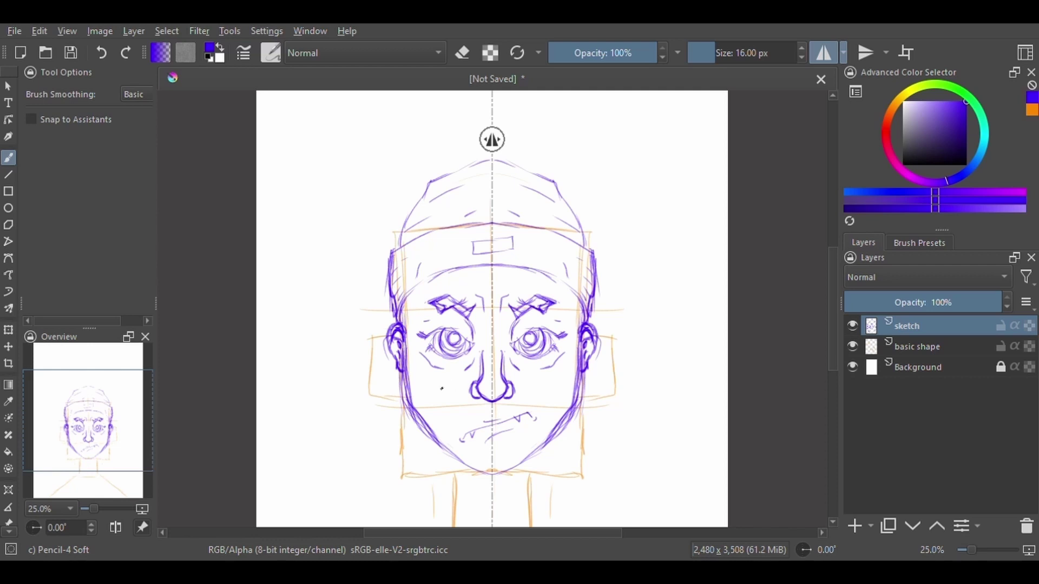
pyautogui.moveTo(459, 358)
pyautogui.mouseDown()
pyautogui.moveTo(450, 397)
pyautogui.moveTo(449, 383)
pyautogui.moveTo(430, 385)
pyautogui.mouseUp()
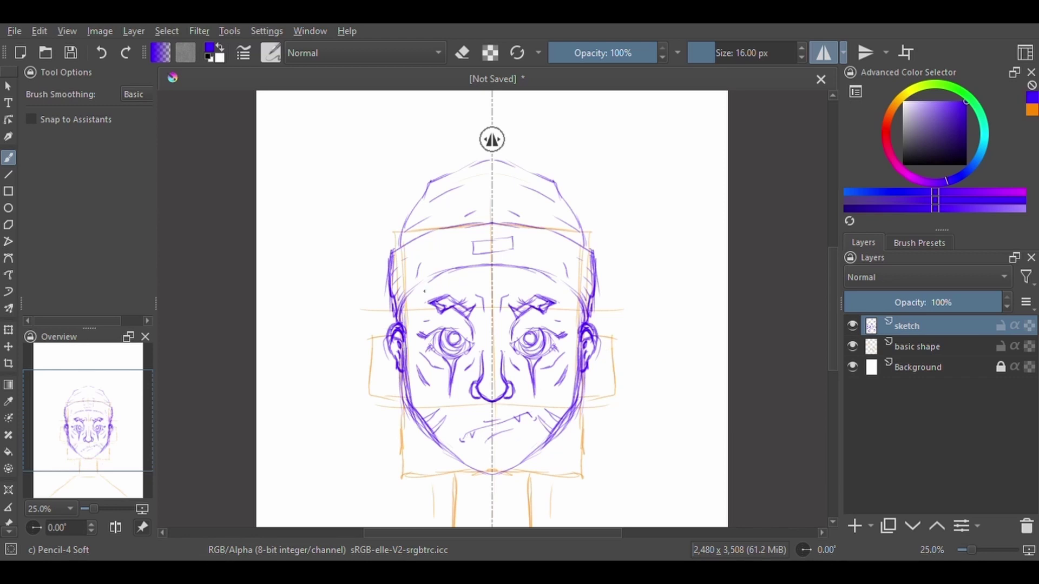
# Draw the jaw-to-neck strokes and sweep mirrored shoulder lines outward
pyautogui.moveTo(418, 431); pyautogui.dragTo(410, 493)
pyautogui.moveTo(447, 456); pyautogui.dragTo(433, 508)
pyautogui.moveTo(503, 528); pyautogui.dragTo(504, 425)
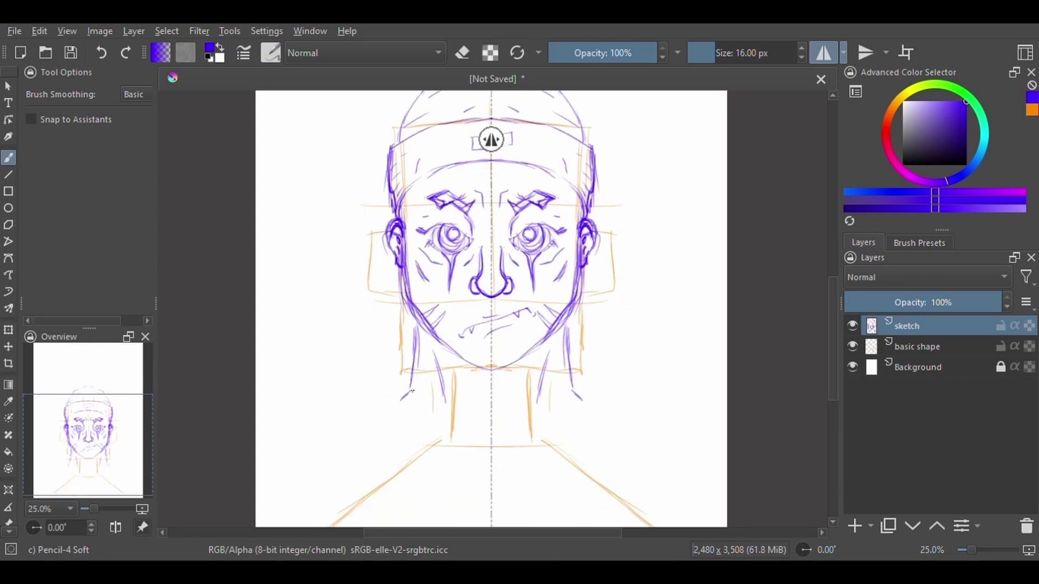
pyautogui.moveTo(401, 403)
pyautogui.mouseDown()
pyautogui.moveTo(450, 438)
pyautogui.moveTo(490, 443)
pyautogui.mouseUp()
pyautogui.moveTo(410, 391)
pyautogui.mouseDown()
pyautogui.moveTo(350, 391)
pyautogui.moveTo(401, 406)
pyautogui.moveTo(394, 441)
pyautogui.moveTo(330, 422)
pyautogui.mouseUp()
pyautogui.moveTo(403, 411); pyautogui.dragTo(406, 512)
pyautogui.moveTo(403, 384); pyautogui.dragTo(346, 409)
pyautogui.moveTo(414, 376)
pyautogui.mouseDown()
pyautogui.moveTo(395, 403)
pyautogui.moveTo(440, 435)
pyautogui.mouseUp()
# Extend the neck, add arm lines, and erase strays around the neck and collar
pyautogui.moveTo(411, 377); pyautogui.dragTo(419, 463)
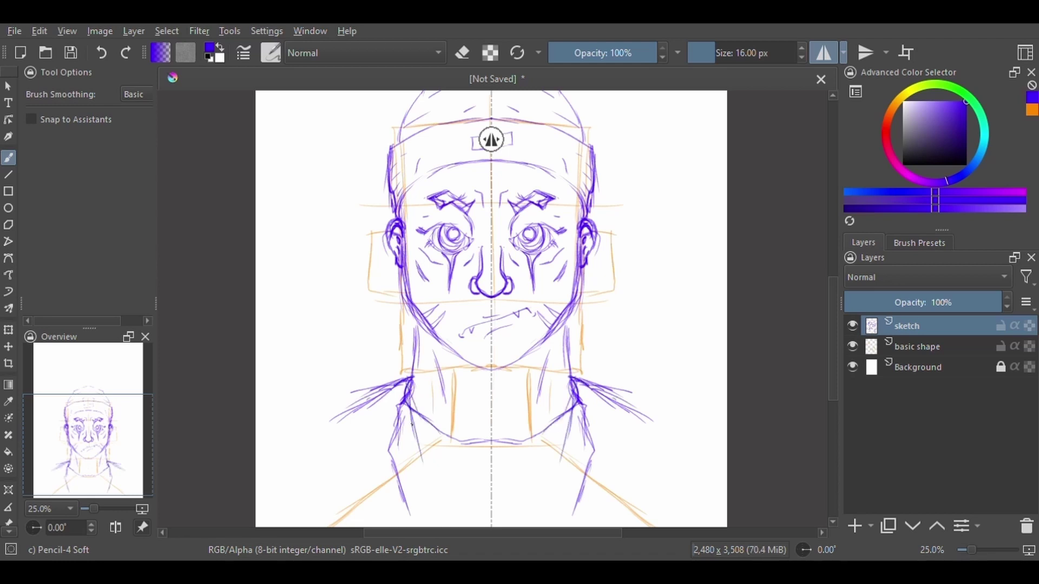
pyautogui.moveTo(407, 406); pyautogui.dragTo(425, 519)
pyautogui.moveTo(397, 385)
pyautogui.mouseDown()
pyautogui.moveTo(320, 435)
pyautogui.moveTo(381, 501)
pyautogui.mouseUp()
pyautogui.moveTo(355, 457); pyautogui.dragTo(379, 515)
pyautogui.moveTo(404, 402)
pyautogui.mouseDown()
pyautogui.moveTo(430, 517)
pyautogui.moveTo(394, 487)
pyautogui.mouseUp()
pyautogui.press('e')
pyautogui.press('e')
pyautogui.moveTo(357, 449); pyautogui.dragTo(379, 517)
pyautogui.moveTo(424, 493); pyautogui.dragTo(426, 515)
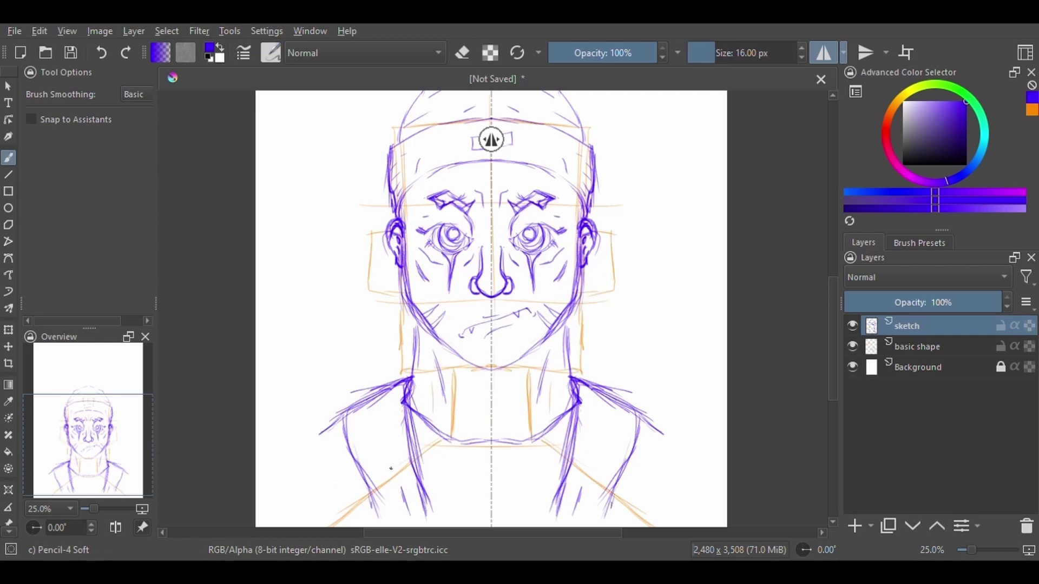
# Add a new layer for red ink and lower the sketch layer's opacity
pyautogui.press('Insert')
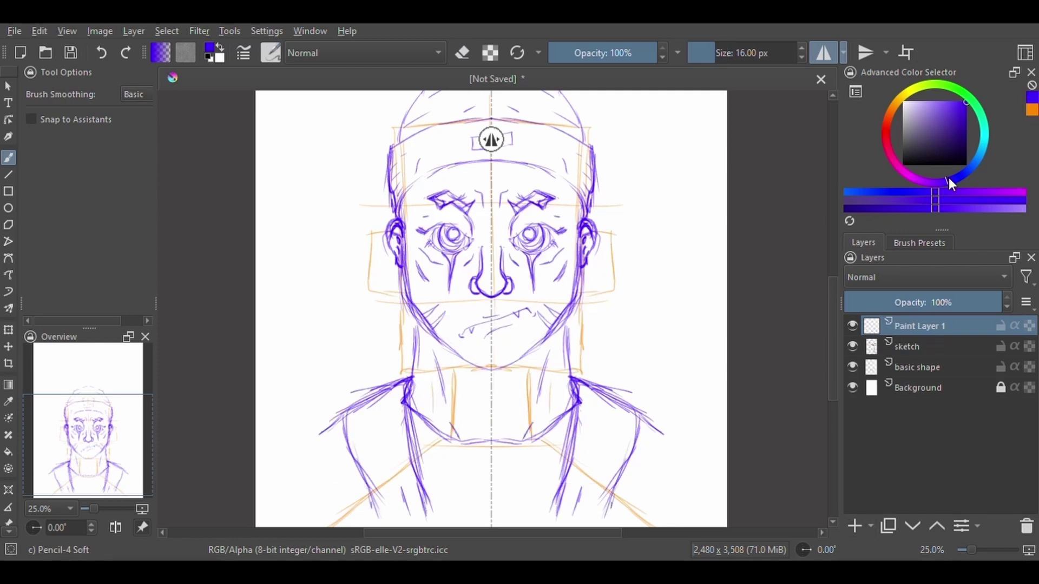
pyautogui.click(884, 142)
pyautogui.moveTo(510, 174); pyautogui.dragTo(493, 284)
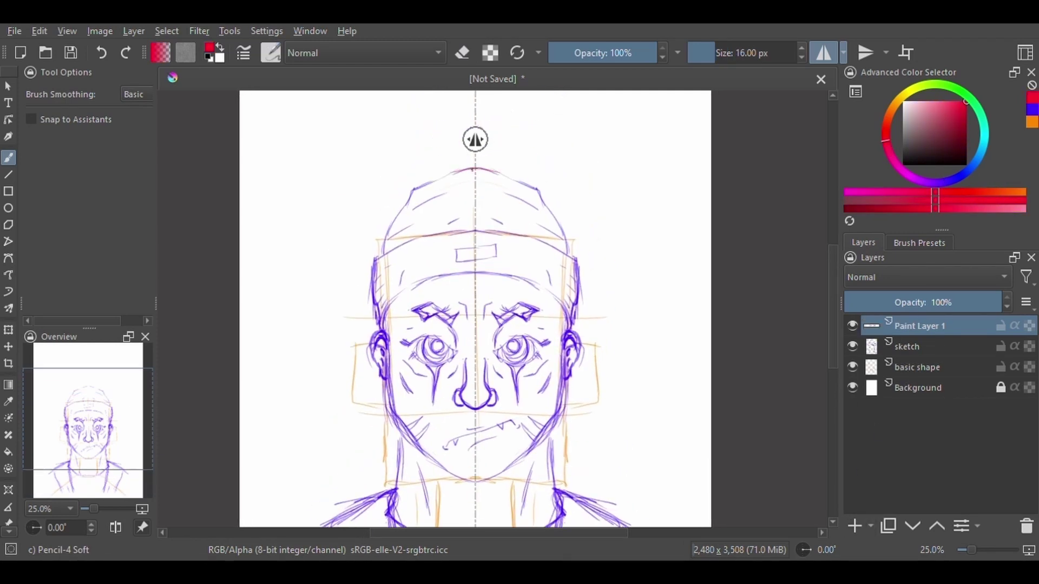
pyautogui.click(920, 346)
pyautogui.moveTo(975, 302); pyautogui.dragTo(898, 302)
pyautogui.click(920, 326)
# Ink the red beanie top, sides, hatching, brim and forehead patch
pyautogui.moveTo(476, 169); pyautogui.dragTo(389, 230)
pyautogui.moveTo(441, 182); pyautogui.dragTo(414, 190)
pyautogui.moveTo(413, 189); pyautogui.dragTo(382, 255)
pyautogui.moveTo(448, 194)
pyautogui.mouseDown()
pyautogui.moveTo(421, 204)
pyautogui.moveTo(448, 225)
pyautogui.moveTo(382, 254)
pyautogui.moveTo(374, 314)
pyautogui.moveTo(383, 328)
pyautogui.mouseUp()
pyautogui.moveTo(383, 324)
pyautogui.mouseDown()
pyautogui.moveTo(422, 282)
pyautogui.moveTo(475, 273)
pyautogui.moveTo(475, 262)
pyautogui.mouseUp()
pyautogui.moveTo(404, 273); pyautogui.dragTo(397, 284)
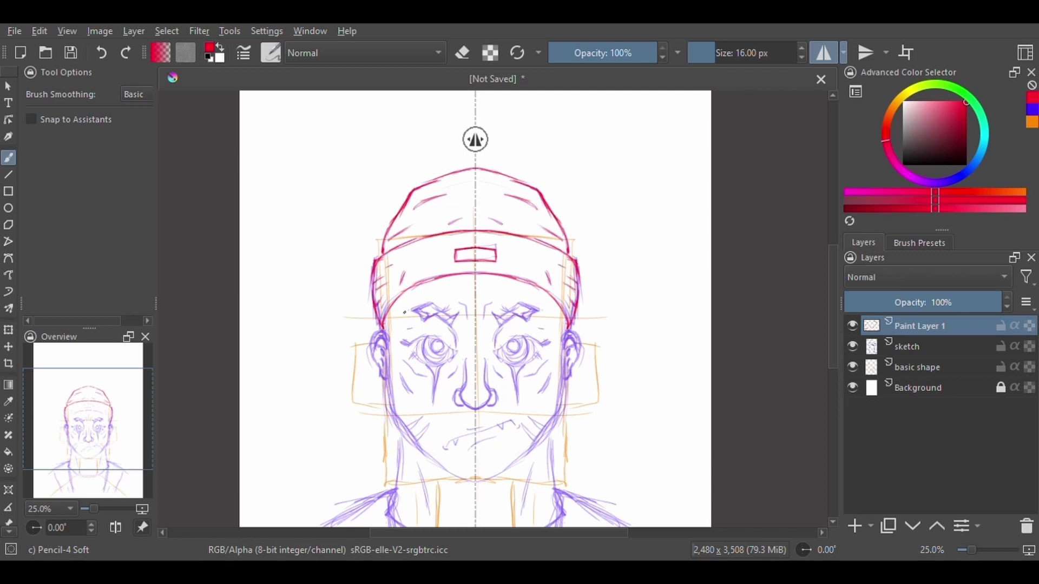
# Ink both ears with inner detail, the eyebrows, brow creases, lower lids and irises
pyautogui.moveTo(382, 324); pyautogui.dragTo(360, 378)
pyautogui.moveTo(374, 325); pyautogui.dragTo(387, 392)
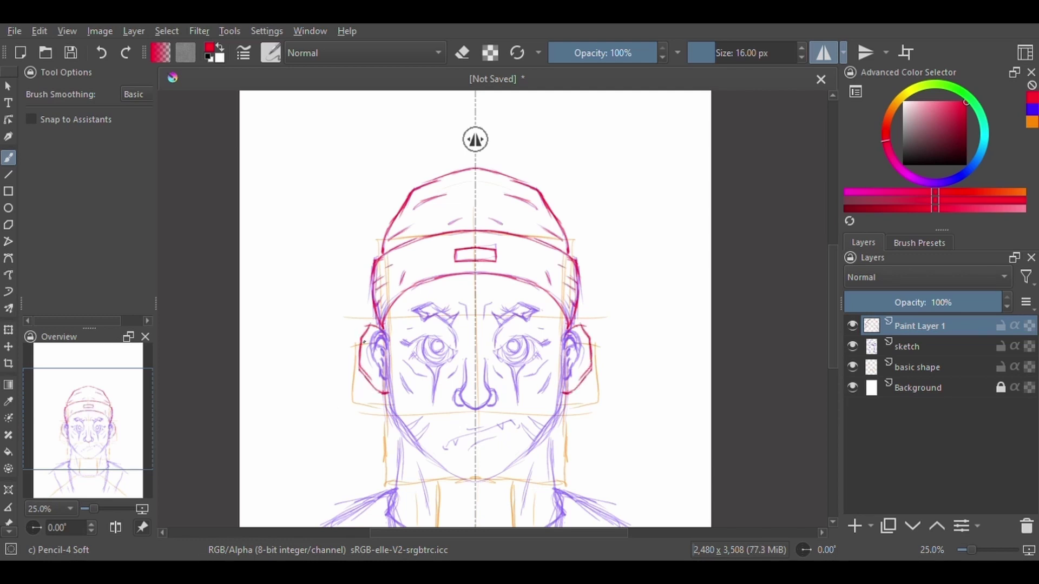
pyautogui.moveTo(364, 342)
pyautogui.mouseDown()
pyautogui.moveTo(378, 357)
pyautogui.moveTo(373, 380)
pyautogui.mouseUp()
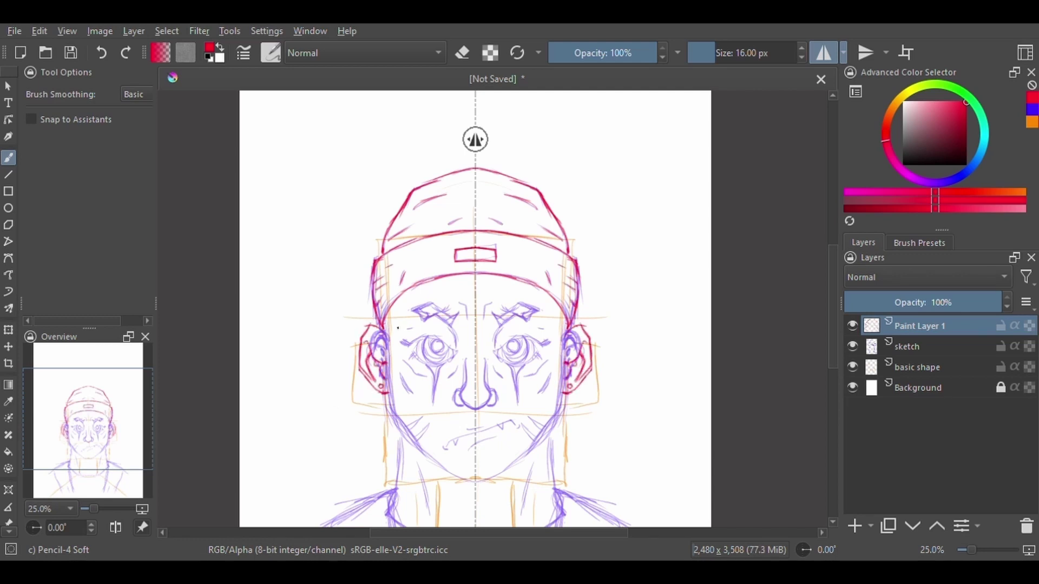
pyautogui.moveTo(360, 345); pyautogui.dragTo(364, 351)
pyautogui.moveTo(403, 315)
pyautogui.mouseDown()
pyautogui.moveTo(464, 322)
pyautogui.moveTo(459, 350)
pyautogui.moveTo(439, 335)
pyautogui.moveTo(459, 351)
pyautogui.moveTo(431, 366)
pyautogui.moveTo(458, 358)
pyautogui.moveTo(430, 376)
pyautogui.mouseUp()
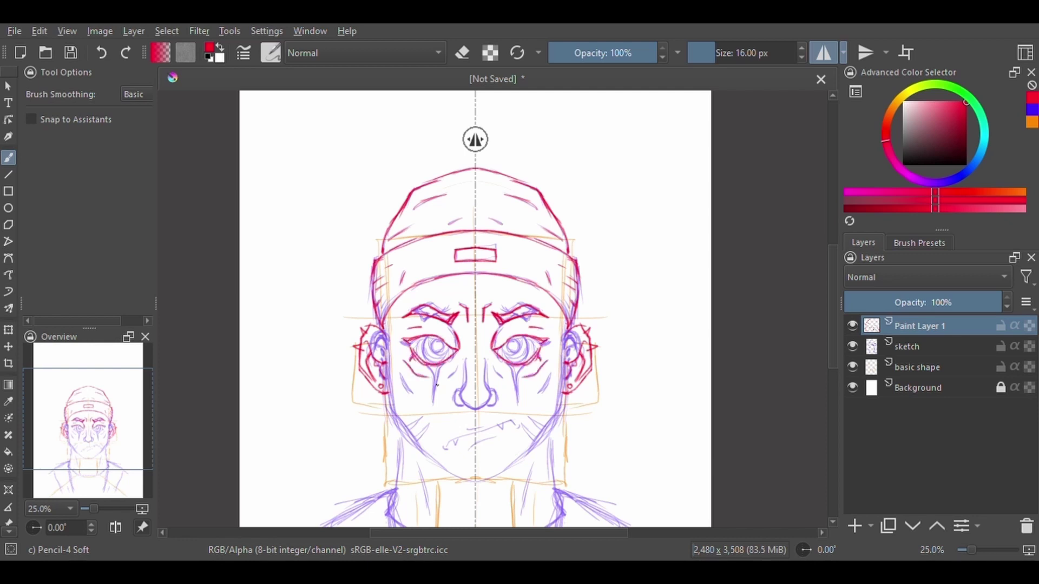
pyautogui.moveTo(425, 341); pyautogui.dragTo(443, 356)
# Ink the jawline, chin and cheeks, the unmirrored mouth, and the nose
pyautogui.moveTo(385, 335); pyautogui.dragTo(394, 416)
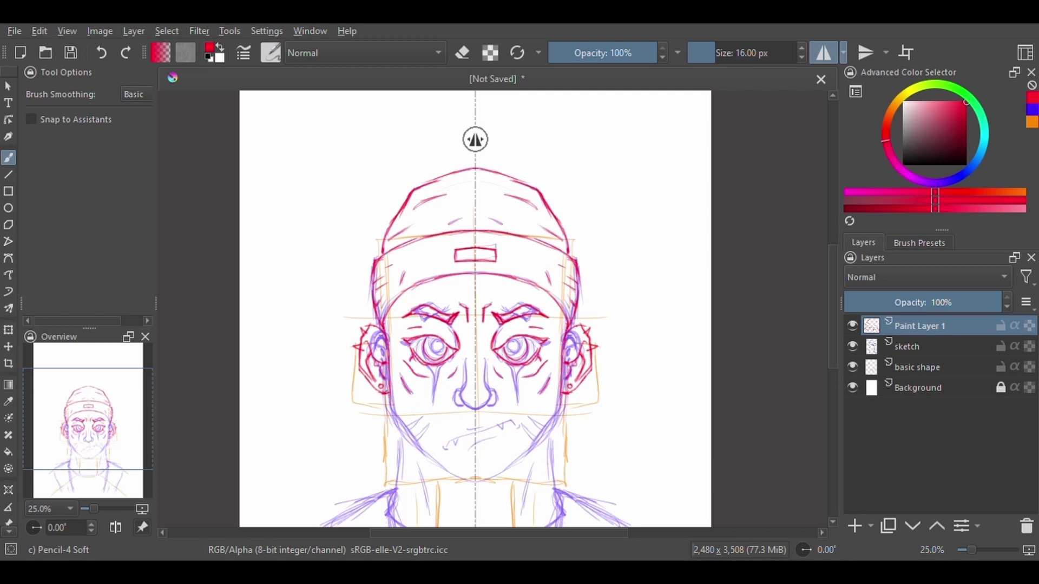
pyautogui.moveTo(391, 374)
pyautogui.mouseDown()
pyautogui.moveTo(454, 476)
pyautogui.moveTo(475, 479)
pyautogui.mouseUp()
pyautogui.moveTo(401, 413)
pyautogui.mouseDown()
pyautogui.moveTo(432, 441)
pyautogui.moveTo(479, 430)
pyautogui.mouseUp()
pyautogui.keyDown('ctrl'); pyautogui.click(471, 459); pyautogui.keyUp('ctrl')
pyautogui.press('m')
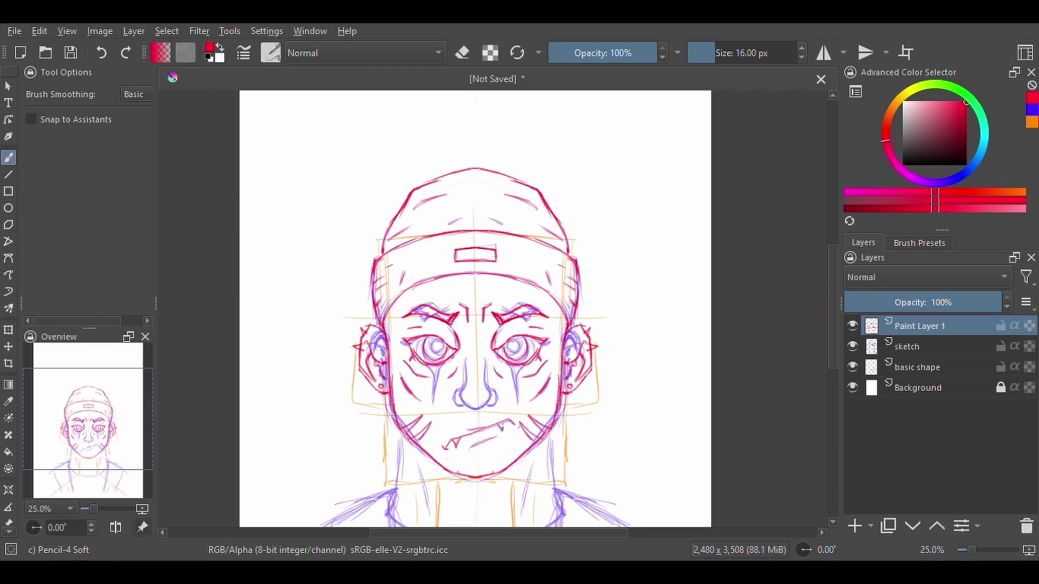
pyautogui.press('m')
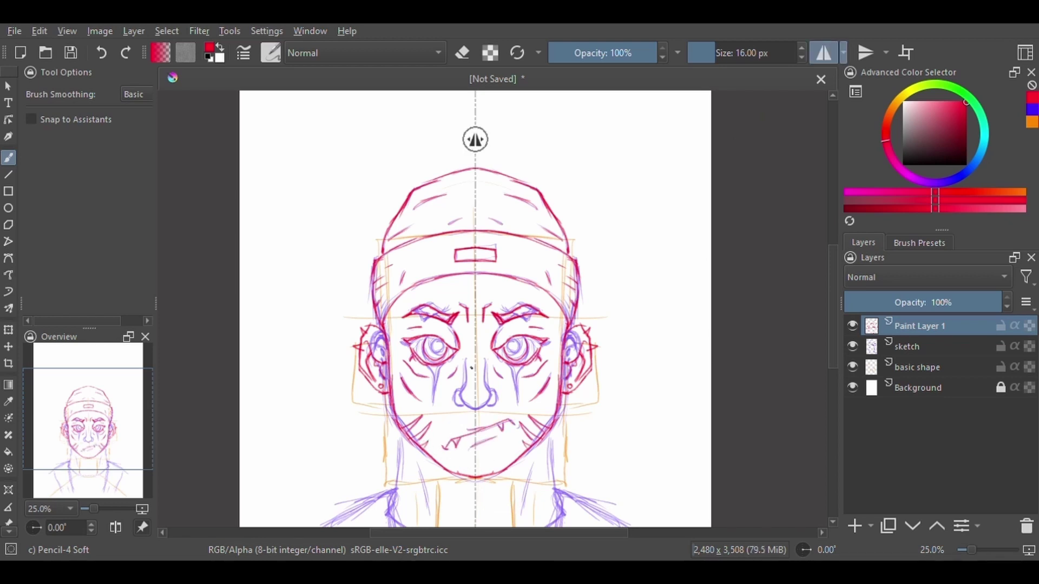
pyautogui.moveTo(464, 355)
pyautogui.mouseDown()
pyautogui.moveTo(478, 407)
pyautogui.moveTo(465, 408)
pyautogui.mouseUp()
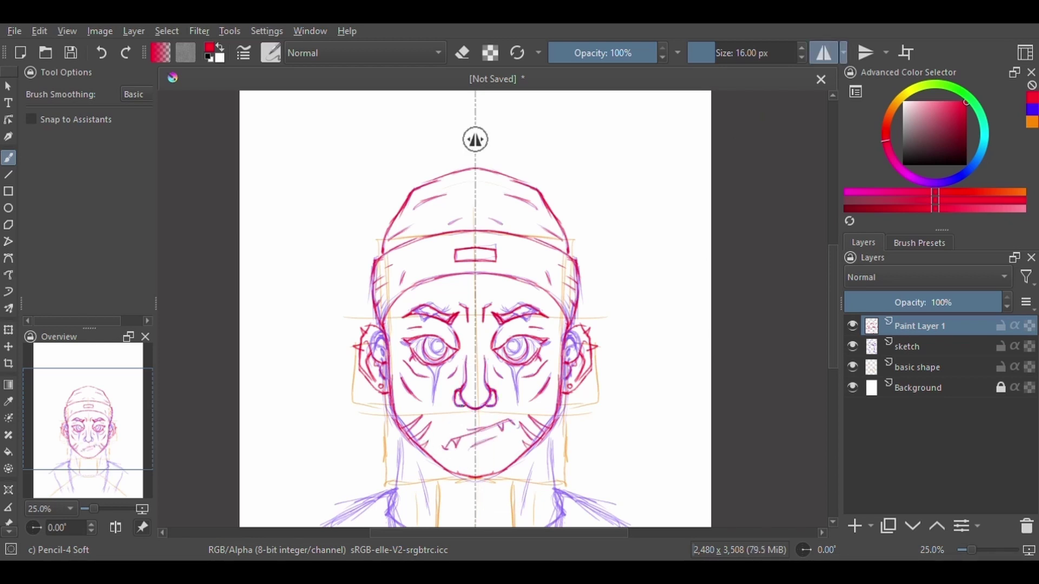
# Check the ink against the sketch, then draw the red neck, torso and collar lines
pyautogui.click(853, 346)
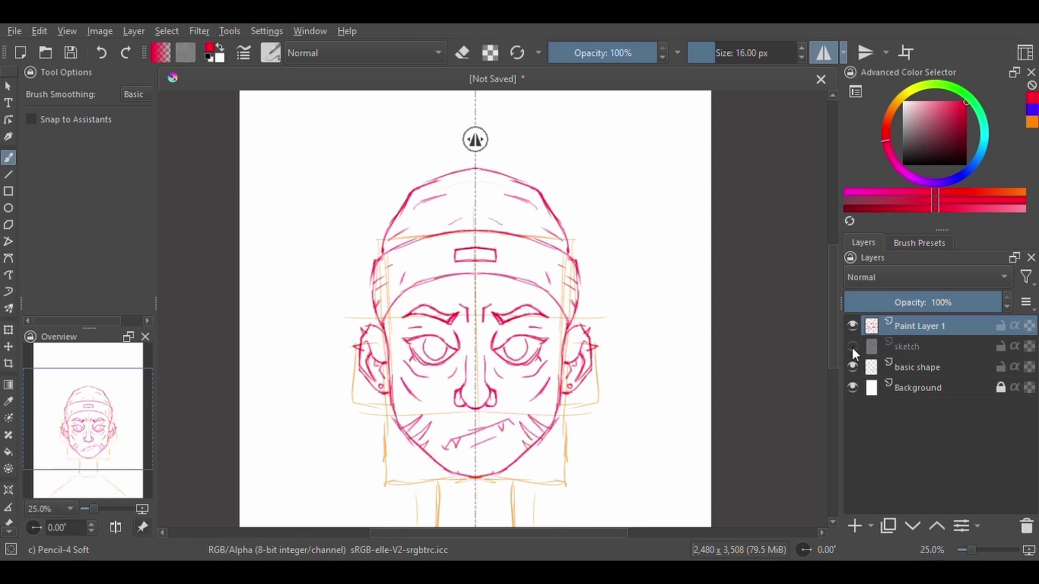
pyautogui.click(853, 346)
pyautogui.click(853, 346)
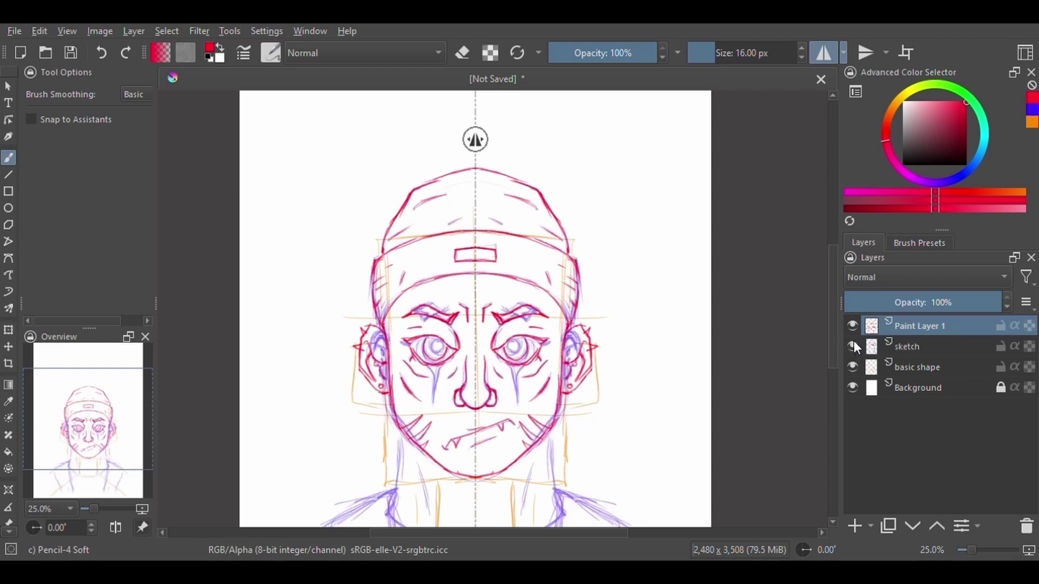
pyautogui.scroll(-3, 492, 409)
pyautogui.moveTo(406, 327); pyautogui.dragTo(396, 405)
pyautogui.moveTo(418, 355); pyautogui.dragTo(448, 443)
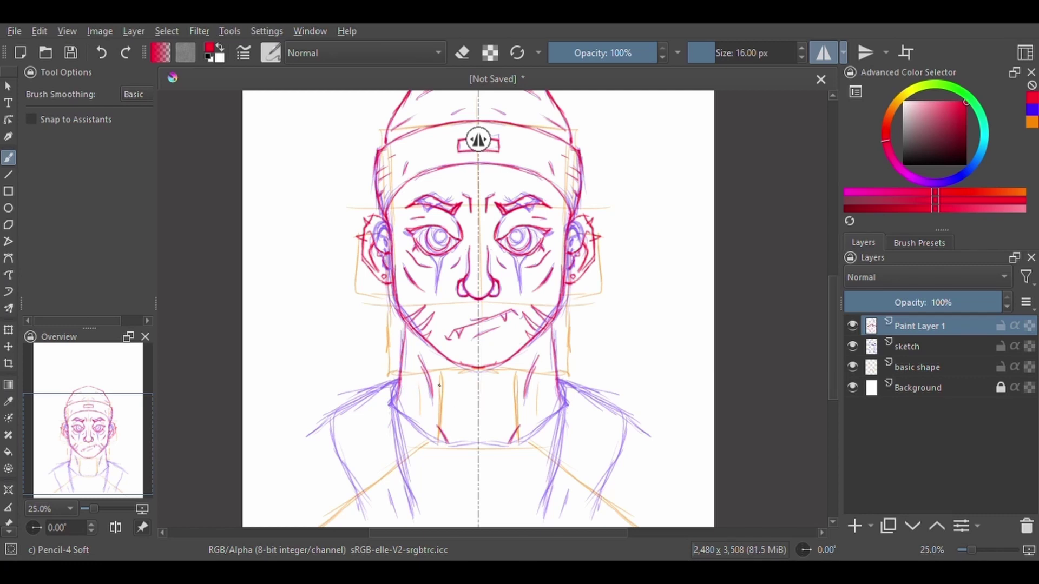
pyautogui.moveTo(396, 378)
pyautogui.mouseDown()
pyautogui.moveTo(410, 517)
pyautogui.moveTo(295, 444)
pyautogui.mouseUp()
pyautogui.moveTo(398, 414)
pyautogui.mouseDown()
pyautogui.moveTo(440, 447)
pyautogui.moveTo(479, 450)
pyautogui.mouseUp()
# Add mirrored red shoulder lines on both sides and hide the purple sketch layer
pyautogui.click(853, 367)
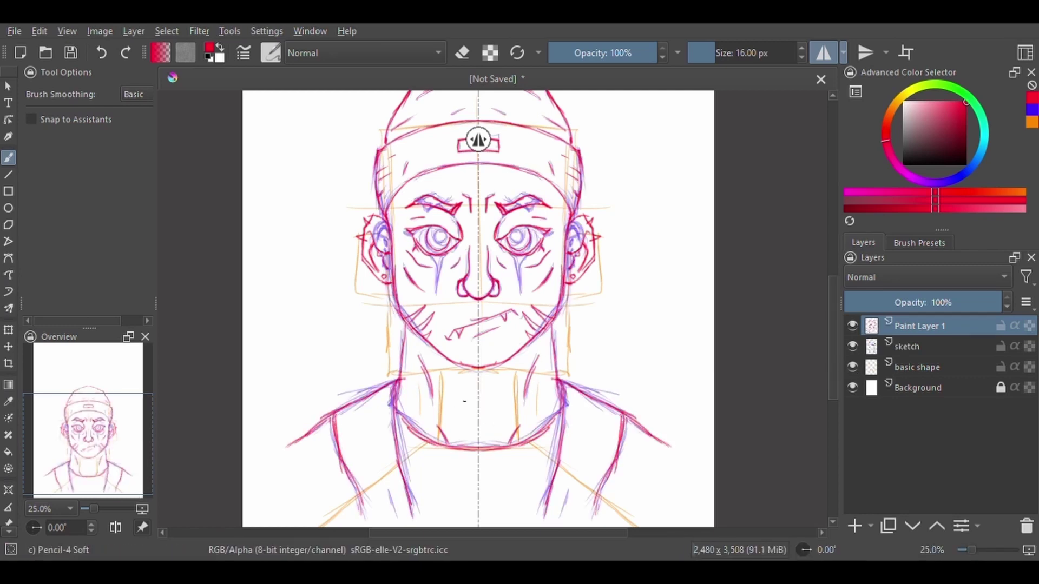
pyautogui.scroll(2, 446, 441)
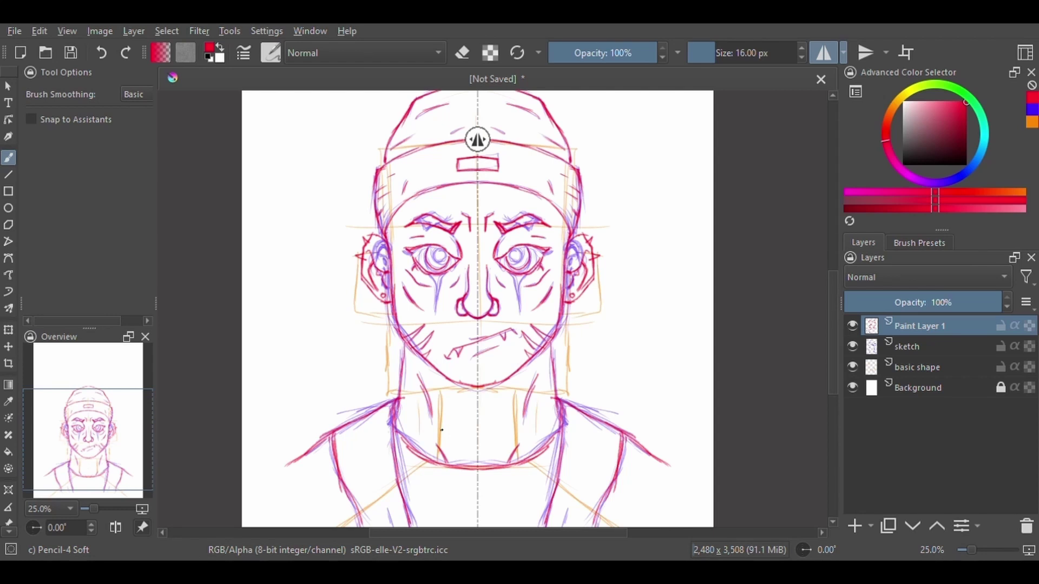
pyautogui.moveTo(324, 430); pyautogui.dragTo(257, 500)
pyautogui.moveTo(292, 463); pyautogui.dragTo(250, 522)
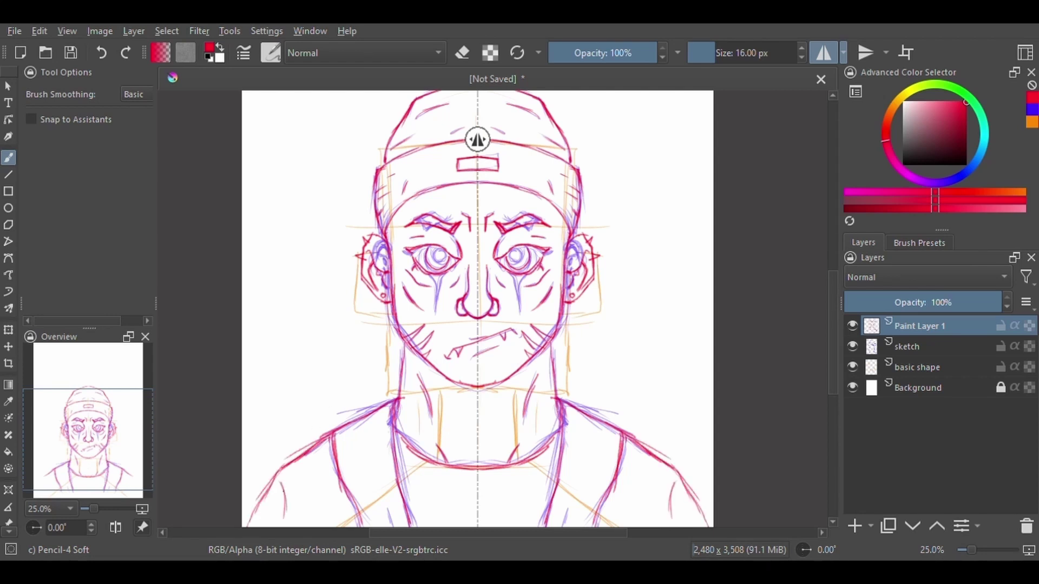
pyautogui.moveTo(287, 482); pyautogui.dragTo(284, 524)
pyautogui.click(853, 347)
# Rename Paint Layer 1 to 'sketch 2' and add a black inking-pen layer named 'inking'
pyautogui.doubleClick(920, 325)
pyautogui.write('sketch 2')
pyautogui.press('Return')
pyautogui.press('d')
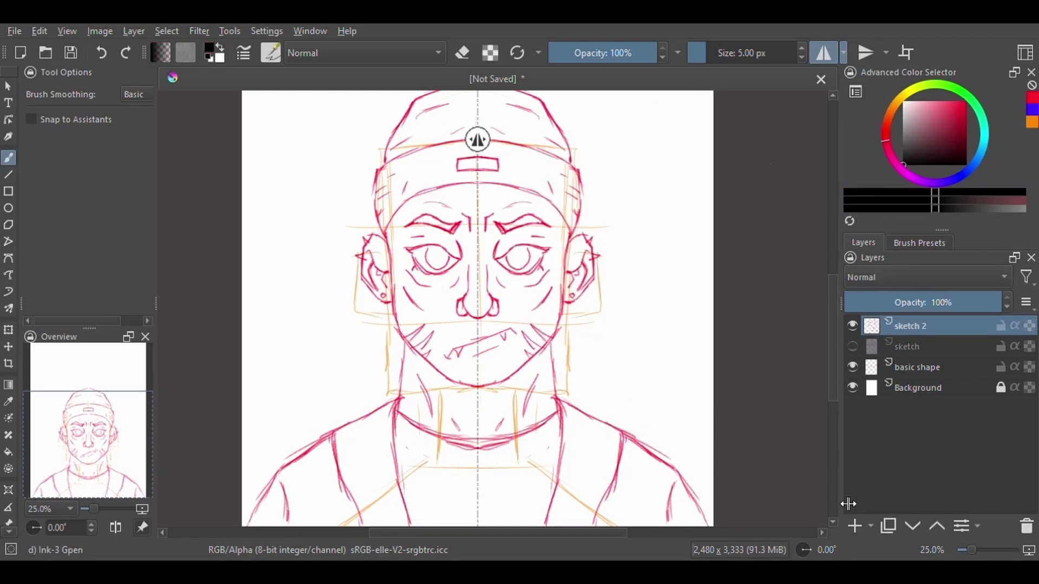
pyautogui.press('Insert')
pyautogui.press('i')
pyautogui.press('i')
pyautogui.doubleClick(920, 326)
pyautogui.write('inking')
pyautogui.press('Return')
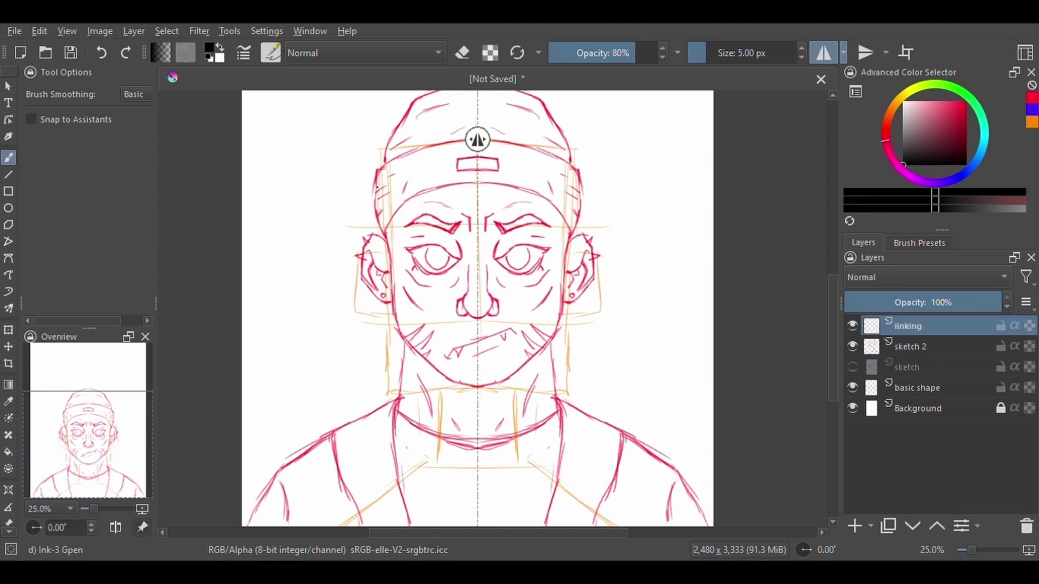
# Ink the cap's top outline, sides and band, with the basic shape layer hidden
pyautogui.moveTo(519, 226); pyautogui.dragTo(494, 296)
pyautogui.moveTo(448, 162)
pyautogui.mouseDown()
pyautogui.moveTo(379, 195)
pyautogui.moveTo(358, 249)
pyautogui.mouseUp()
pyautogui.hotkey('ctrl', 'z')
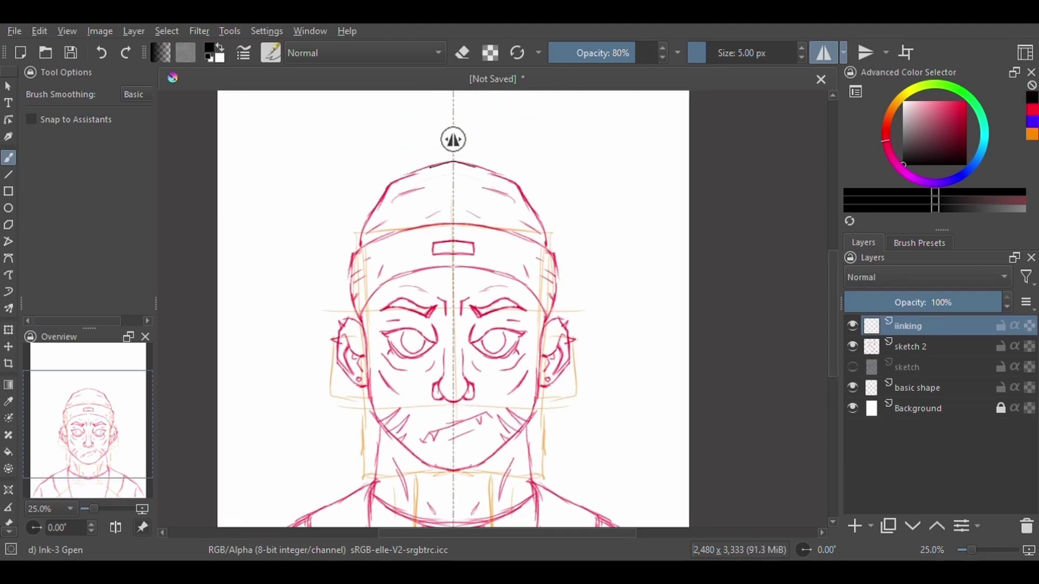
pyautogui.click(852, 387)
pyautogui.moveTo(392, 202); pyautogui.dragTo(419, 192)
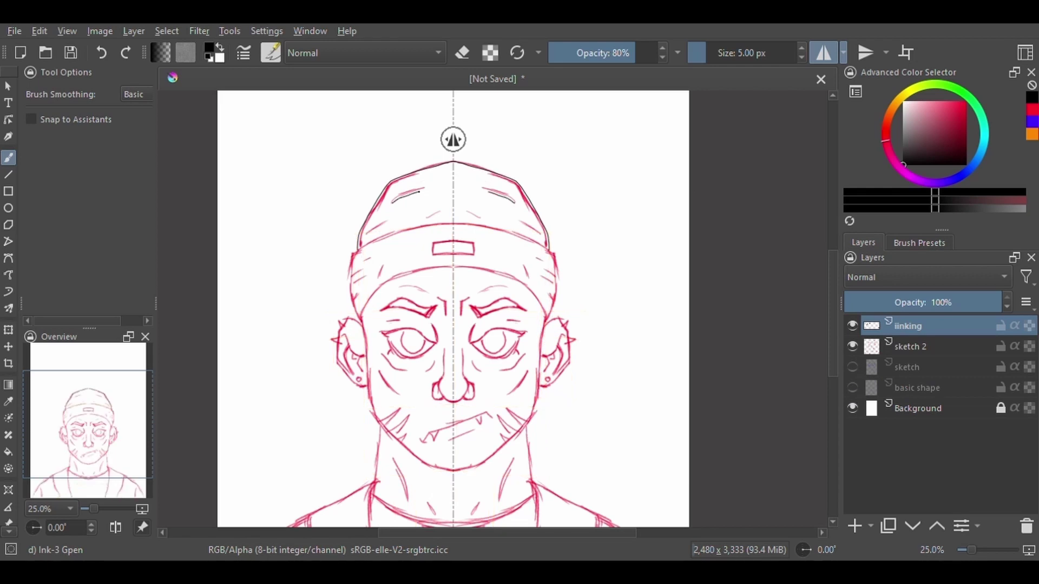
pyautogui.moveTo(357, 252)
pyautogui.mouseDown()
pyautogui.moveTo(351, 304)
pyautogui.moveTo(364, 328)
pyautogui.moveTo(453, 222)
pyautogui.mouseUp()
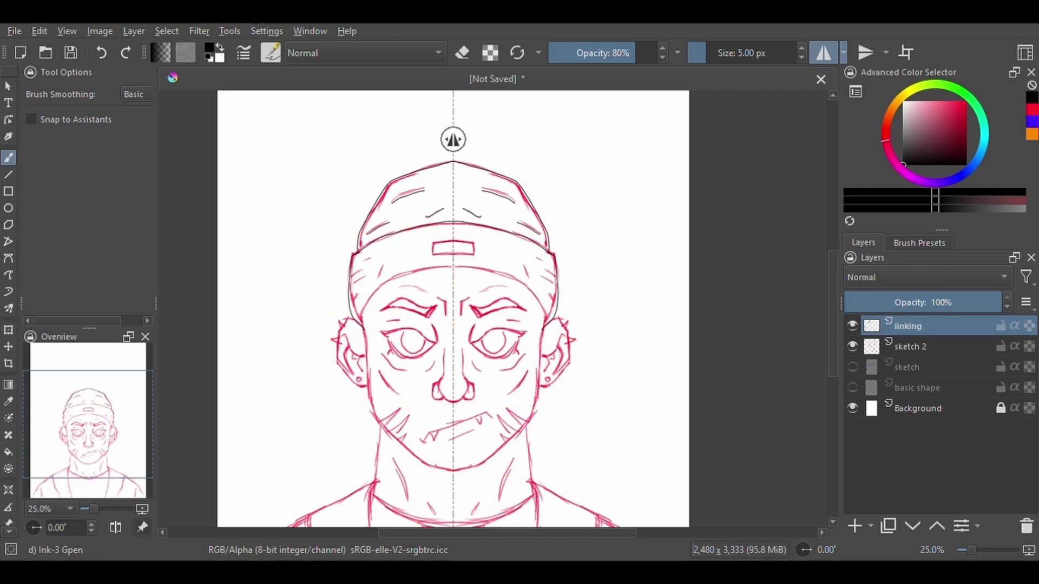
pyautogui.moveTo(379, 263)
pyautogui.mouseDown()
pyautogui.moveTo(385, 281)
pyautogui.moveTo(361, 323)
pyautogui.moveTo(453, 265)
pyautogui.mouseUp()
pyautogui.click(853, 346)
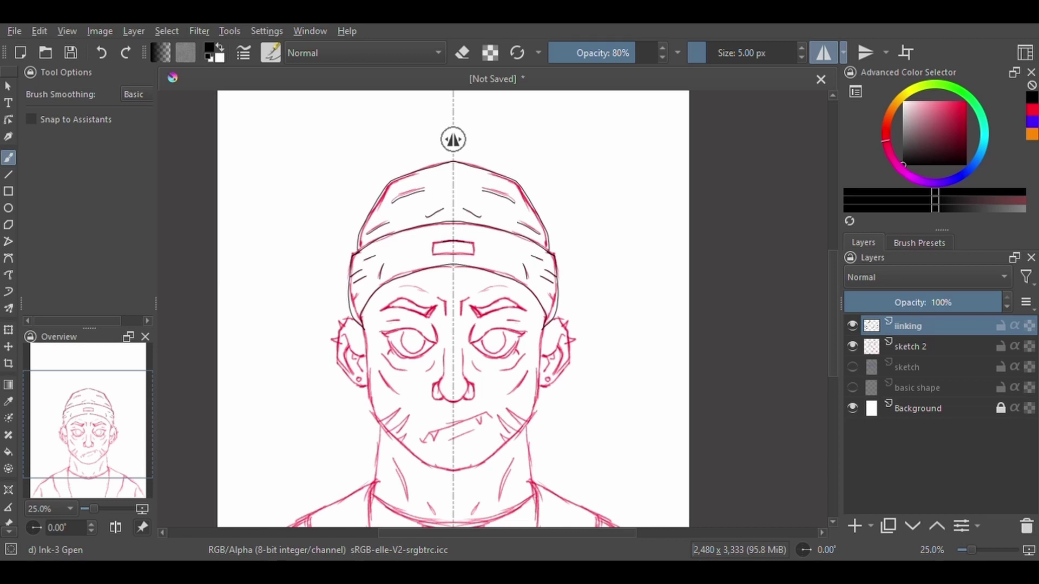
# Ink both ear outlines with inner details, then the brows, eyelids and eye corners
pyautogui.moveTo(361, 328); pyautogui.dragTo(364, 388)
pyautogui.moveTo(350, 337)
pyautogui.mouseDown()
pyautogui.moveTo(361, 371)
pyautogui.moveTo(332, 341)
pyautogui.moveTo(369, 349)
pyautogui.moveTo(405, 448)
pyautogui.moveTo(454, 470)
pyautogui.mouseUp()
pyautogui.click(852, 346)
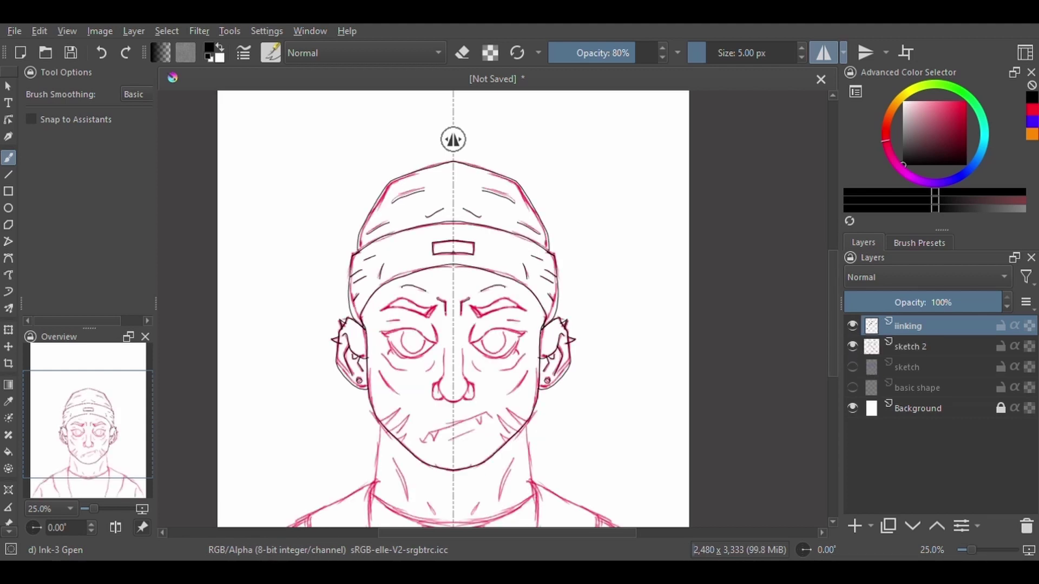
pyautogui.moveTo(381, 310)
pyautogui.mouseDown()
pyautogui.moveTo(435, 304)
pyautogui.moveTo(381, 310)
pyautogui.moveTo(439, 345)
pyautogui.moveTo(434, 359)
pyautogui.mouseUp()
pyautogui.hotkey('ctrl', 'z')
pyautogui.hotkey('ctrl', 'z')
pyautogui.moveTo(411, 329); pyautogui.dragTo(402, 352)
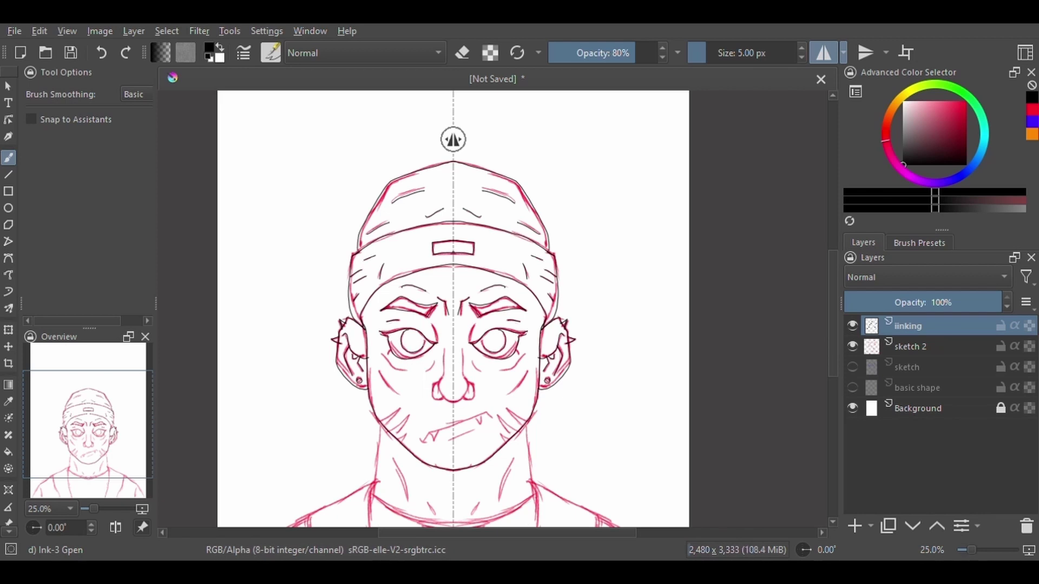
# Ink the nose outline, nostrils and mirrored hatch strokes near the jaw
pyautogui.moveTo(447, 363)
pyautogui.mouseDown()
pyautogui.moveTo(455, 290)
pyautogui.moveTo(448, 313)
pyautogui.mouseUp()
pyautogui.hotkey('ctrl', 'z')
pyautogui.moveTo(453, 275); pyautogui.dragTo(446, 317)
pyautogui.moveTo(446, 319)
pyautogui.mouseDown()
pyautogui.moveTo(460, 331)
pyautogui.moveTo(438, 324)
pyautogui.moveTo(450, 326)
pyautogui.mouseUp()
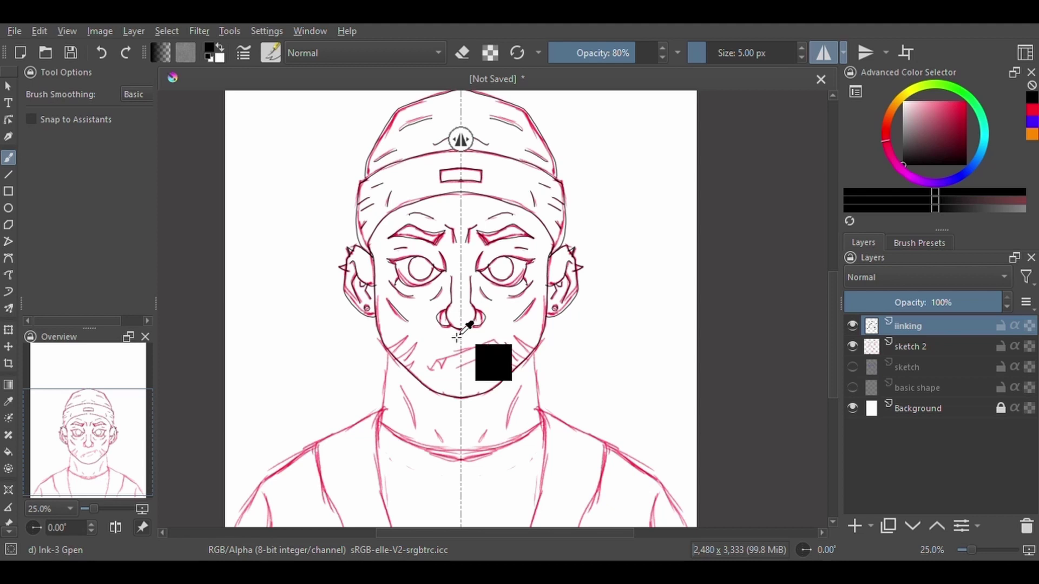
pyautogui.click(852, 347)
pyautogui.moveTo(414, 345); pyautogui.dragTo(404, 364)
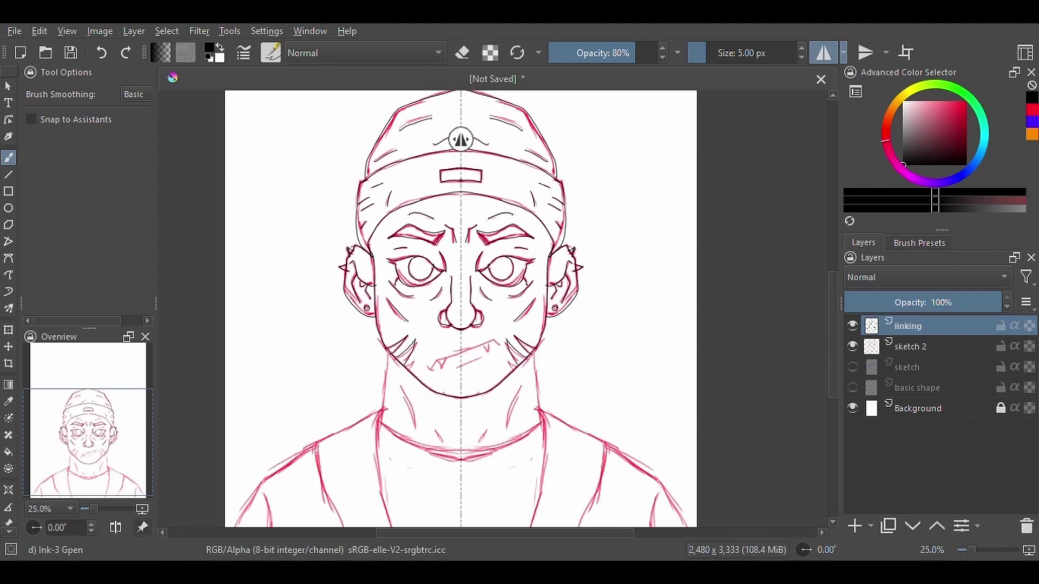
# Ink an unmirrored stroke above the mouth, then the mirrored neck, collar and shoulders
pyautogui.click(823, 52)
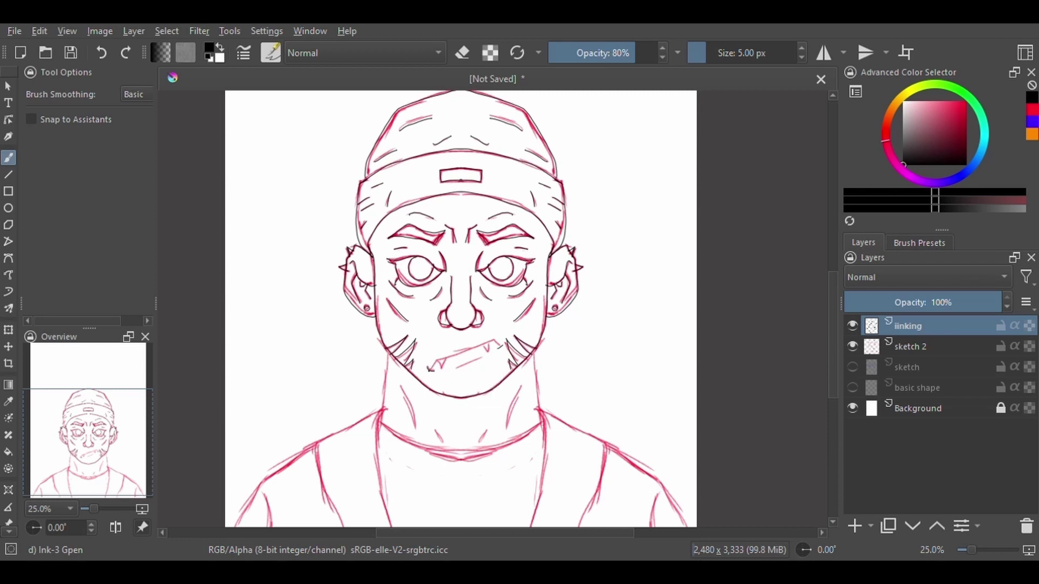
pyautogui.moveTo(448, 351); pyautogui.dragTo(471, 344)
pyautogui.click(824, 52)
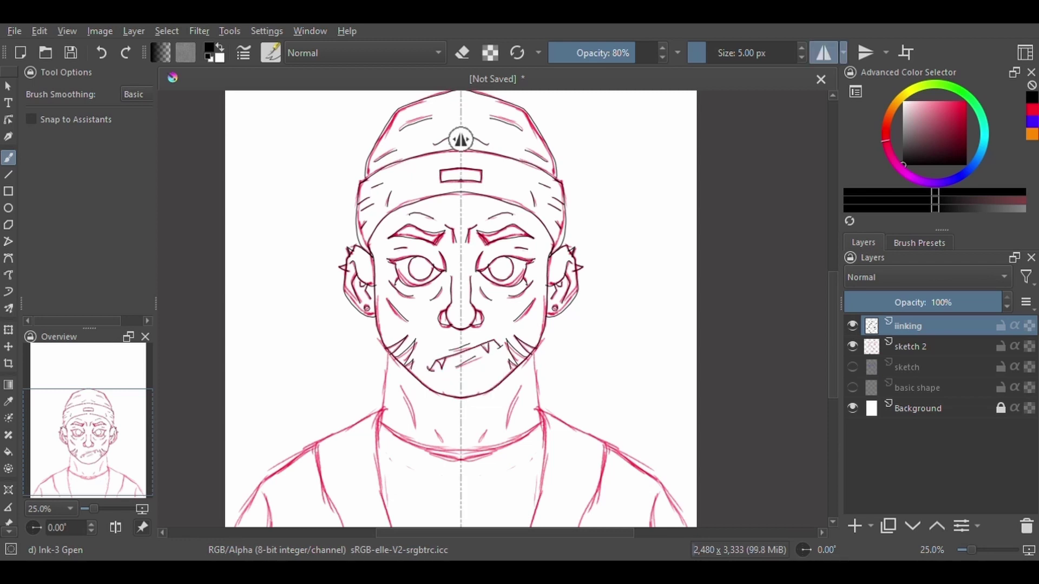
pyautogui.moveTo(386, 352)
pyautogui.mouseDown()
pyautogui.moveTo(383, 421)
pyautogui.moveTo(452, 417)
pyautogui.mouseUp()
pyautogui.moveTo(368, 374); pyautogui.dragTo(385, 501)
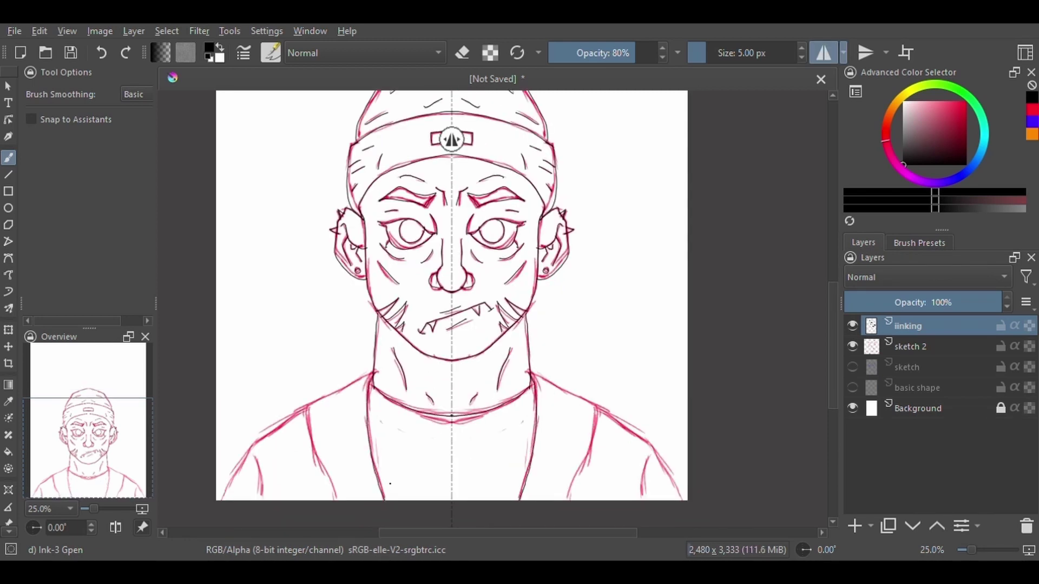
# Ink the shoulders, chest and shirt lines across the whole figure
pyautogui.press('-')
pyautogui.moveTo(417, 412); pyautogui.dragTo(328, 470)
pyautogui.moveTo(373, 436); pyautogui.dragTo(379, 475)
pyautogui.hotkey('ctrl', 'z')
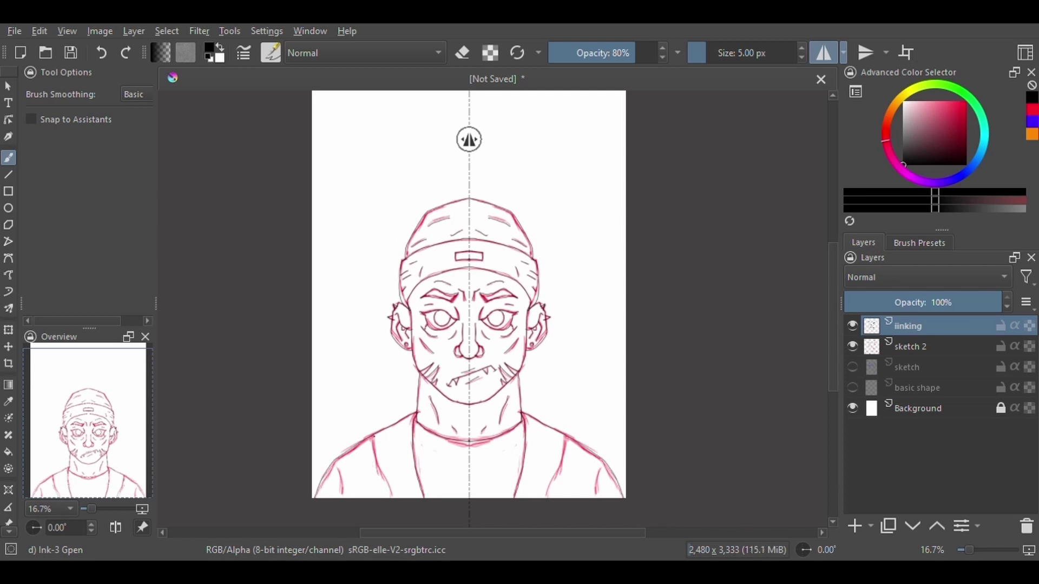
pyautogui.moveTo(374, 436); pyautogui.dragTo(387, 497)
pyautogui.moveTo(343, 470); pyautogui.dragTo(339, 497)
pyautogui.click(853, 346)
pyautogui.press('+')
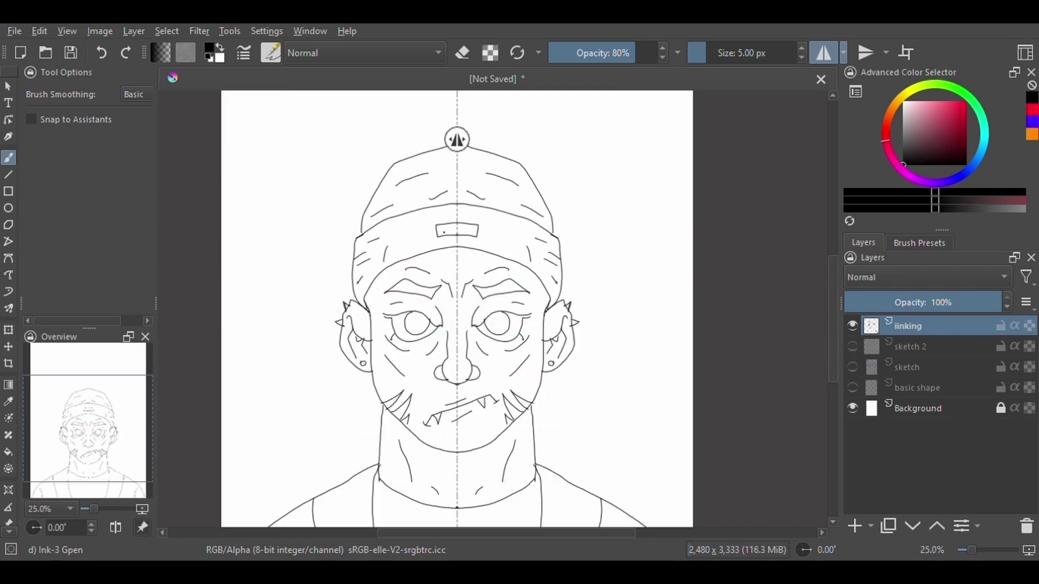
# Erase stray ink, compare against both sketches, then leave the sketch layers hidden
pyautogui.press('e')
pyautogui.click(852, 346)
pyautogui.click(853, 367)
pyautogui.click(853, 346)
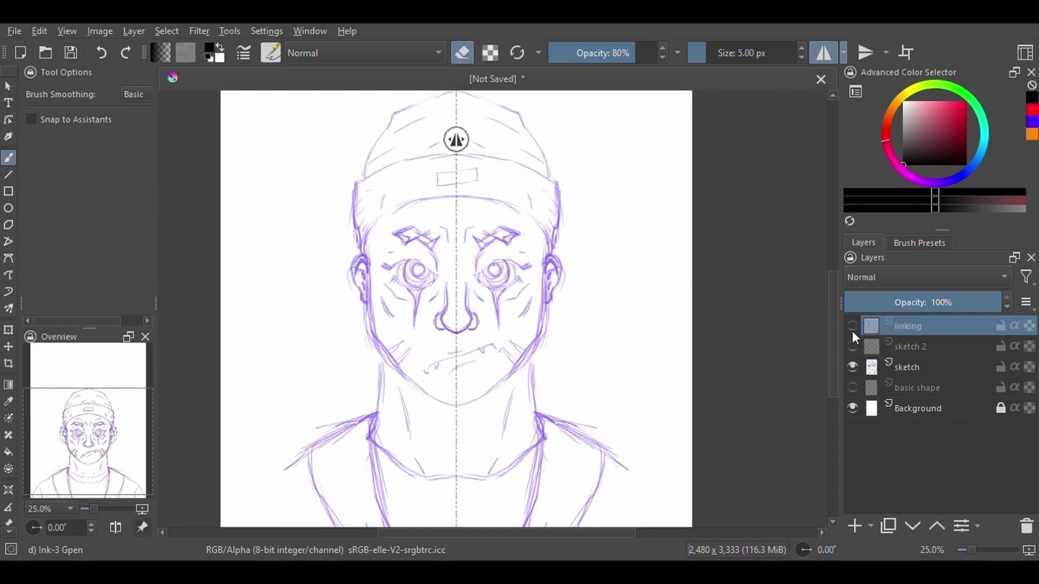
pyautogui.click(852, 367)
pyautogui.click(852, 346)
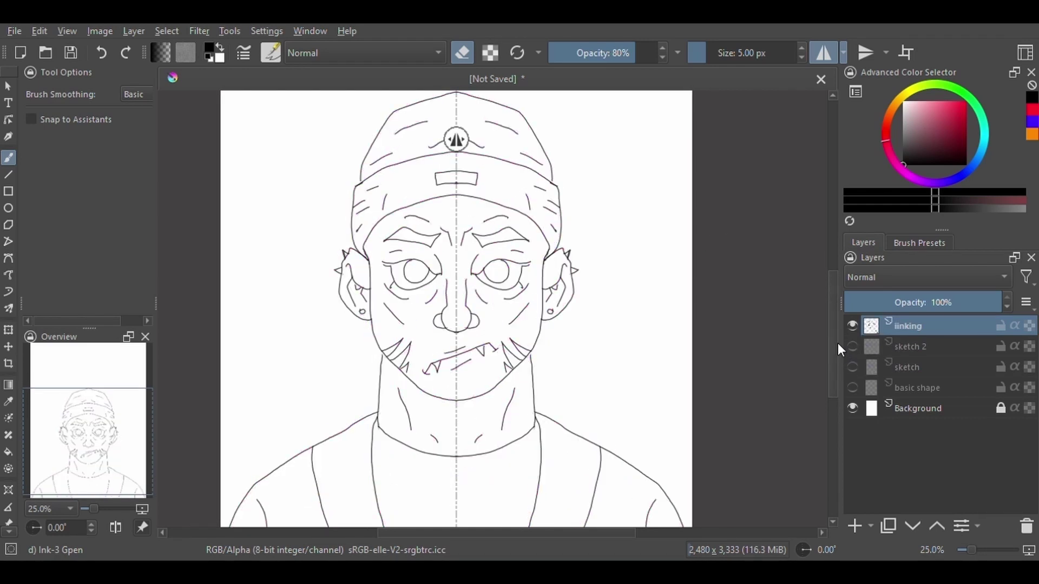
pyautogui.click(852, 388)
# Add a new layer just above Background and name it shillo
pyautogui.press('Insert')
pyautogui.moveTo(920, 326); pyautogui.dragTo(920, 408)
pyautogui.doubleClick(915, 408)
pyautogui.write('shillo')
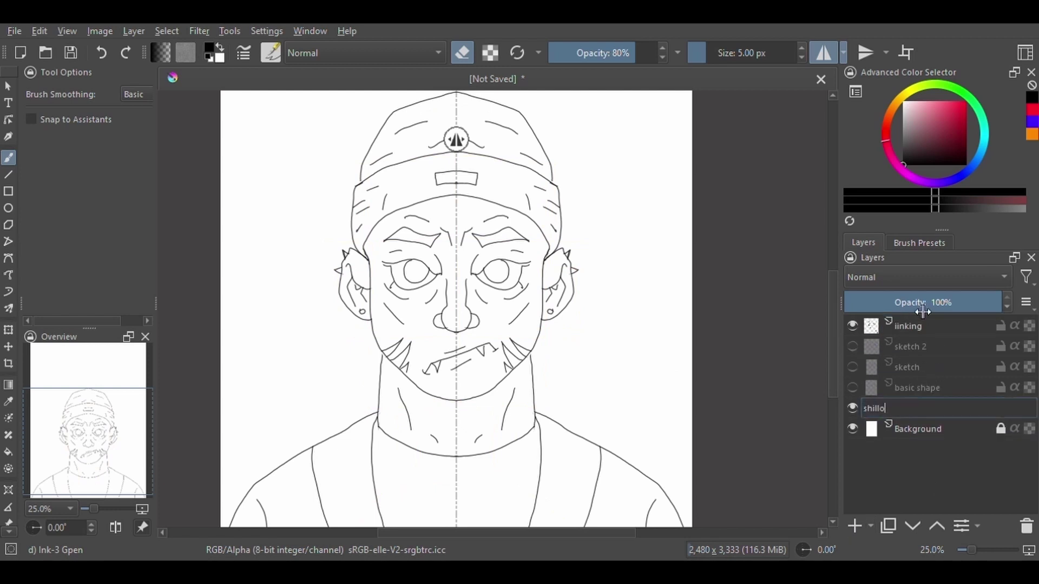
pyautogui.press('Return')
# Paint the cap, face, ears, neck and shoulders flat green with a large brush
pyautogui.press('/')
pyautogui.moveTo(514, 282)
pyautogui.mouseDown()
pyautogui.moveTo(476, 103)
pyautogui.moveTo(536, 178)
pyautogui.moveTo(476, 255)
pyautogui.mouseUp()
pyautogui.moveTo(471, 130)
pyautogui.mouseDown()
pyautogui.moveTo(459, 343)
pyautogui.moveTo(519, 390)
pyautogui.mouseUp()
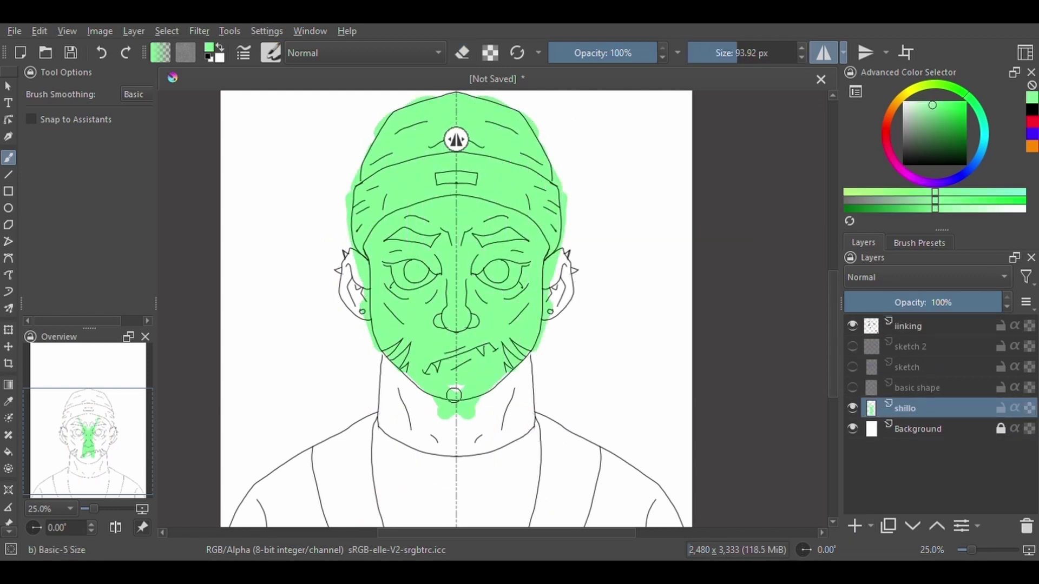
pyautogui.moveTo(563, 254); pyautogui.dragTo(569, 325)
pyautogui.moveTo(536, 363); pyautogui.dragTo(509, 492)
pyautogui.moveTo(574, 433); pyautogui.dragTo(520, 509)
pyautogui.scroll(-2, 464, 401)
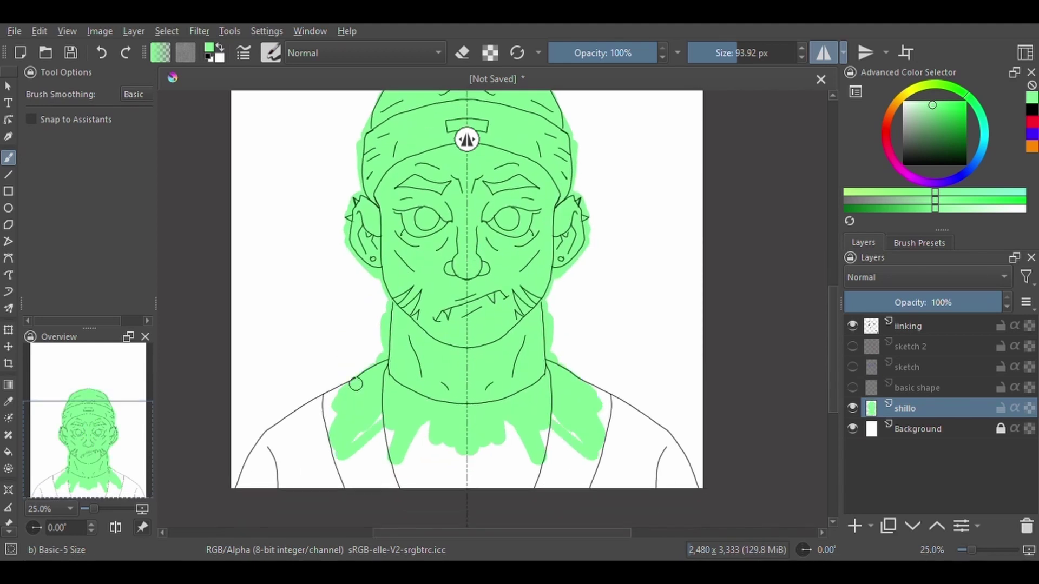
pyautogui.moveTo(596, 389)
pyautogui.mouseDown()
pyautogui.moveTo(677, 476)
pyautogui.moveTo(468, 442)
pyautogui.mouseUp()
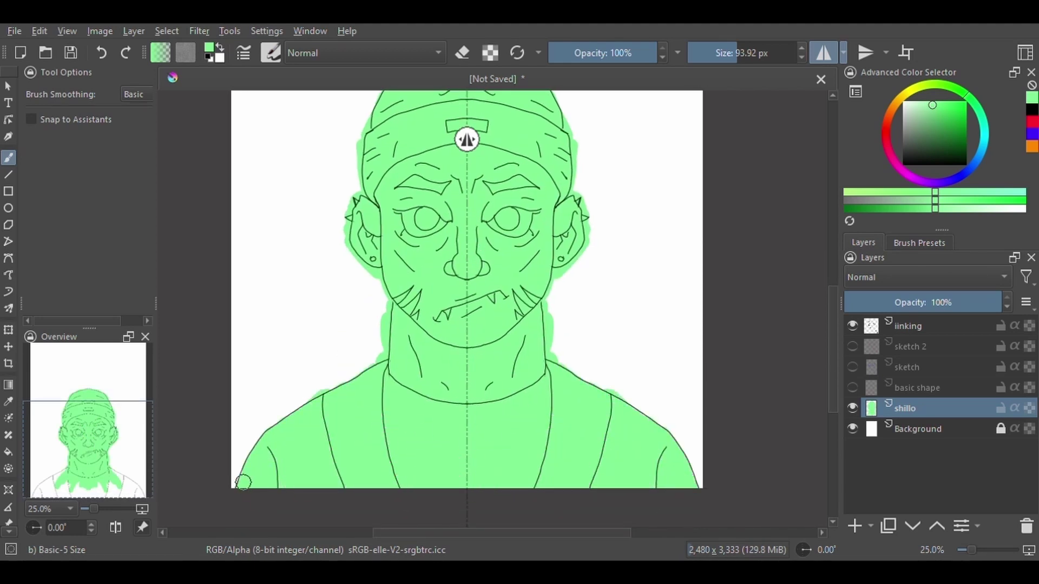
pyautogui.scroll(3, 487, 179)
# Erase the green spill along the cap edge
pyautogui.press('e')
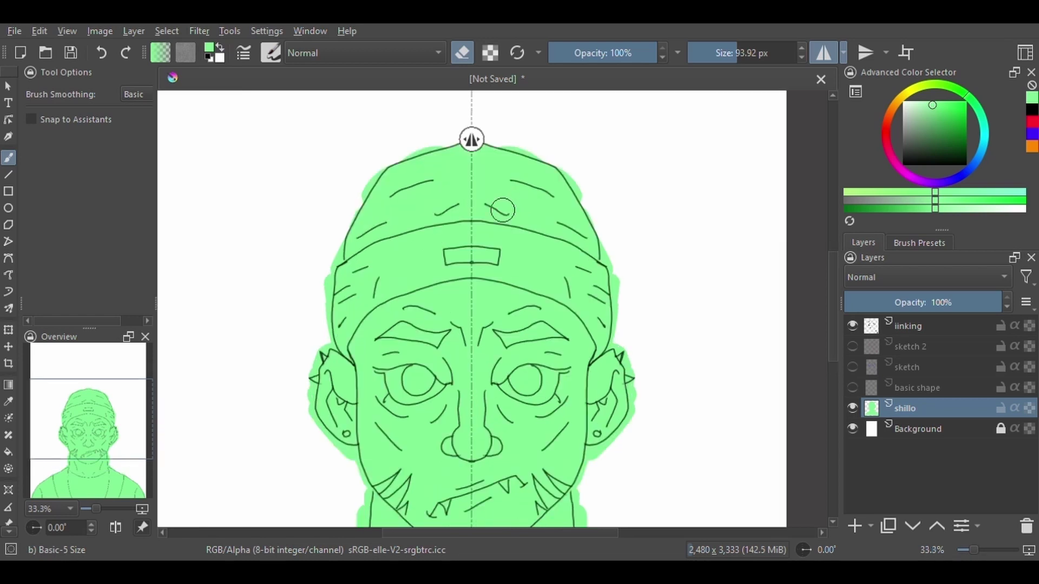
pyautogui.scroll(1, 503, 210)
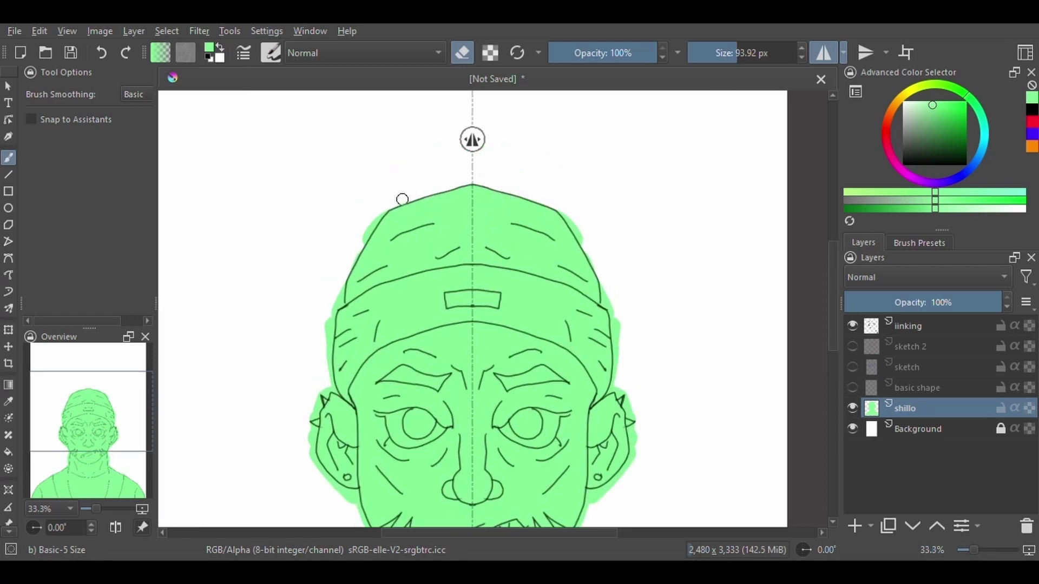
pyautogui.moveTo(366, 220)
pyautogui.mouseDown()
pyautogui.moveTo(332, 308)
pyautogui.moveTo(328, 381)
pyautogui.mouseUp()
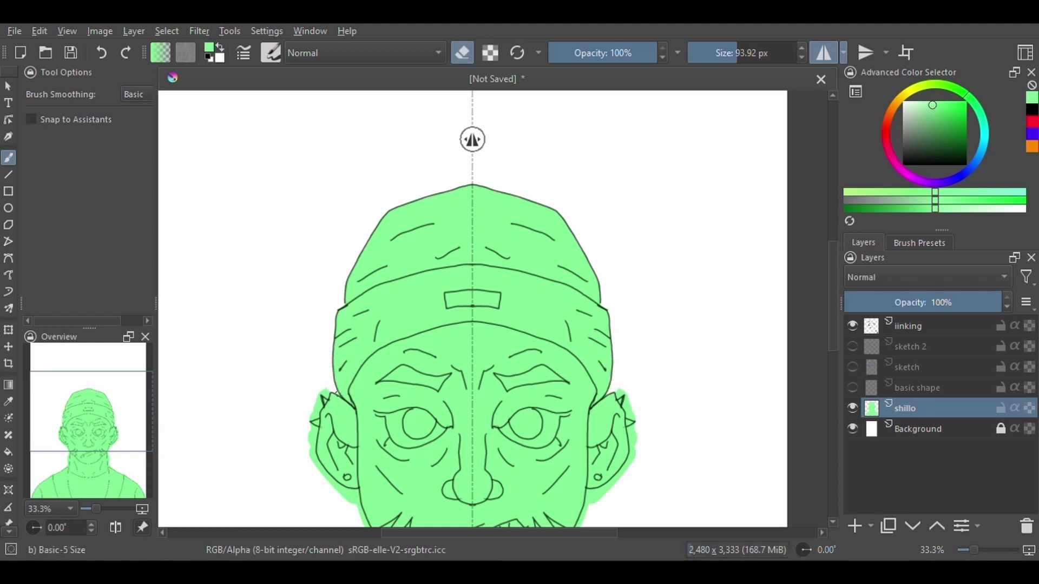
pyautogui.moveTo(407, 383); pyautogui.dragTo(406, 312)
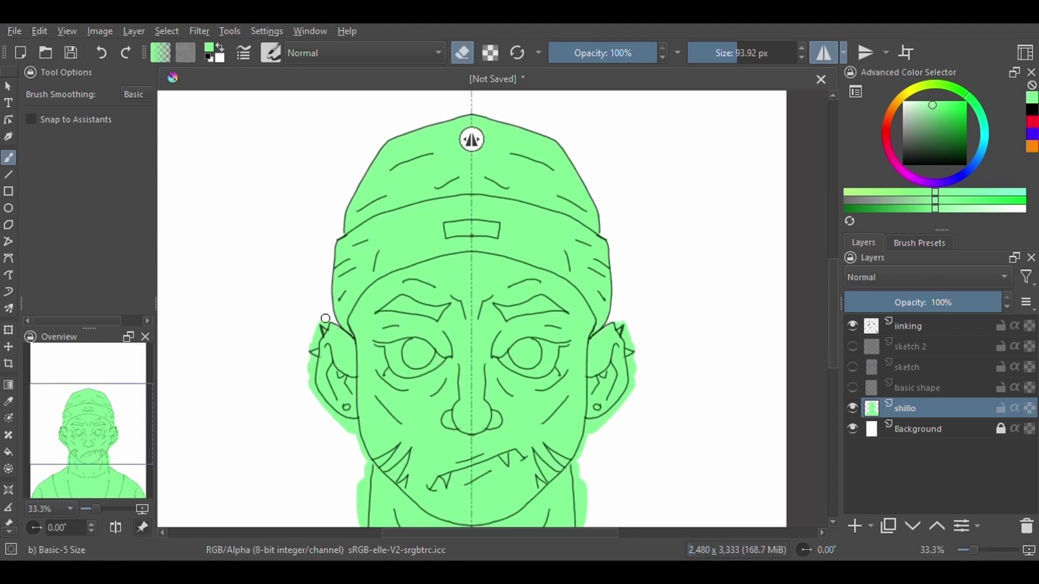
pyautogui.scroll(2, 317, 330)
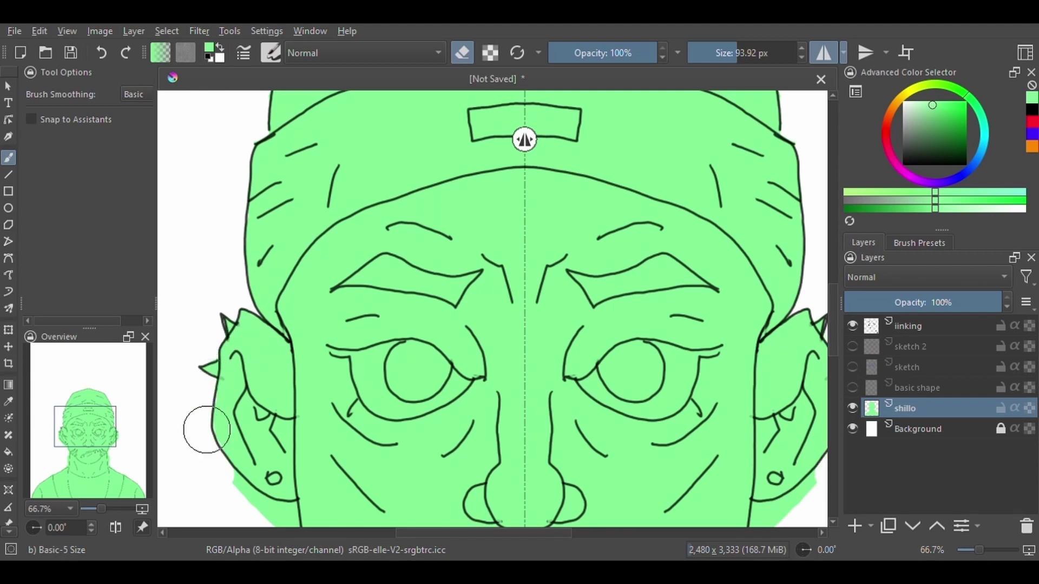
pyautogui.moveTo(422, 485); pyautogui.dragTo(437, 321)
# Erase green overspill below the ears, along the jaw, neck and shoulder edge
pyautogui.press('e')
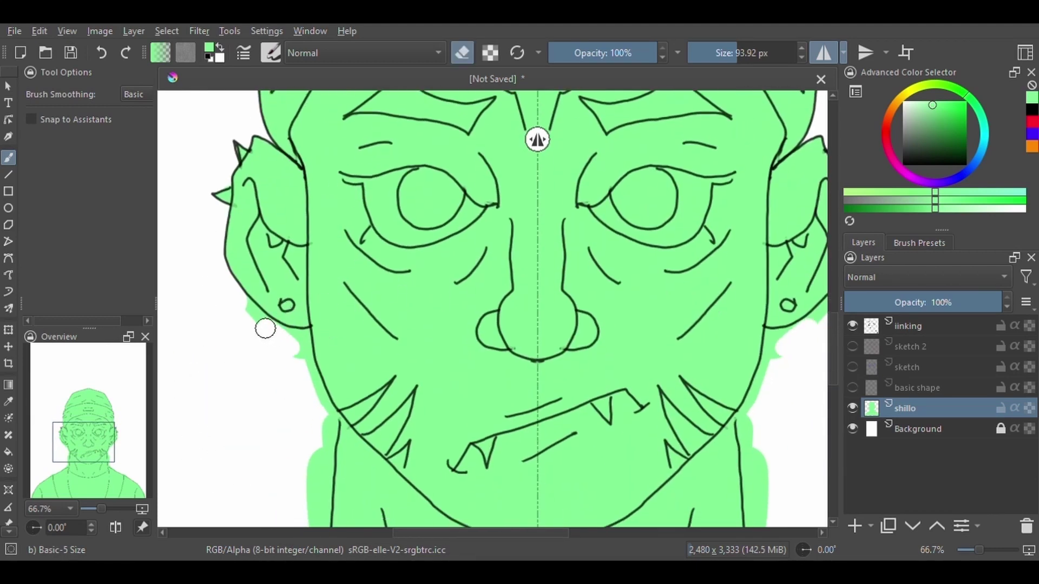
pyautogui.moveTo(260, 314); pyautogui.dragTo(339, 352)
pyautogui.moveTo(369, 469)
pyautogui.mouseDown()
pyautogui.moveTo(368, 283)
pyautogui.moveTo(340, 230)
pyautogui.moveTo(308, 290)
pyautogui.moveTo(330, 302)
pyautogui.moveTo(328, 382)
pyautogui.moveTo(341, 285)
pyautogui.moveTo(336, 309)
pyautogui.moveTo(248, 361)
pyautogui.moveTo(309, 332)
pyautogui.mouseUp()
pyautogui.press('e')
pyautogui.press('e')
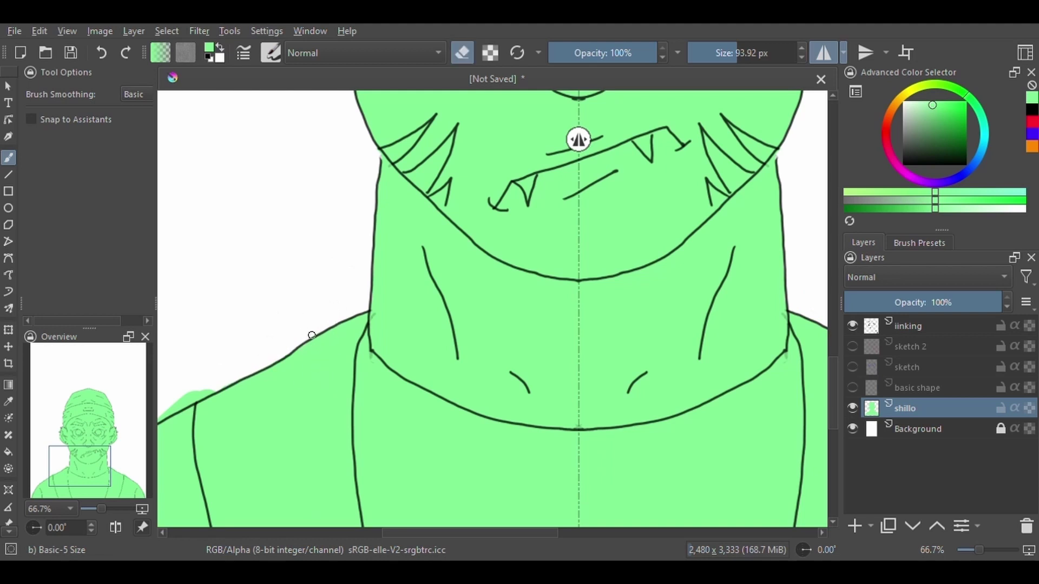
pyautogui.moveTo(430, 285)
pyautogui.mouseDown()
pyautogui.moveTo(397, 241)
pyautogui.moveTo(232, 375)
pyautogui.moveTo(195, 487)
pyautogui.mouseUp()
pyautogui.press('e')
pyautogui.press('e')
pyautogui.press('e')
# Zoom out to the whole portrait, pick a brown skin colour and insert a new layer
pyautogui.press('-')
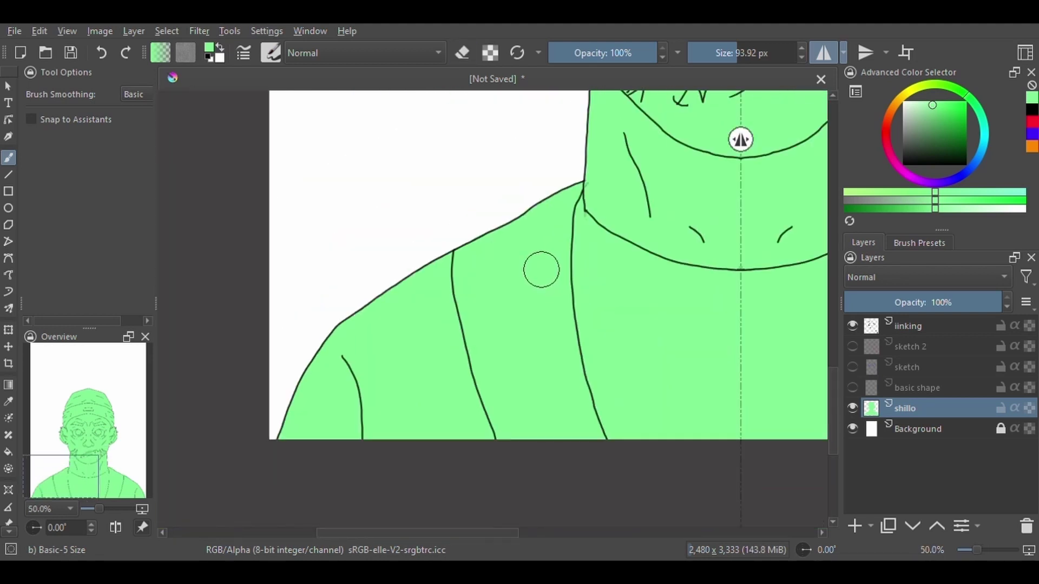
pyautogui.press('-')
pyautogui.press('-')
pyautogui.click(892, 111)
pyautogui.click(954, 147)
pyautogui.press('Insert')
# Clip the new layer to the green silhouette and name it skin
pyautogui.press('i')
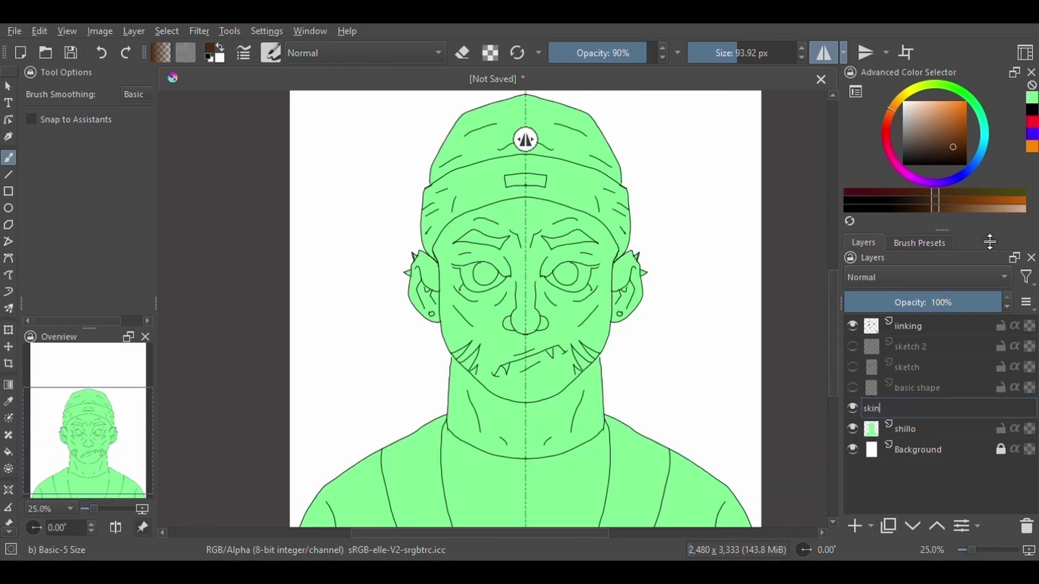
pyautogui.click(923, 427)
pyautogui.hotkey('ctrl', 'shift', 'g')
pyautogui.doubleClick(925, 428)
pyautogui.write('skin')
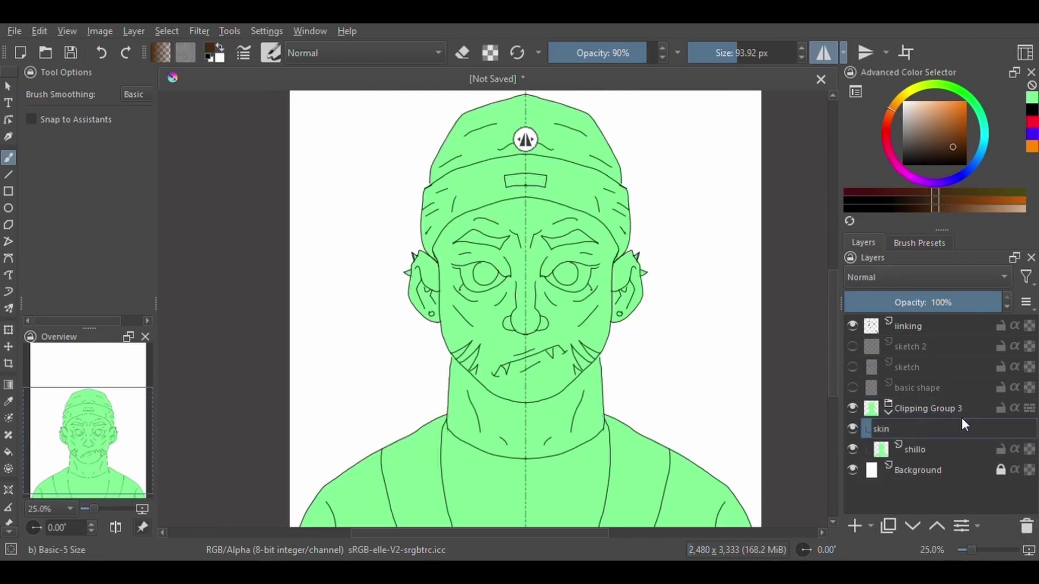
# Choose the brown skin colour and fill the left half of the face
pyautogui.moveTo(512, 287); pyautogui.dragTo(541, 317)
pyautogui.hotkey('ctrl', 'z')
pyautogui.moveTo(566, 263); pyautogui.dragTo(553, 326)
pyautogui.click(934, 195)
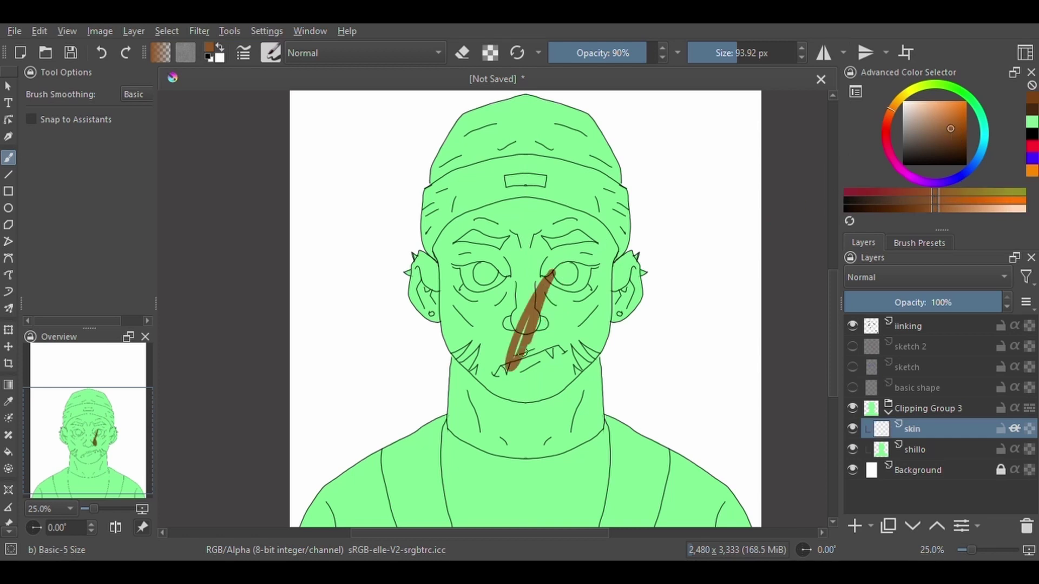
pyautogui.moveTo(562, 262)
pyautogui.mouseDown()
pyautogui.moveTo(509, 373)
pyautogui.moveTo(449, 233)
pyautogui.moveTo(422, 281)
pyautogui.mouseUp()
# With horizontal mirror on, paint forehead, cheeks, jaw, ears and neck solid brown
pyautogui.press('m')
pyautogui.moveTo(574, 206); pyautogui.dragTo(596, 336)
pyautogui.moveTo(562, 243); pyautogui.dragTo(542, 325)
pyautogui.moveTo(590, 379); pyautogui.dragTo(474, 334)
pyautogui.moveTo(563, 325)
pyautogui.mouseDown()
pyautogui.moveTo(606, 206)
pyautogui.moveTo(600, 347)
pyautogui.moveTo(519, 412)
pyautogui.moveTo(610, 247)
pyautogui.moveTo(579, 206)
pyautogui.mouseUp()
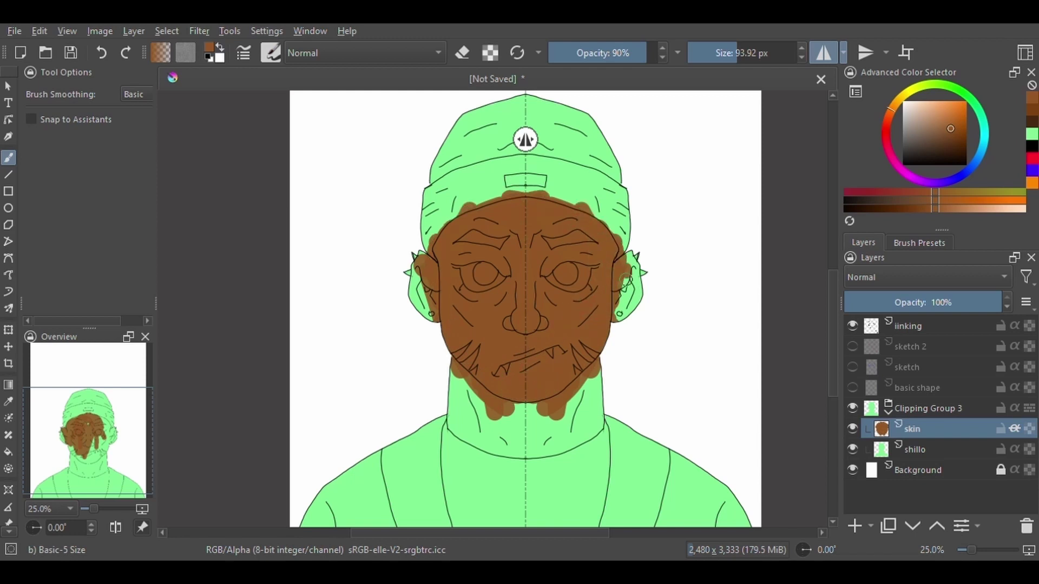
pyautogui.moveTo(622, 254); pyautogui.dragTo(627, 325)
pyautogui.moveTo(574, 368)
pyautogui.mouseDown()
pyautogui.moveTo(590, 443)
pyautogui.moveTo(503, 452)
pyautogui.mouseUp()
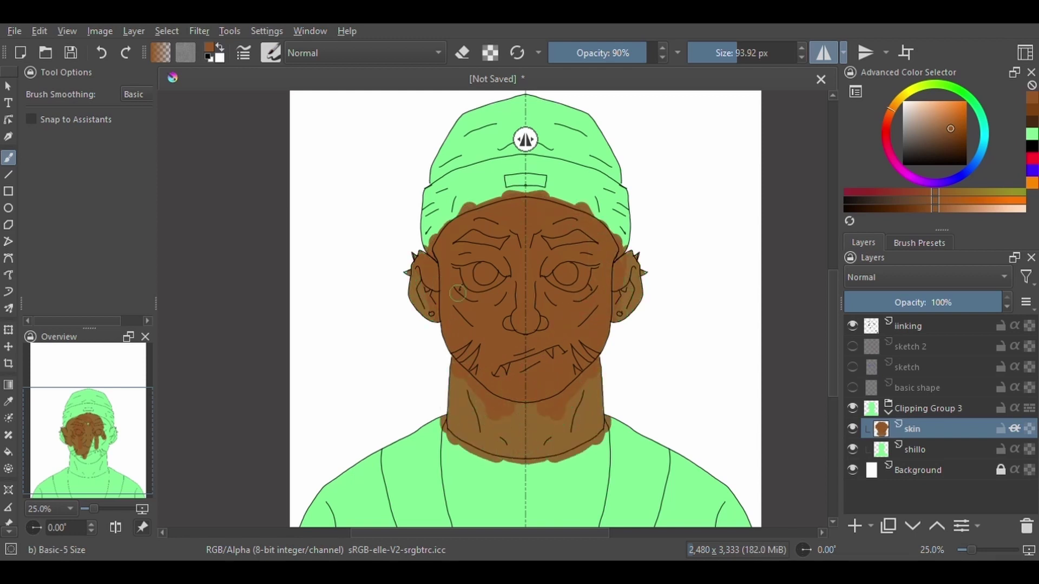
pyautogui.moveTo(460, 384); pyautogui.dragTo(487, 449)
pyautogui.moveTo(487, 412); pyautogui.dragTo(520, 460)
# Paint the green ear tips brown and erase overspill along the collar edge
pyautogui.press('e')
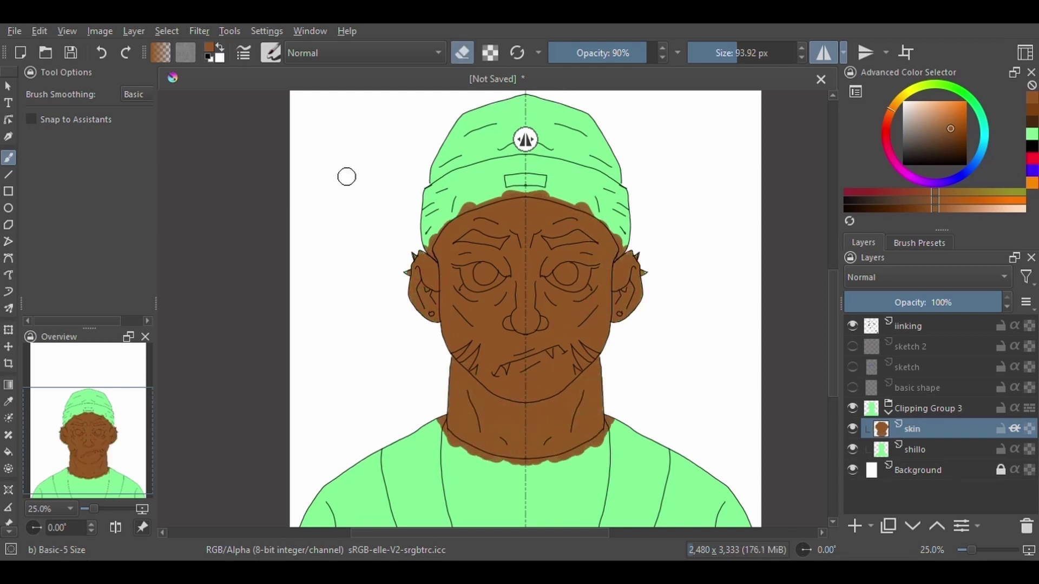
pyautogui.press('e')
pyautogui.press('e')
pyautogui.moveTo(412, 271)
pyautogui.mouseDown()
pyautogui.moveTo(465, 204)
pyautogui.moveTo(501, 192)
pyautogui.mouseUp()
pyautogui.press('e')
pyautogui.press('e')
pyautogui.moveTo(431, 418)
pyautogui.mouseDown()
pyautogui.moveTo(460, 449)
pyautogui.moveTo(514, 466)
pyautogui.moveTo(499, 461)
pyautogui.mouseUp()
pyautogui.press('e')
pyautogui.press('e')
pyautogui.press('e')
pyautogui.press('e')
pyautogui.press('e')
pyautogui.press('e')
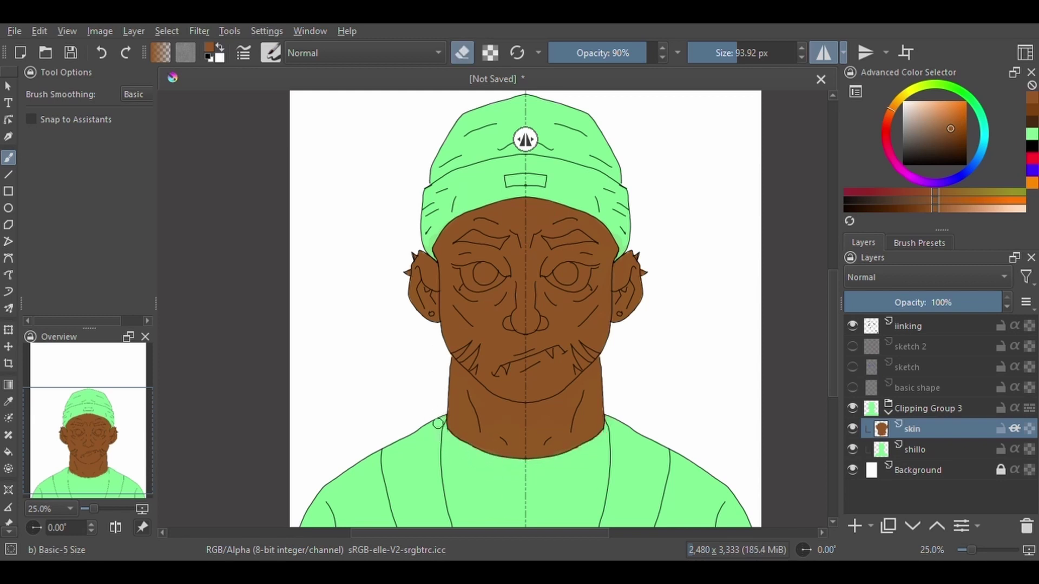
# Add a new layer above skin named benny
pyautogui.press('e')
pyautogui.moveTo(438, 424); pyautogui.dragTo(455, 401)
pyautogui.press('e')
pyautogui.click(854, 524)
pyautogui.press('F2')
pyautogui.write('benny')
pyautogui.press('Return')
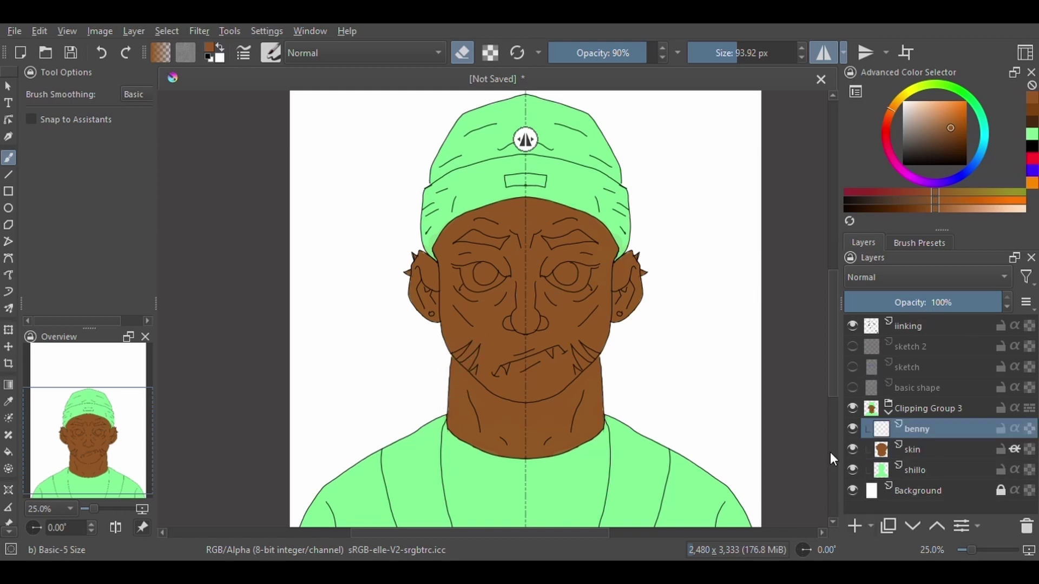
# Paint the cap yellow-green, tidy its lower edge, and add another layer above benny
pyautogui.click(951, 115)
pyautogui.press('e')
pyautogui.moveTo(471, 163)
pyautogui.mouseDown()
pyautogui.moveTo(482, 199)
pyautogui.moveTo(457, 219)
pyautogui.mouseUp()
pyautogui.press('e')
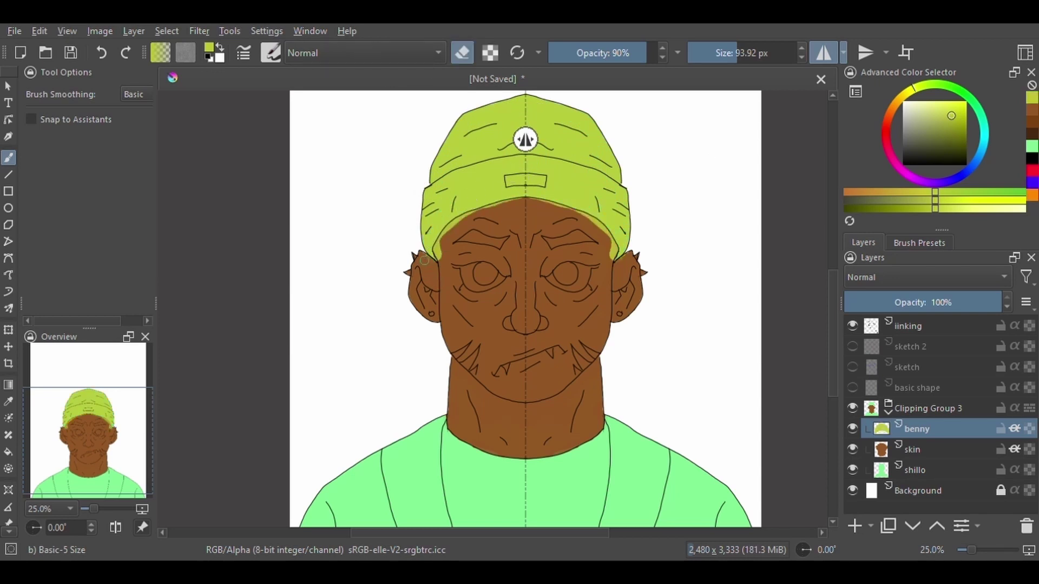
pyautogui.moveTo(425, 261); pyautogui.dragTo(448, 243)
pyautogui.press('e')
pyautogui.moveTo(454, 223); pyautogui.dragTo(456, 251)
pyautogui.press('e')
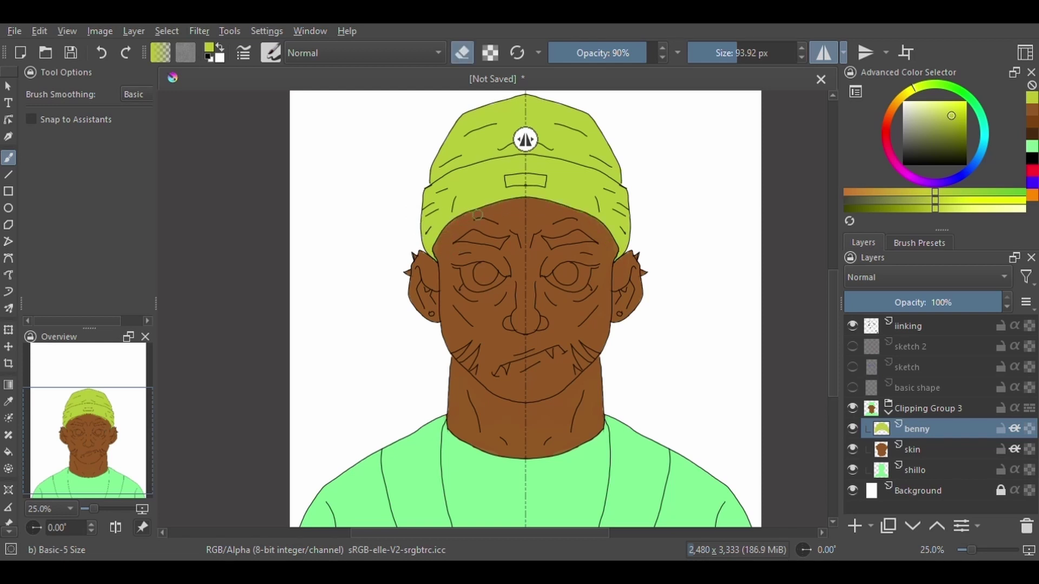
pyautogui.press('e')
pyautogui.press('e')
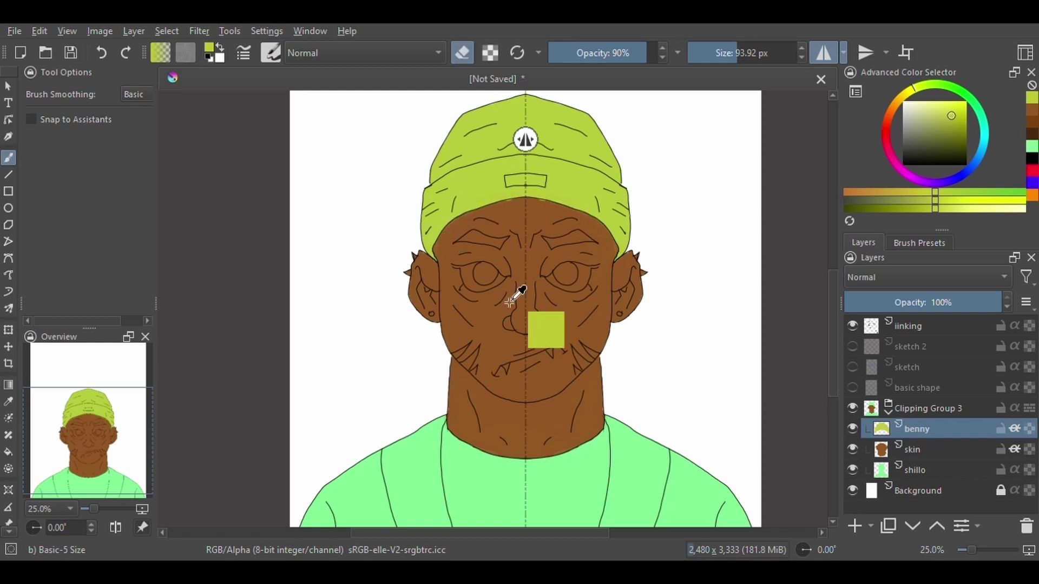
pyautogui.press('e')
pyautogui.press('e')
pyautogui.press('e')
pyautogui.click(855, 526)
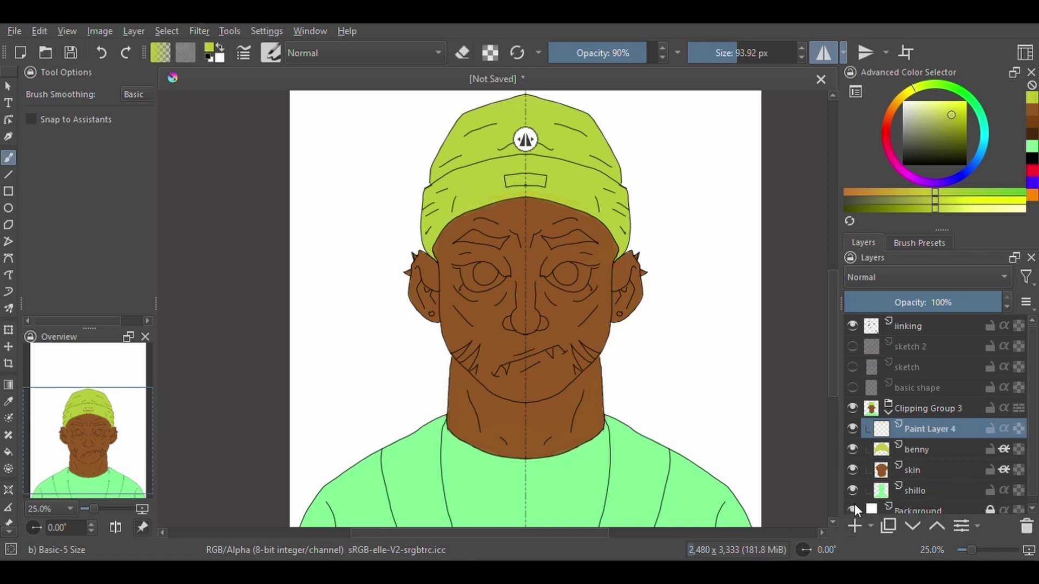
pyautogui.press('F2')
# Name the layer dress, enable inherit alpha, and paint the shirt area black
pyautogui.write('dress')
pyautogui.press('Return')
pyautogui.click(1005, 429)
pyautogui.press('d')
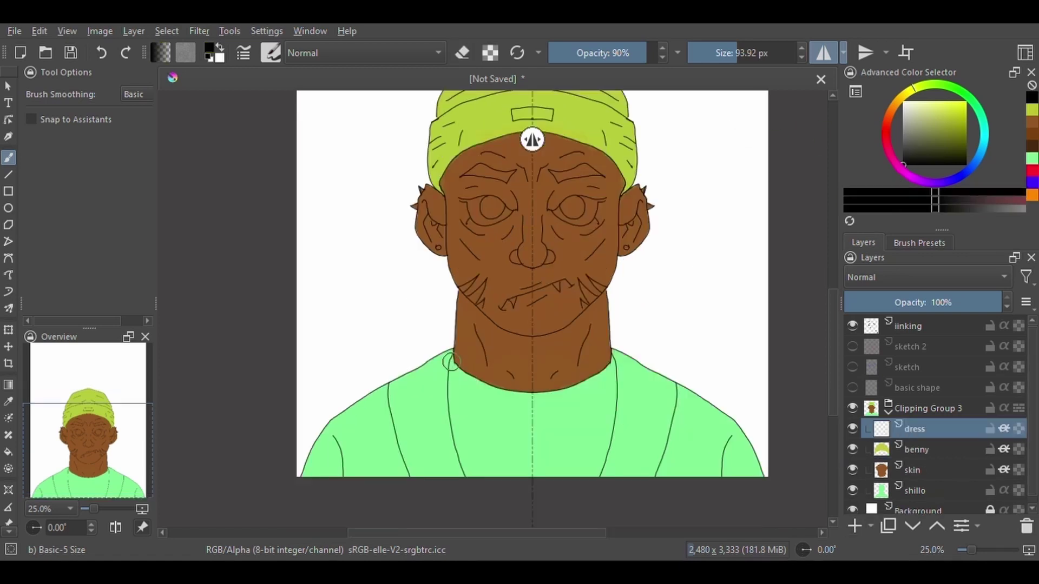
pyautogui.moveTo(460, 357); pyautogui.dragTo(476, 481)
pyautogui.moveTo(487, 401); pyautogui.dragTo(526, 451)
# Finish filling the shirt in solid black on the dress layer
pyautogui.press('e')
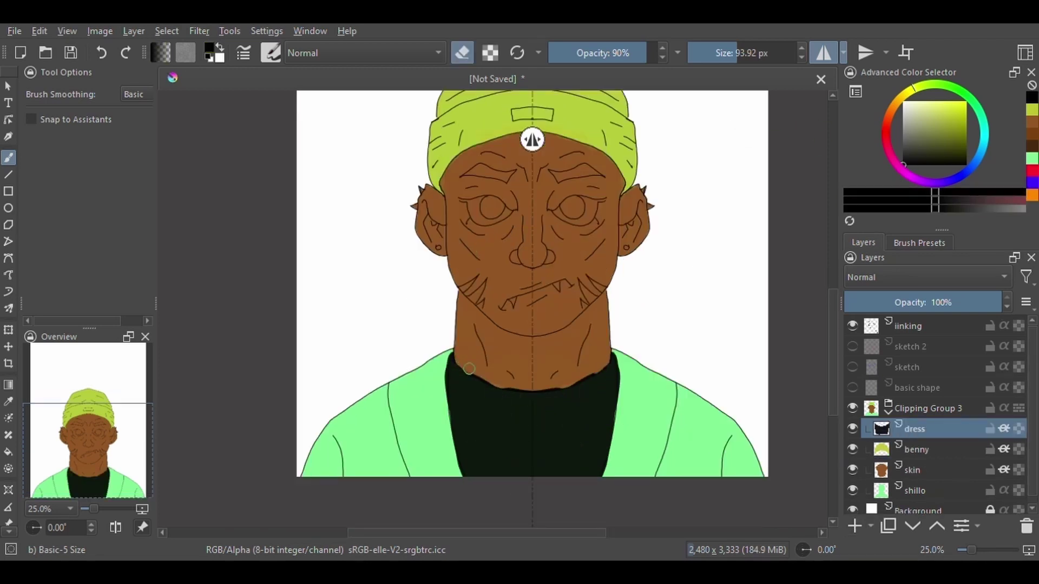
pyautogui.click(553, 395)
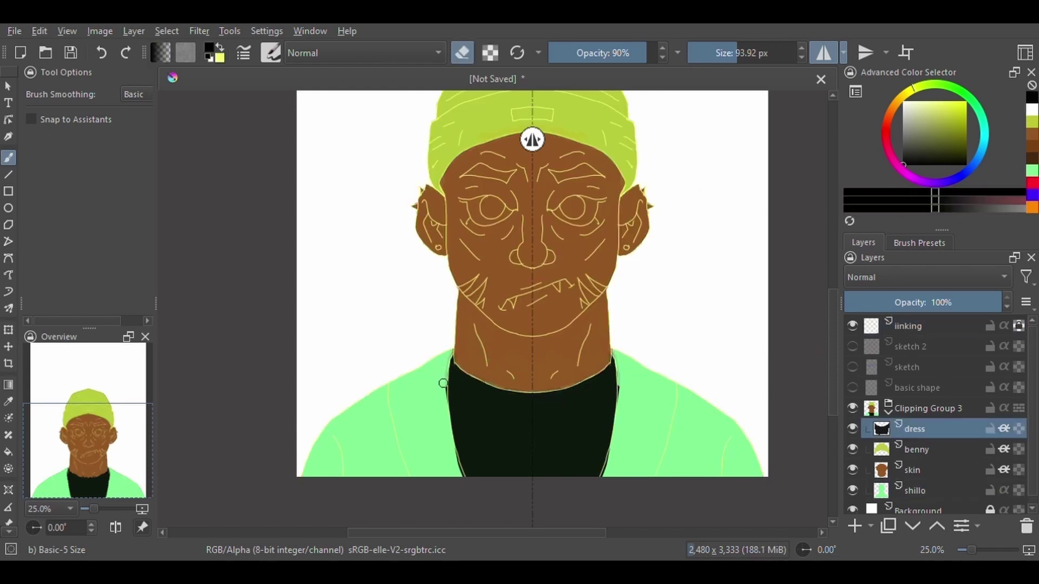
pyautogui.press('e')
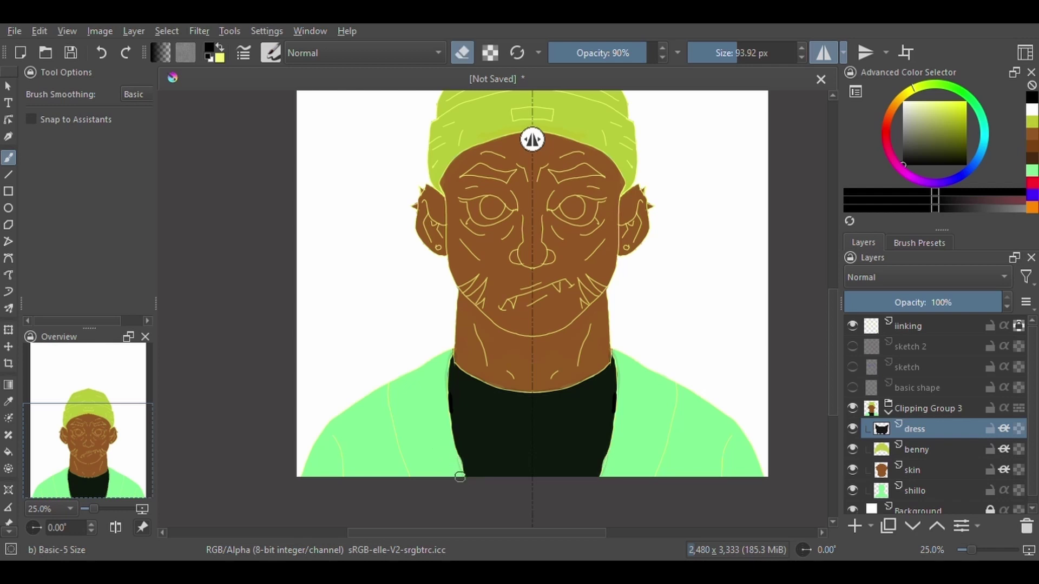
pyautogui.moveTo(445, 454)
pyautogui.mouseDown()
pyautogui.moveTo(533, 412)
pyautogui.moveTo(488, 403)
pyautogui.mouseUp()
pyautogui.click(920, 326)
pyautogui.press('x')
pyautogui.press('BackSpace')
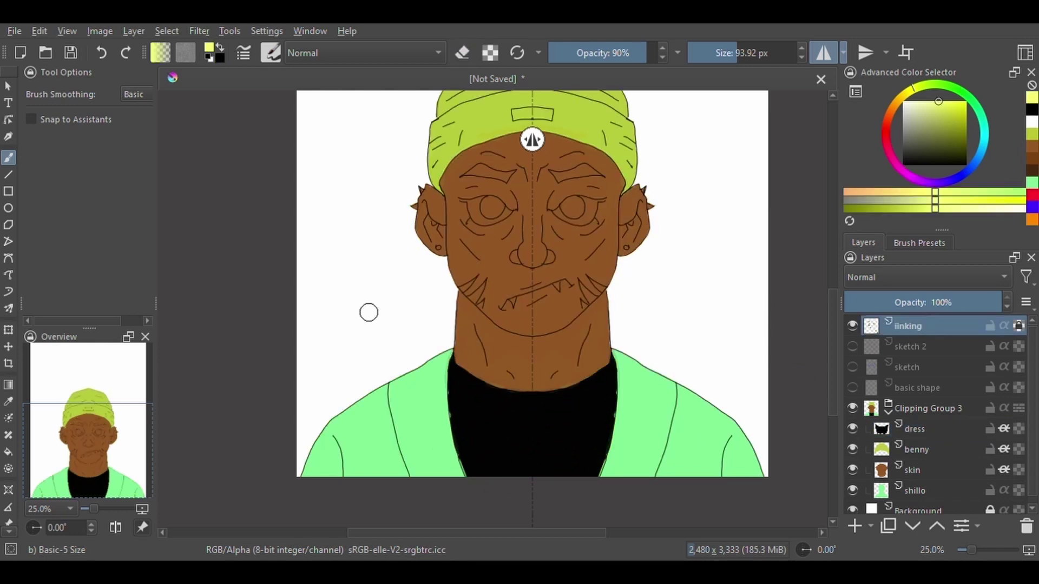
pyautogui.press('pagedown')
pyautogui.press('pagedown')
pyautogui.press('x')
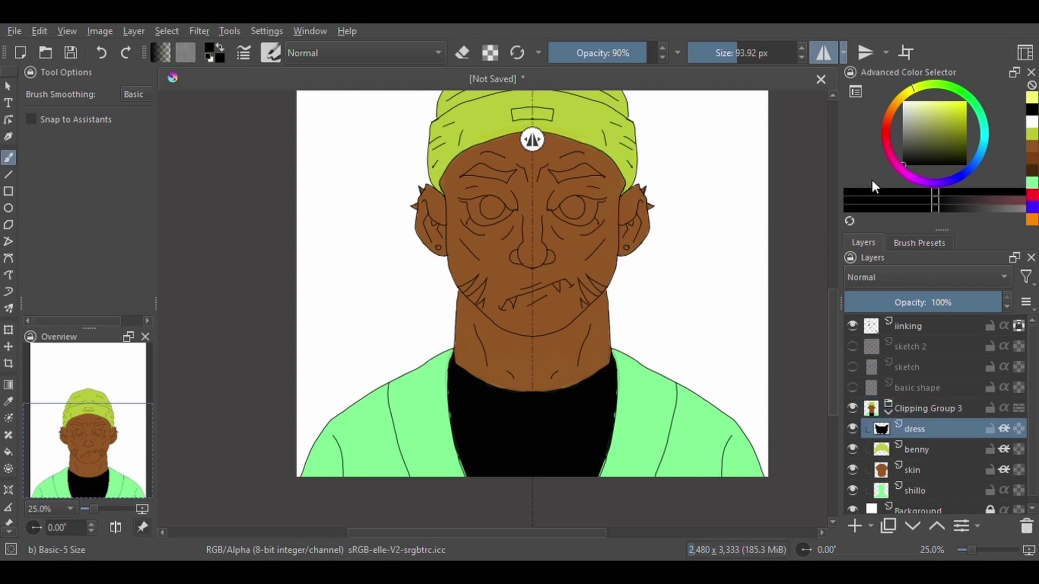
pyautogui.moveTo(470, 474); pyautogui.dragTo(504, 398)
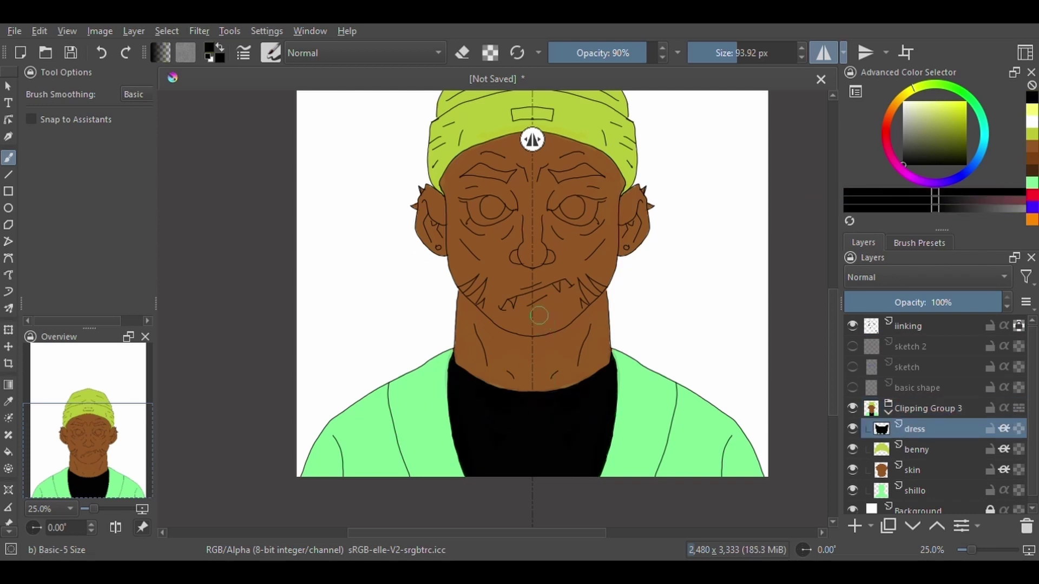
# Pick a dark blue, add a new layer and paint the jacket down both sides
pyautogui.click(970, 164)
pyautogui.click(944, 136)
pyautogui.press('Insert')
pyautogui.moveTo(425, 406)
pyautogui.mouseDown()
pyautogui.moveTo(448, 349)
pyautogui.moveTo(441, 466)
pyautogui.mouseUp()
pyautogui.hotkey('ctrl', 'z')
pyautogui.hotkey('ctrl', 'z')
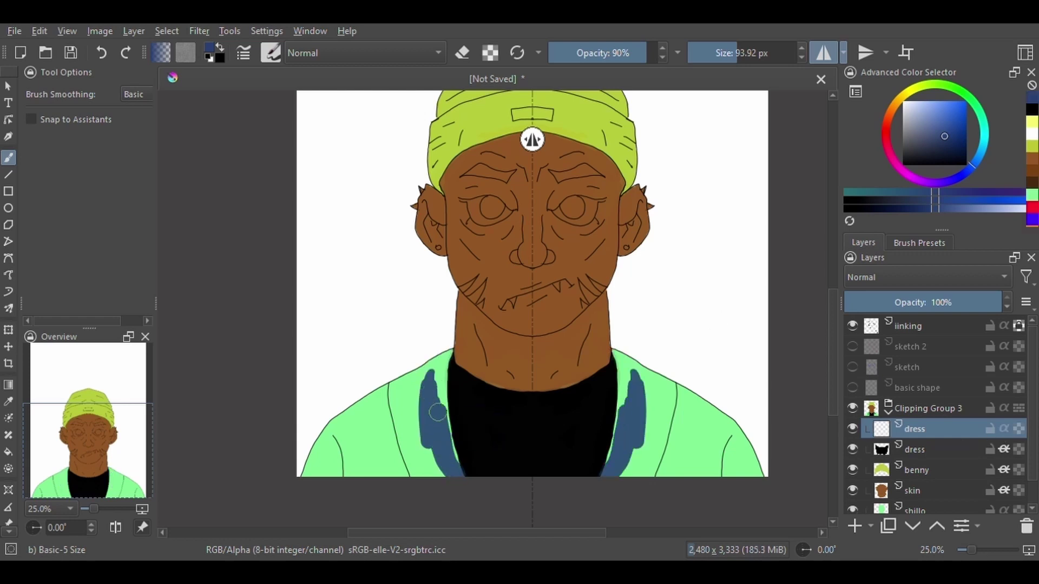
pyautogui.moveTo(443, 347); pyautogui.dragTo(390, 448)
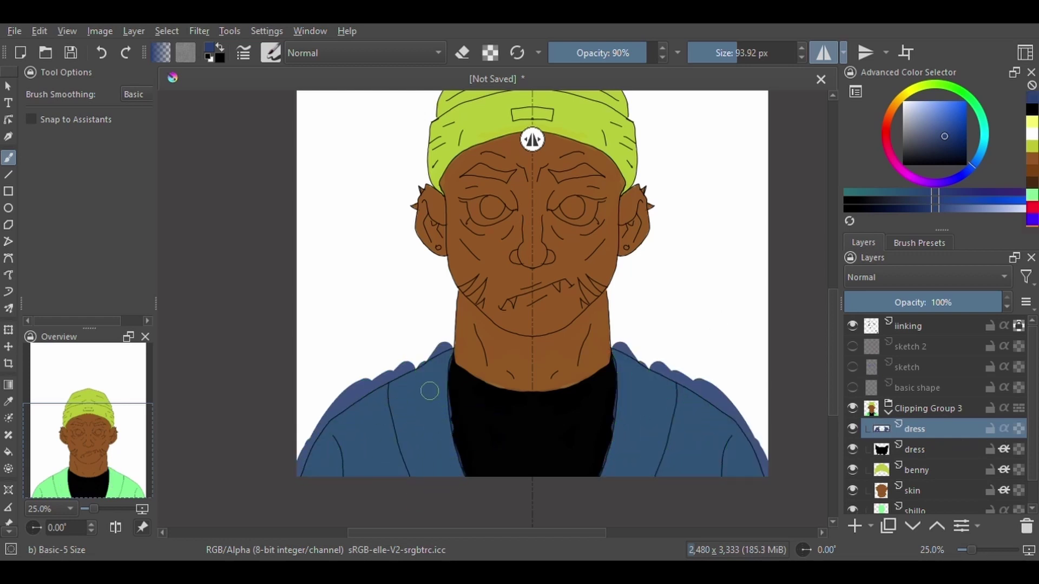
# Try lighter blue shading on the jacket, undo it, then select the benny cap layer
pyautogui.press('e')
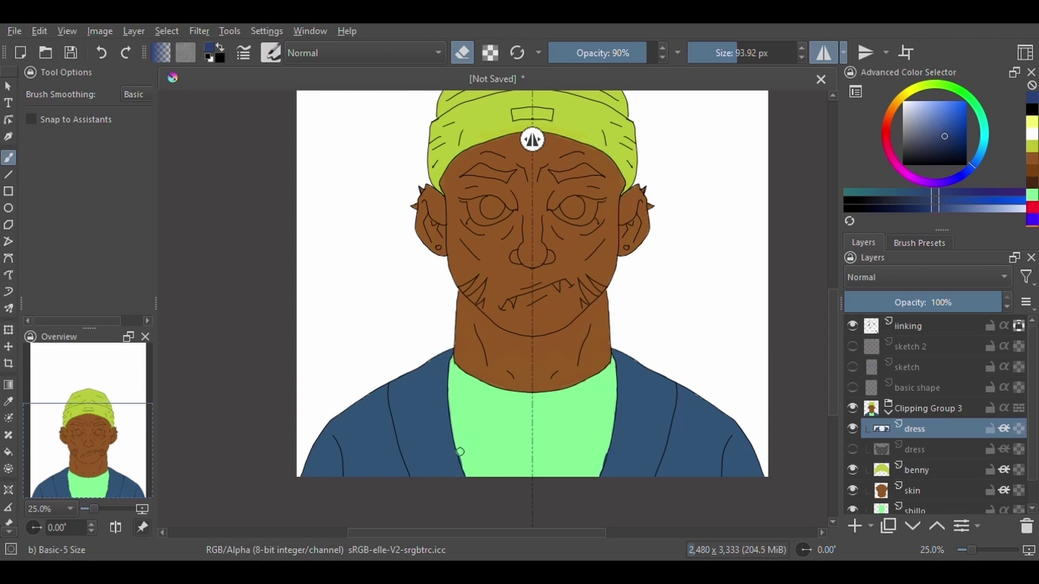
pyautogui.press('e')
pyautogui.moveTo(460, 452); pyautogui.dragTo(398, 483)
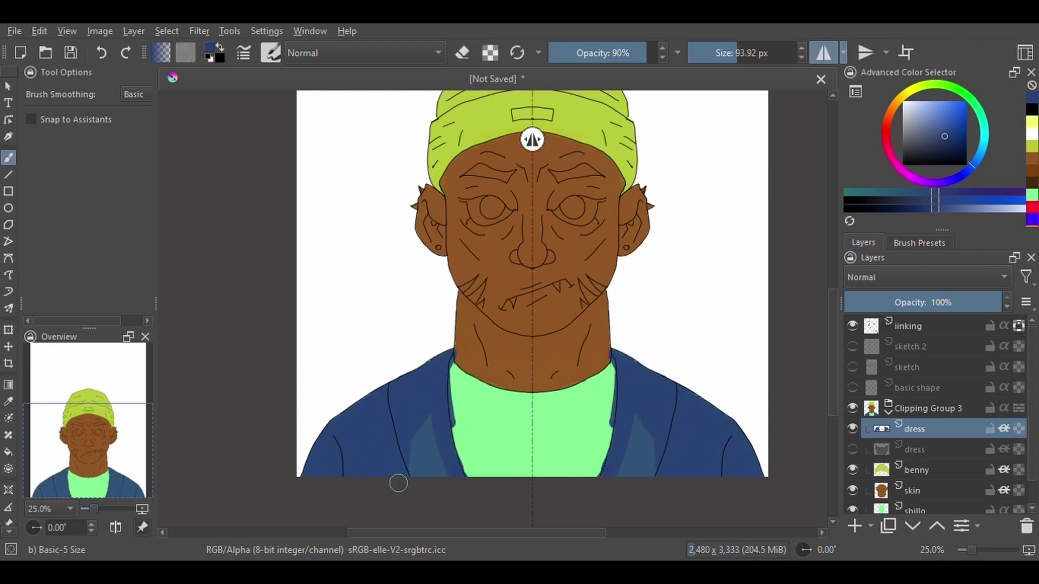
pyautogui.hotkey('ctrl', 'z')
pyautogui.press('e')
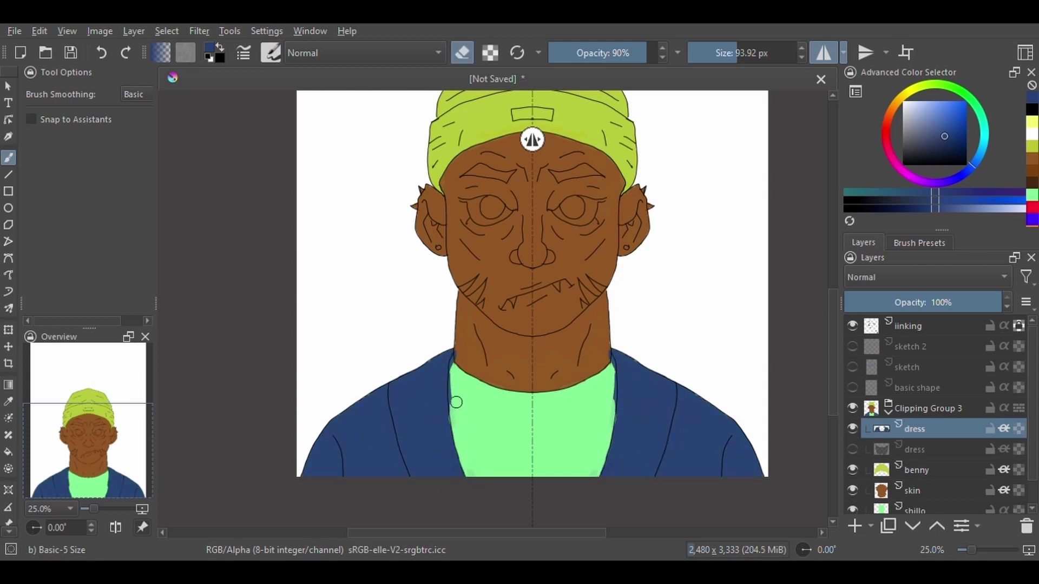
pyautogui.hotkey('ctrl', 'z')
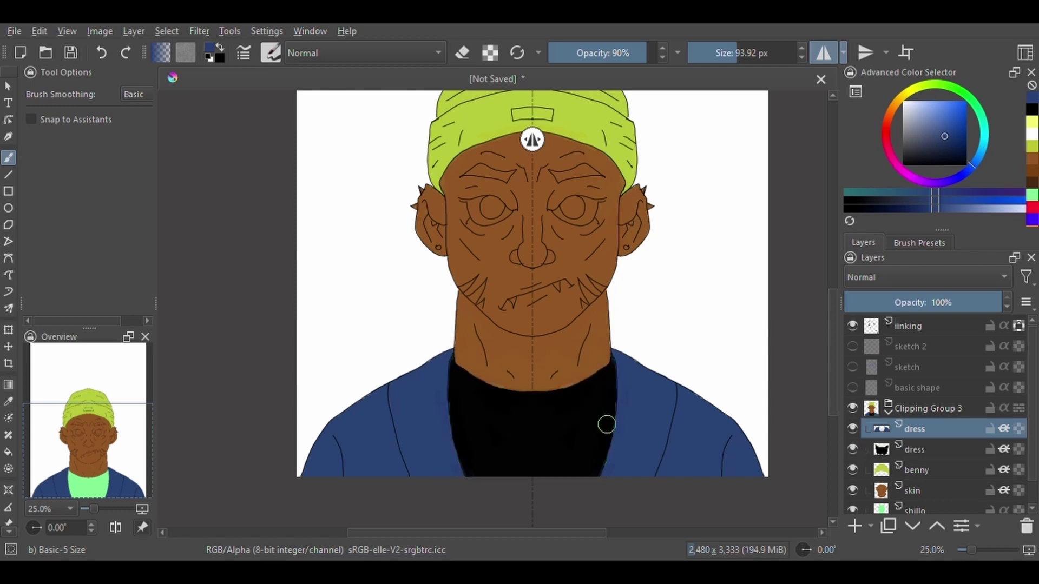
pyautogui.press('e')
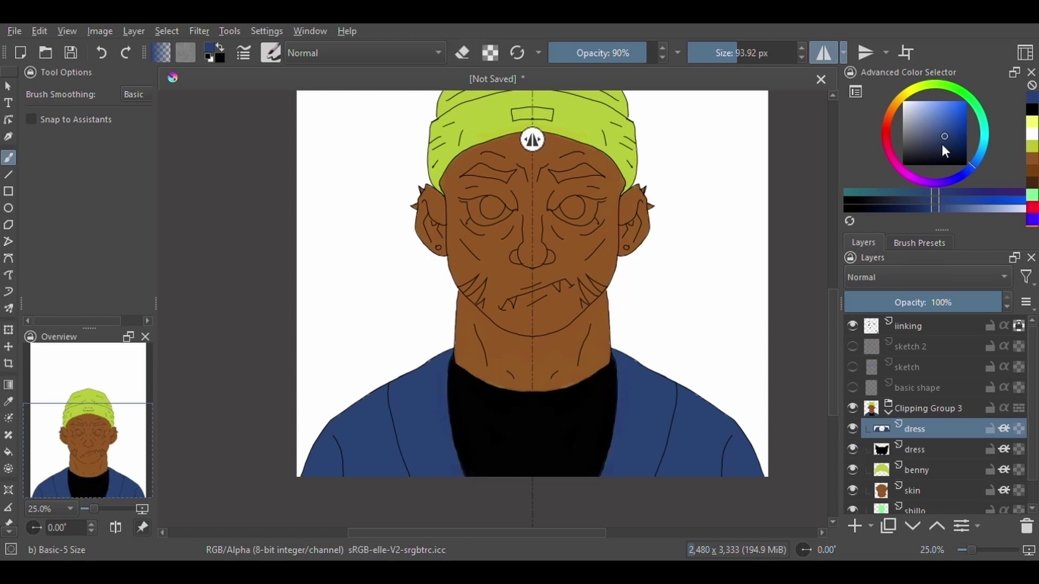
pyautogui.press('pagedown')
pyautogui.press('pagedown')
pyautogui.click(888, 120)
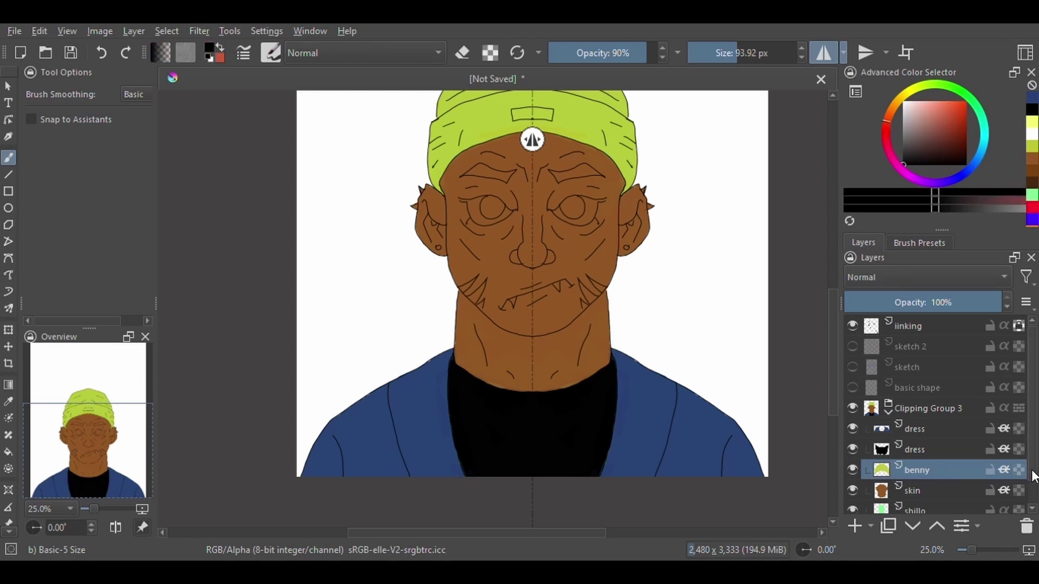
# Fill the cap with red, then refill it with a deeper red
pyautogui.press('BackSpace')
pyautogui.press('x')
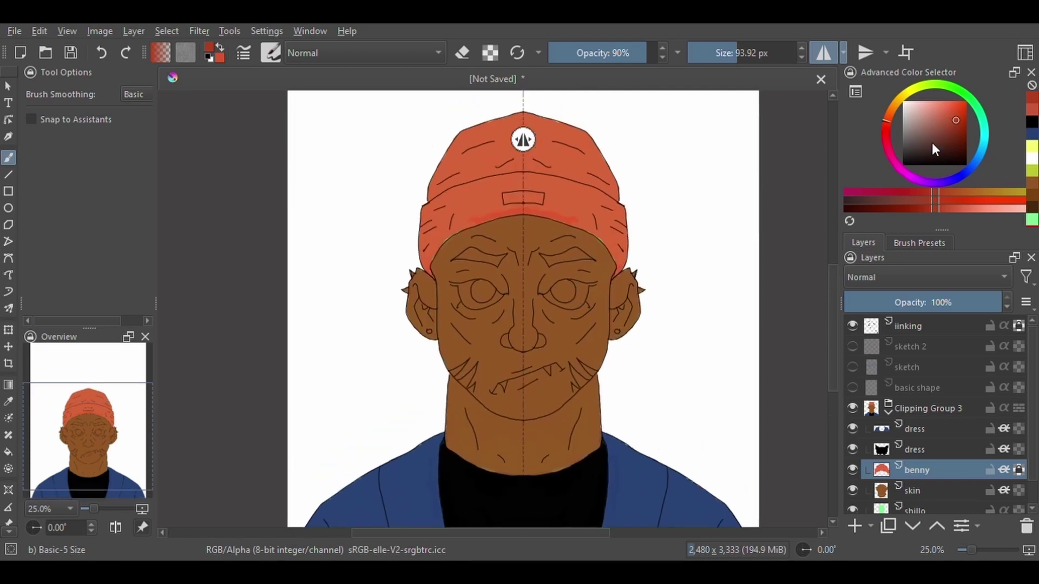
pyautogui.click(956, 108)
pyautogui.press('BackSpace')
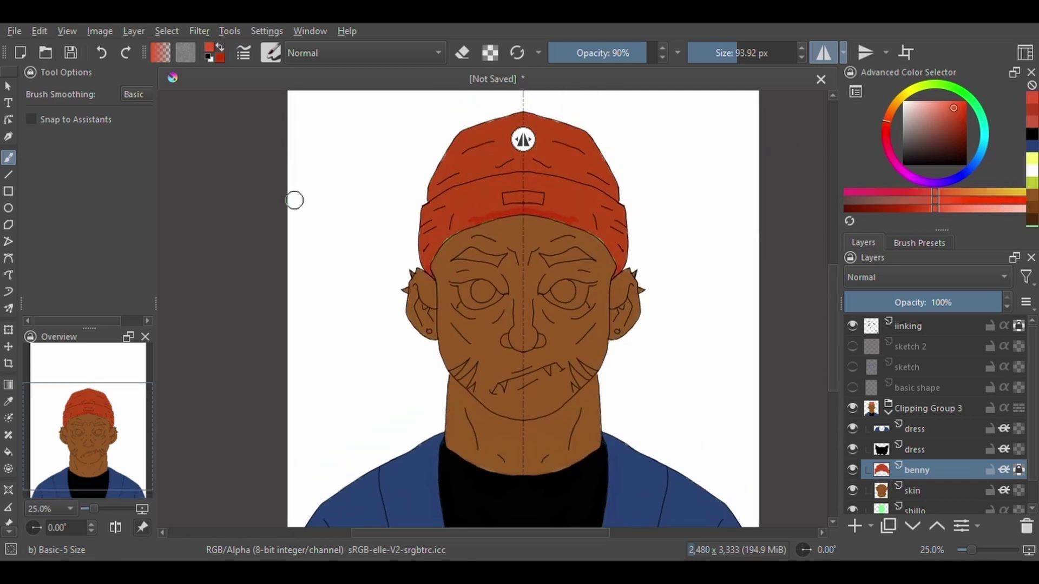
pyautogui.scroll(-1, 931, 433)
pyautogui.click(914, 482)
pyautogui.click(963, 117)
pyautogui.press('BackSpace')
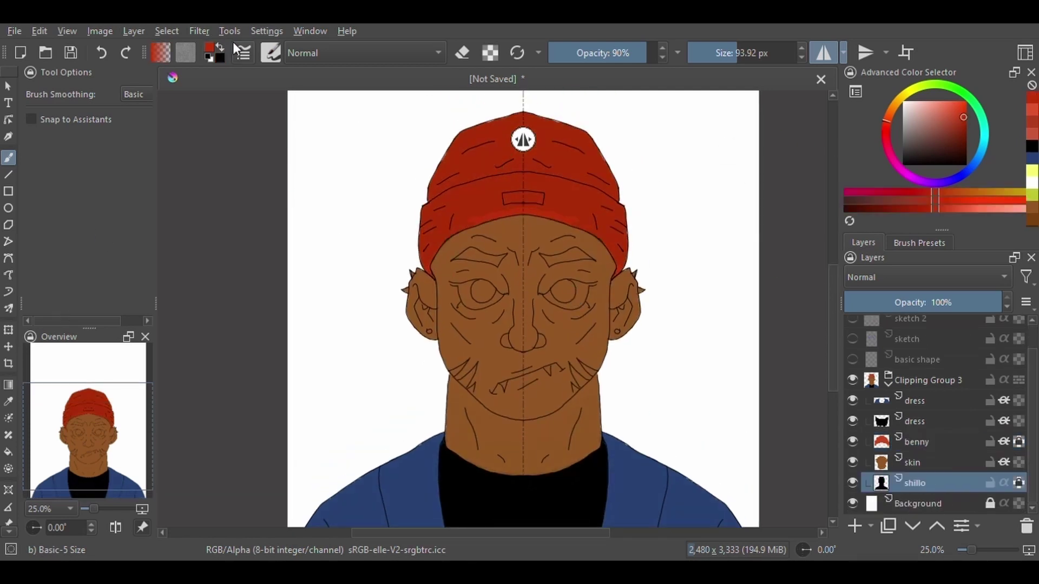
# Sample the cap's red from the canvas, reselect the benny layer and zoom in
pyautogui.keyDown('ctrl'); pyautogui.click(487, 201); pyautogui.keyUp('ctrl')
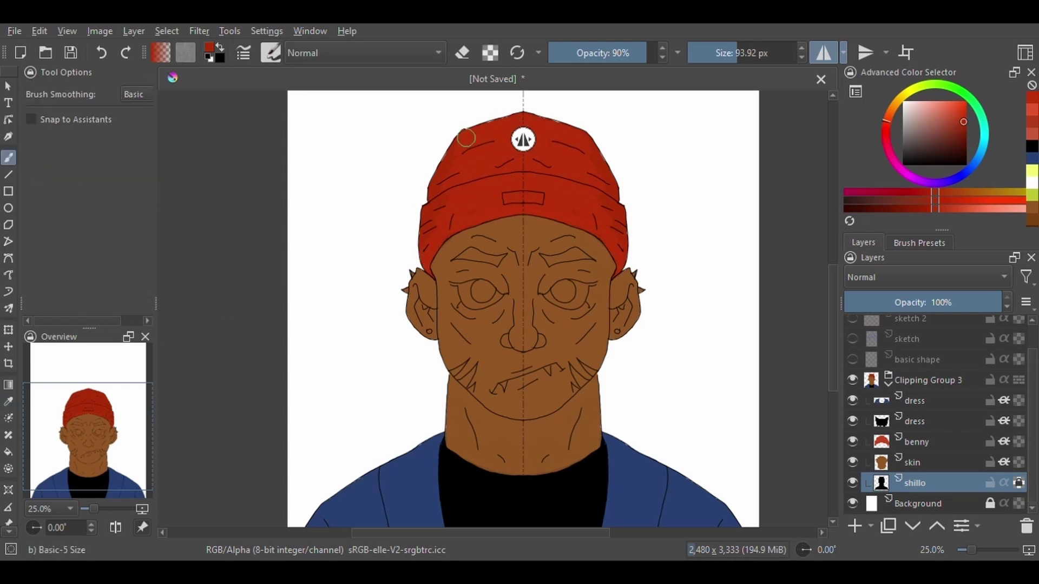
pyautogui.keyDown('ctrl'); pyautogui.click(459, 199); pyautogui.keyUp('ctrl')
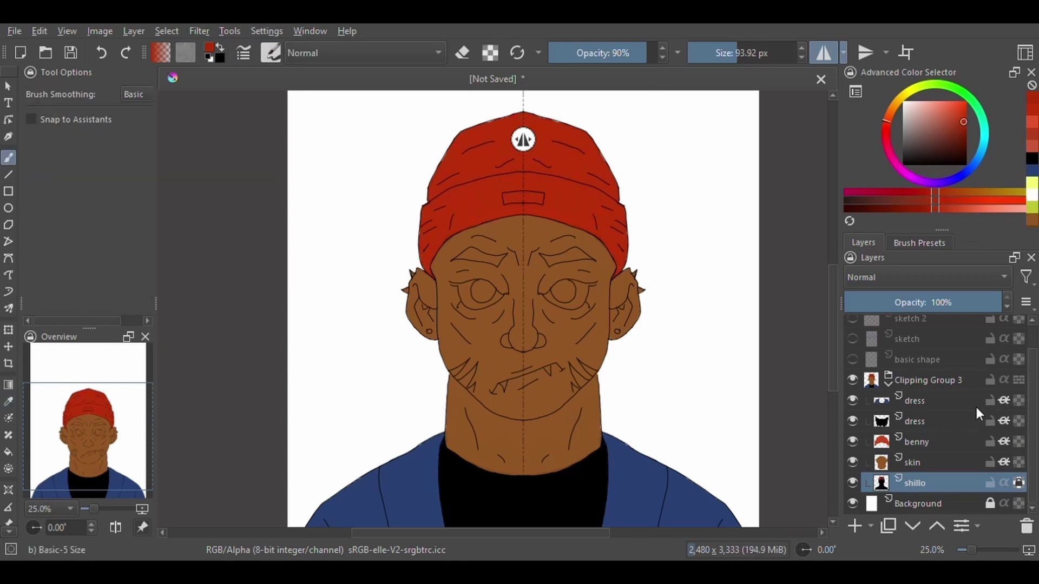
pyautogui.click(926, 442)
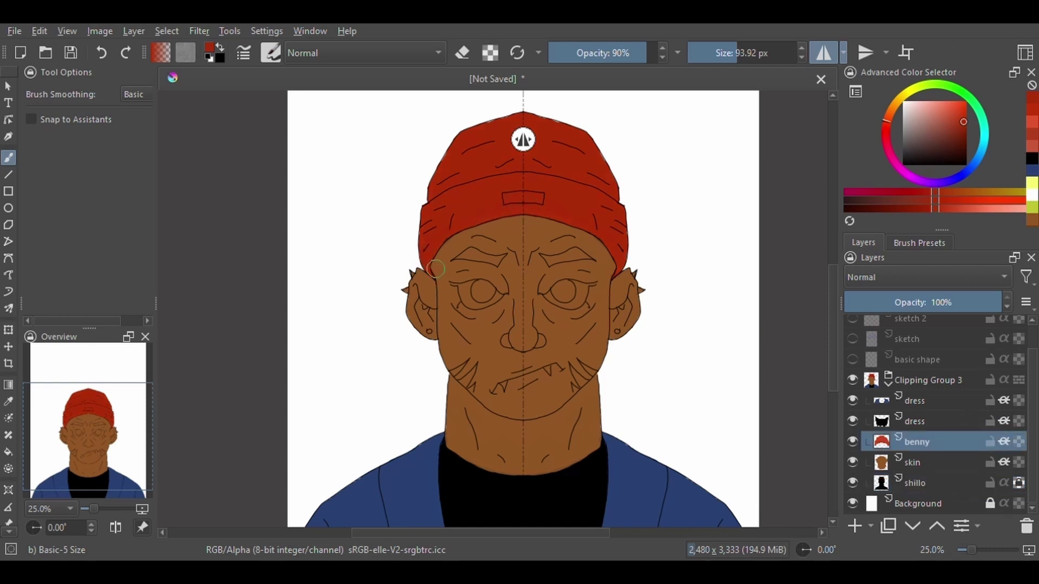
pyautogui.press('+')
pyautogui.press('e')
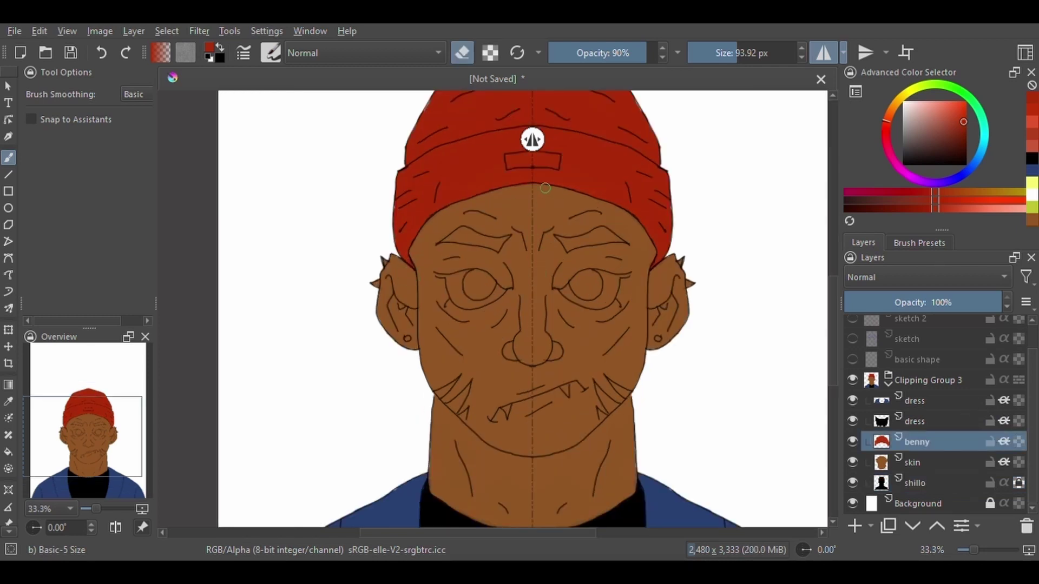
# Select the shillo layer with black paint, eraser off, and pan down to the jacket
pyautogui.click(940, 481)
pyautogui.press('d')
pyautogui.press('e')
pyautogui.scroll(3, 522, 309)
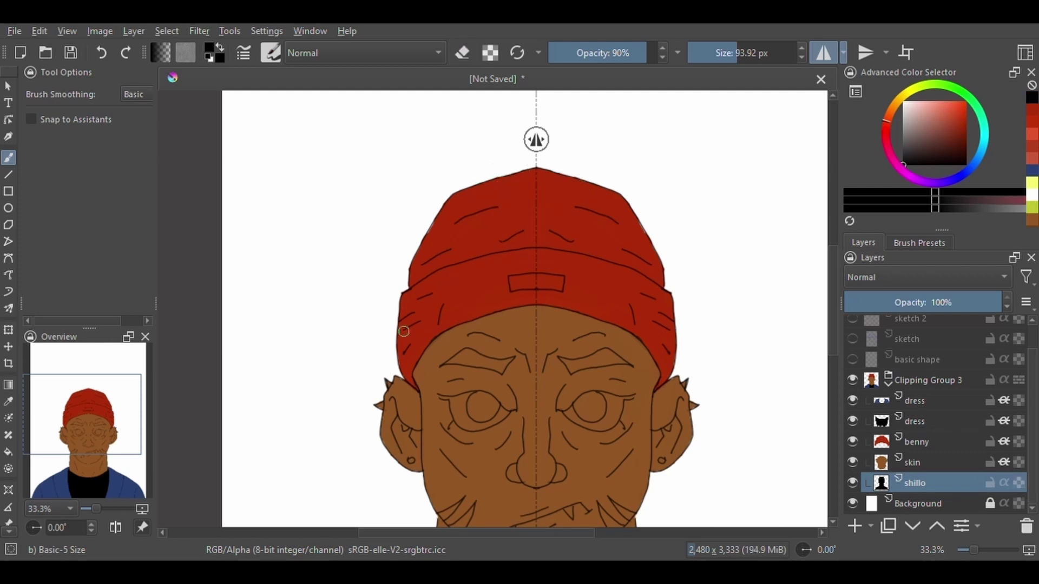
pyautogui.scroll(-2, 403, 332)
pyautogui.scroll(-3, 454, 361)
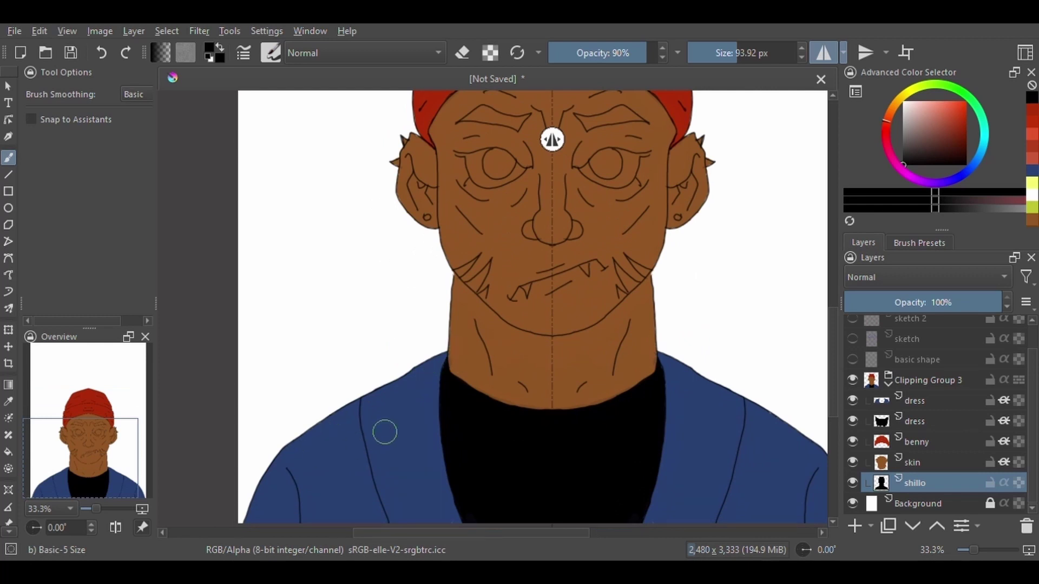
# Add a new layer named 'eyes' above the skin layer
pyautogui.click(933, 462)
pyautogui.press('Insert')
pyautogui.press('F2')
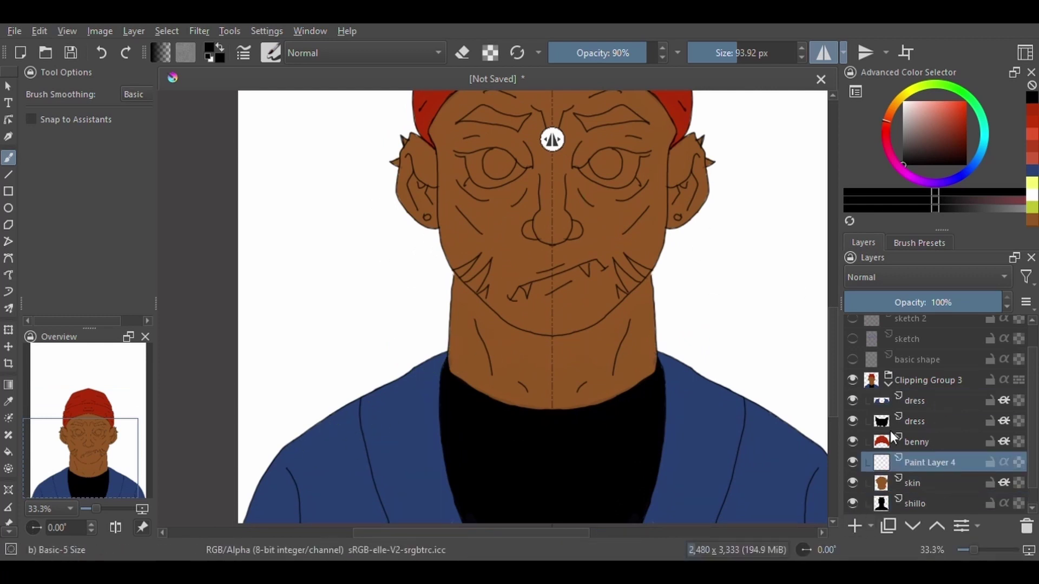
pyautogui.write('eyes')
pyautogui.press('Return')
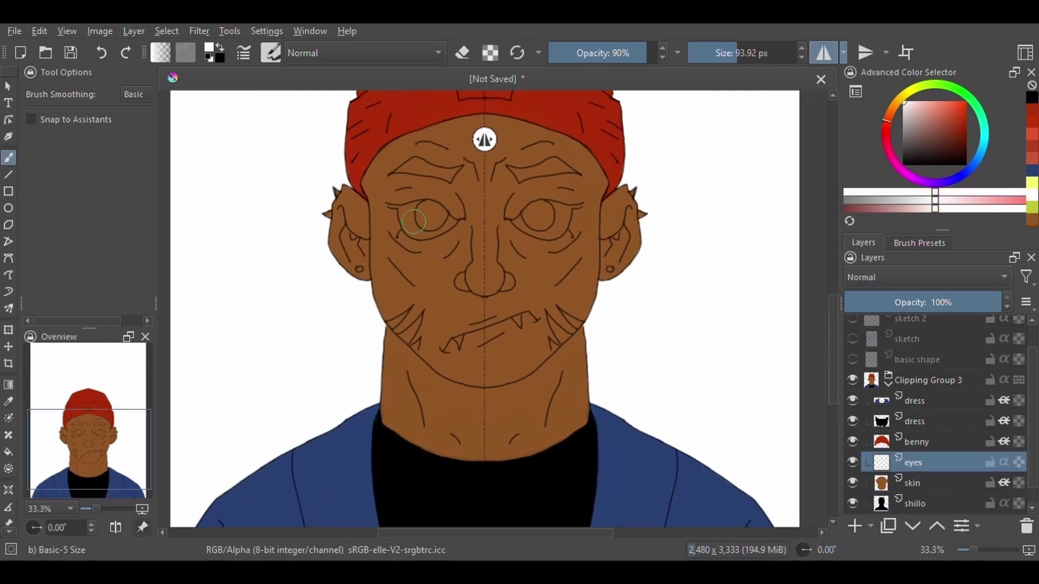
# Paint pale peachy-pink whites over both eyes
pyautogui.click(914, 106)
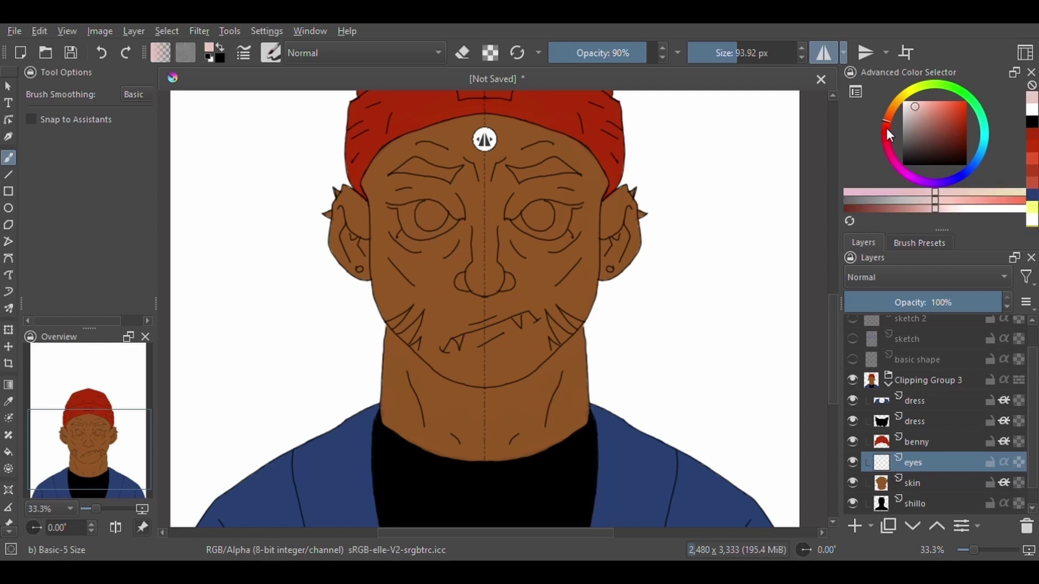
pyautogui.click(888, 135)
pyautogui.moveTo(412, 210)
pyautogui.mouseDown()
pyautogui.moveTo(418, 238)
pyautogui.moveTo(391, 218)
pyautogui.moveTo(405, 238)
pyautogui.moveTo(471, 241)
pyautogui.mouseUp()
pyautogui.scroll(1, 429, 196)
pyautogui.moveTo(395, 238); pyautogui.dragTo(393, 205)
pyautogui.moveTo(392, 260); pyautogui.dragTo(471, 254)
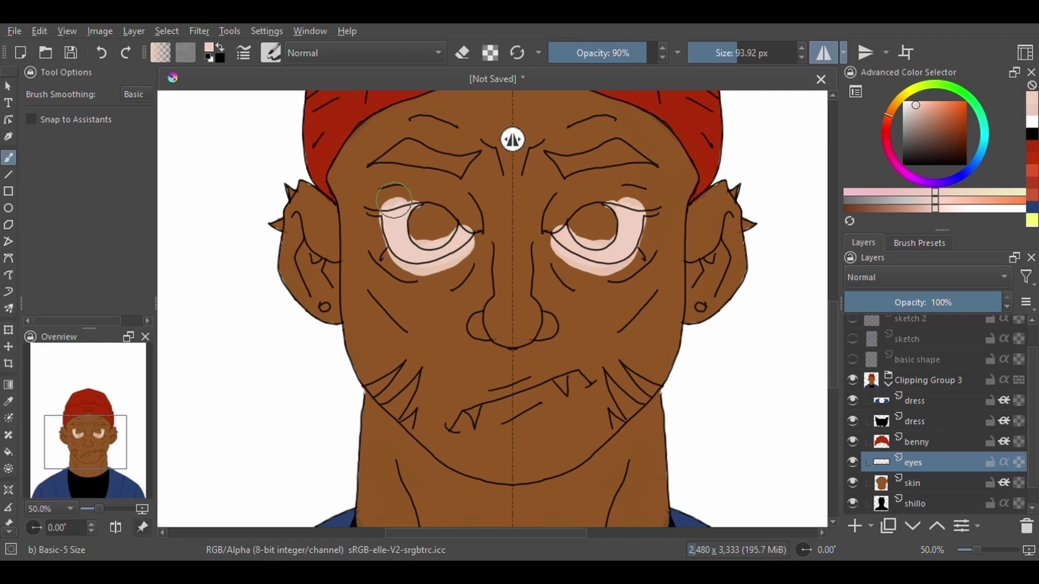
# Erase the pink spilling above and below the eyes and inside the irises
pyautogui.press('/')
pyautogui.moveTo(416, 202); pyautogui.dragTo(400, 198)
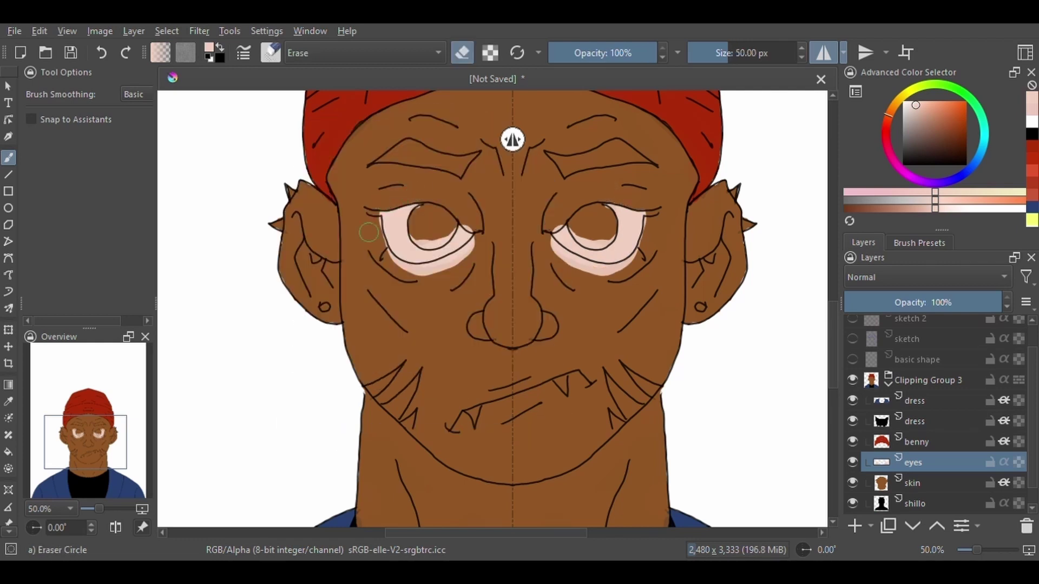
pyautogui.moveTo(375, 236)
pyautogui.mouseDown()
pyautogui.moveTo(400, 273)
pyautogui.moveTo(433, 273)
pyautogui.moveTo(476, 241)
pyautogui.moveTo(449, 270)
pyautogui.mouseUp()
pyautogui.moveTo(417, 233)
pyautogui.mouseDown()
pyautogui.moveTo(449, 232)
pyautogui.moveTo(419, 238)
pyautogui.moveTo(422, 214)
pyautogui.moveTo(442, 216)
pyautogui.mouseUp()
# Fill the irises black and dab white highlights into both pupils
pyautogui.press('d')
pyautogui.press('e')
pyautogui.press('x')
pyautogui.click(428, 228)
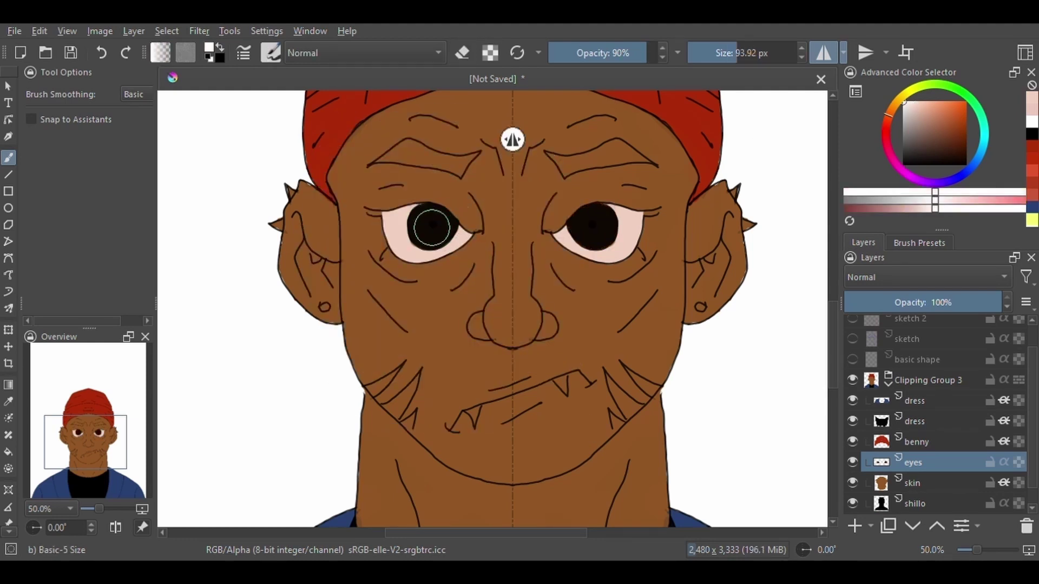
pyautogui.click(824, 52)
pyautogui.click(698, 52)
pyautogui.moveTo(414, 226); pyautogui.dragTo(424, 226)
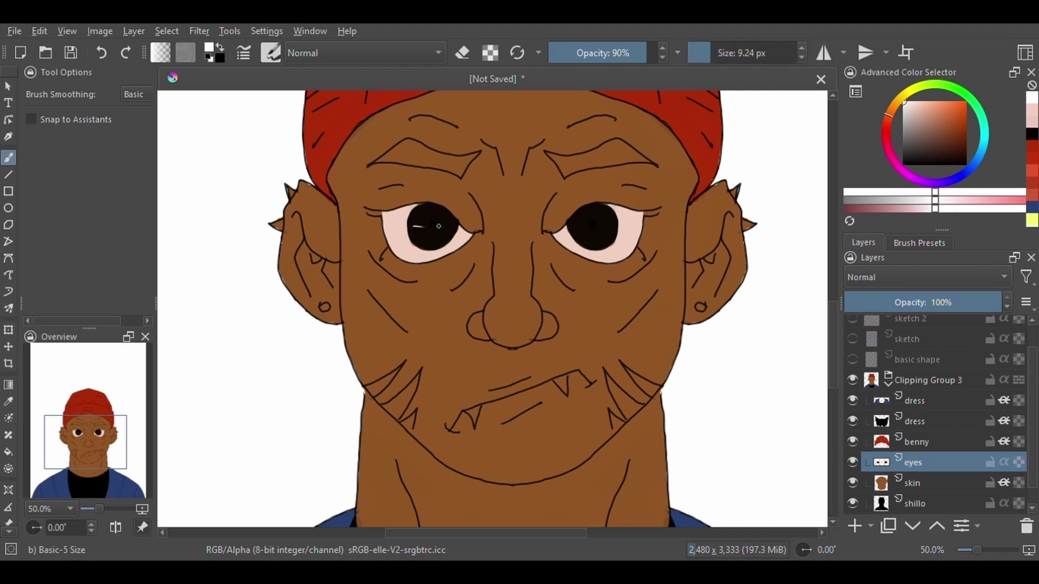
pyautogui.hotkey('ctrl', 'z')
pyautogui.click(824, 53)
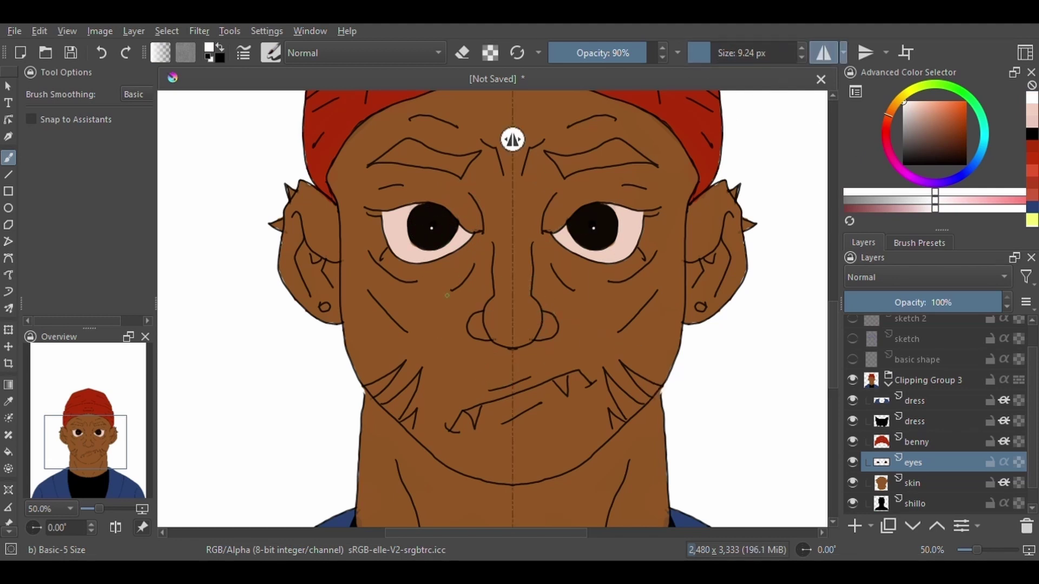
# Paint reddish-brown arcs in both irises and enlarge the white highlight dots
pyautogui.click(953, 129)
pyautogui.moveTo(418, 238); pyautogui.dragTo(431, 245)
pyautogui.keyDown('ctrl'); pyautogui.click(433, 228); pyautogui.keyUp('ctrl')
pyautogui.click(433, 229)
# Soften the eyes with a small blending brush in light pink, then return to the basic brush
pyautogui.rightClick(457, 278)
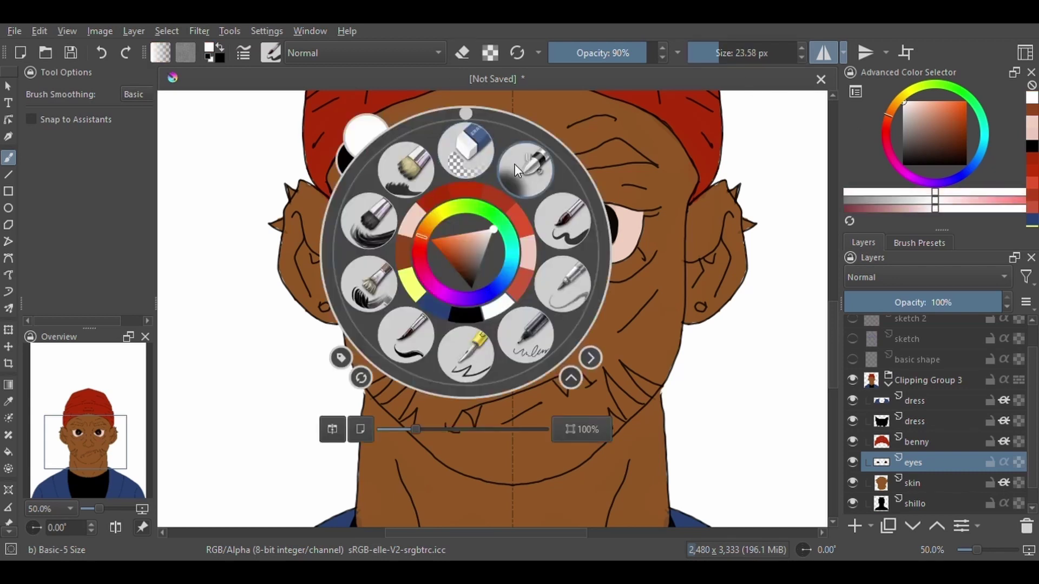
pyautogui.click(919, 243)
pyautogui.click(961, 366)
pyautogui.press('[')
pyautogui.press('[')
pyautogui.press('[')
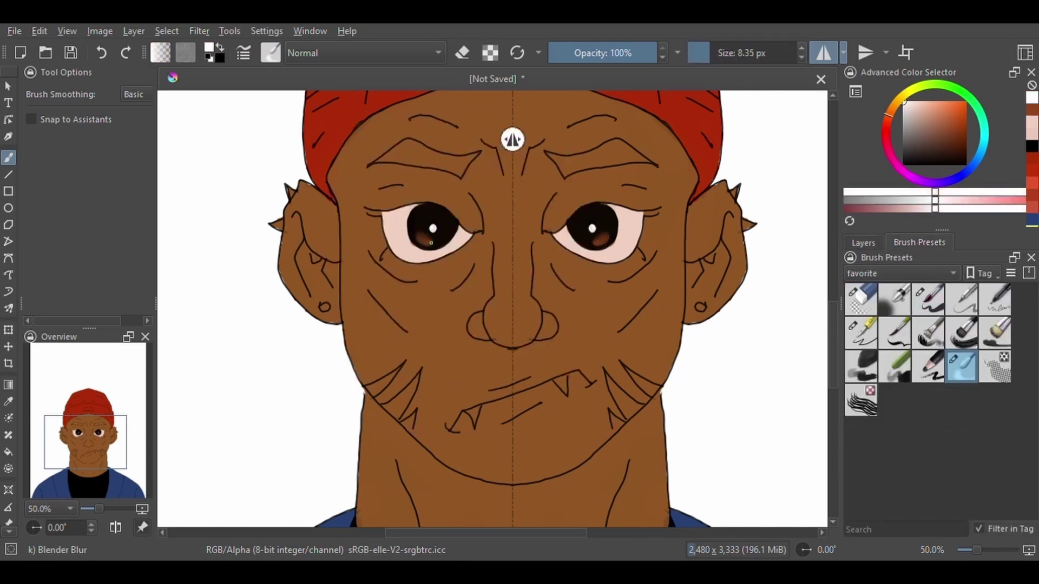
pyautogui.click(1033, 130)
pyautogui.click(929, 300)
pyautogui.click(863, 242)
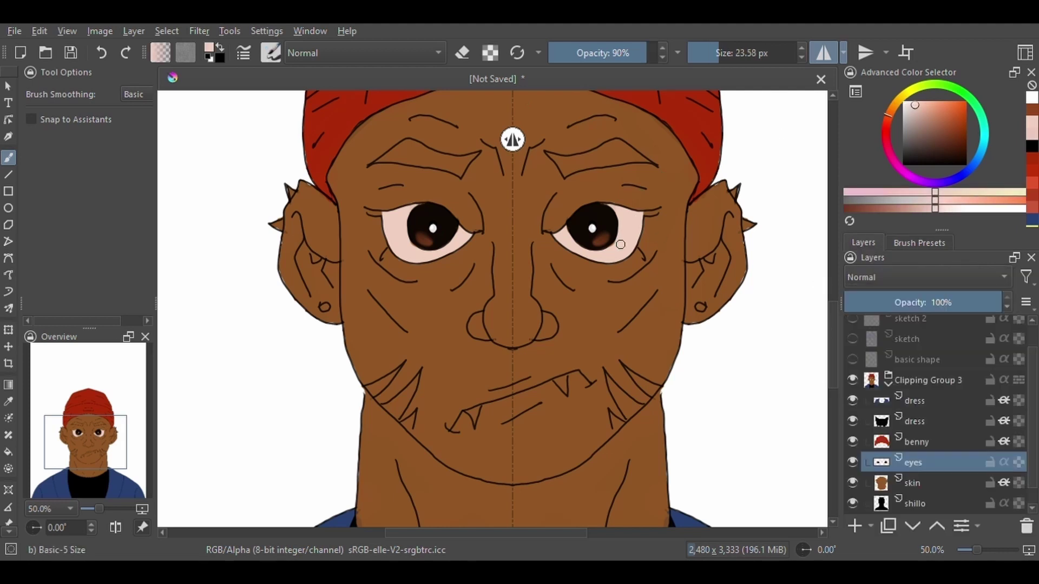
# Create a 'teeth' layer with a white lower-left fang, then insert another new layer above skin
pyautogui.press('Insert')
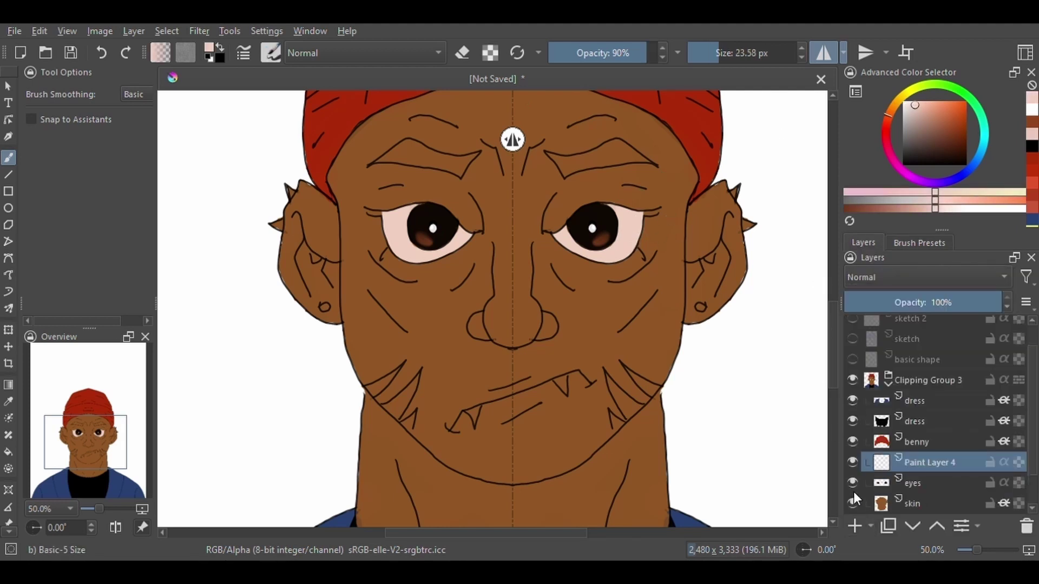
pyautogui.press('F2')
pyautogui.write('teeth')
pyautogui.press('Return')
pyautogui.click(903, 102)
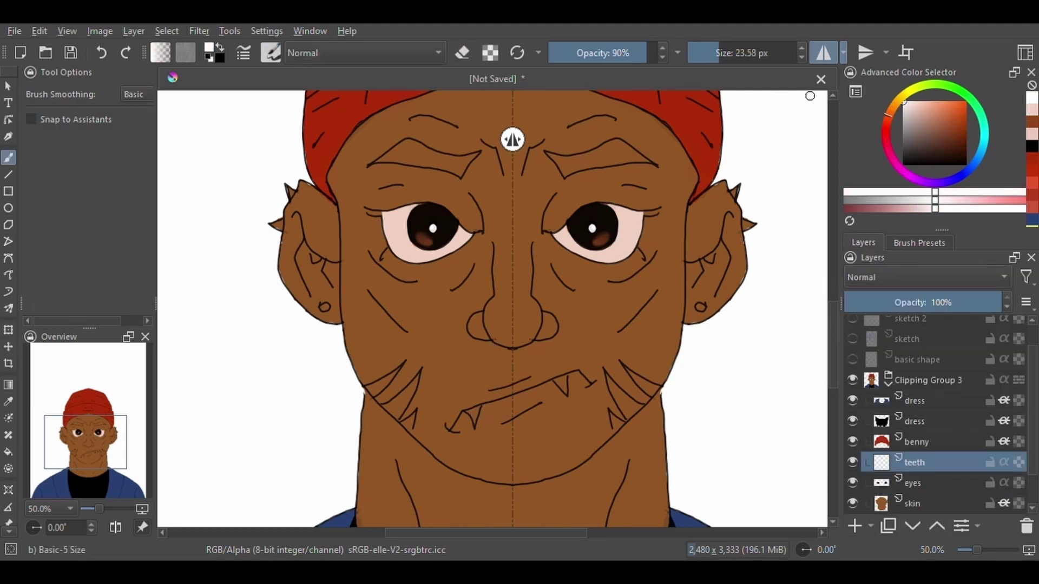
pyautogui.click(824, 52)
pyautogui.moveTo(474, 407); pyautogui.dragTo(477, 417)
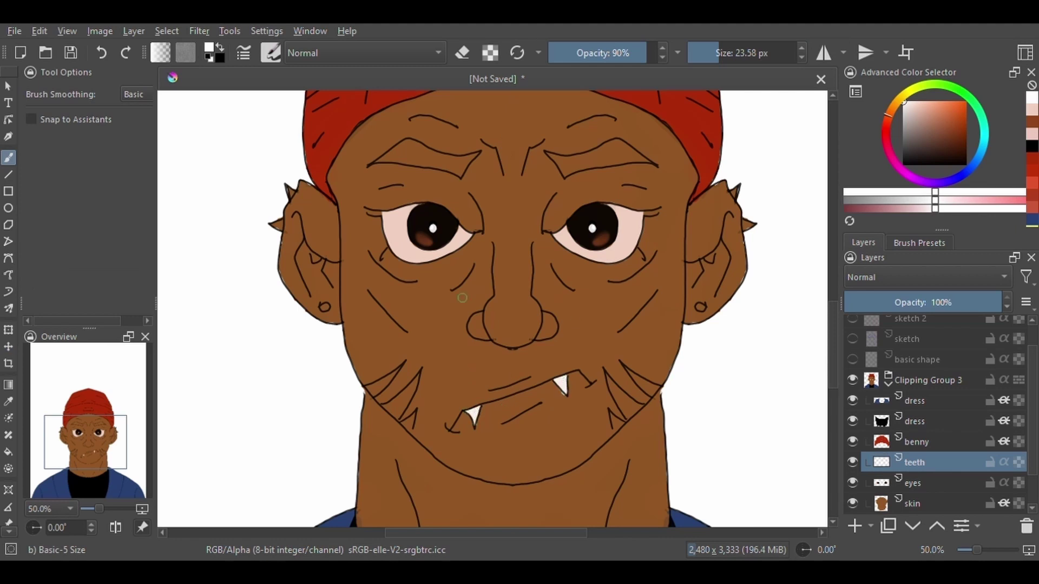
pyautogui.press('e')
pyautogui.press('Insert')
pyautogui.press('F2')
# Name the layer 'tone' and set a larger mirrored bristle brush in darker brown
pyautogui.write('tone')
pyautogui.press('Return')
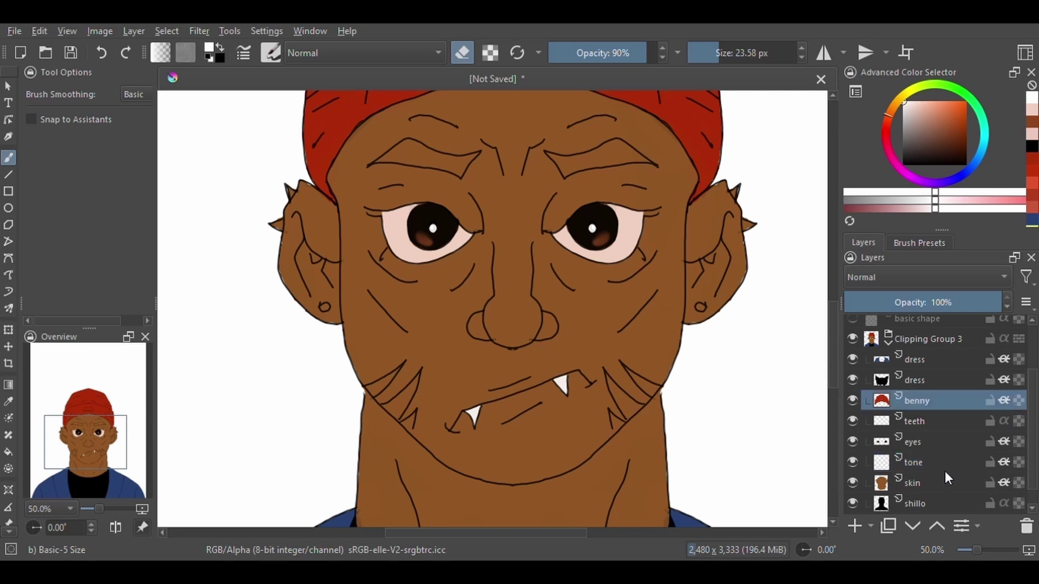
pyautogui.press('/')
pyautogui.keyDown('ctrl'); pyautogui.click(436, 331); pyautogui.keyUp('ctrl')
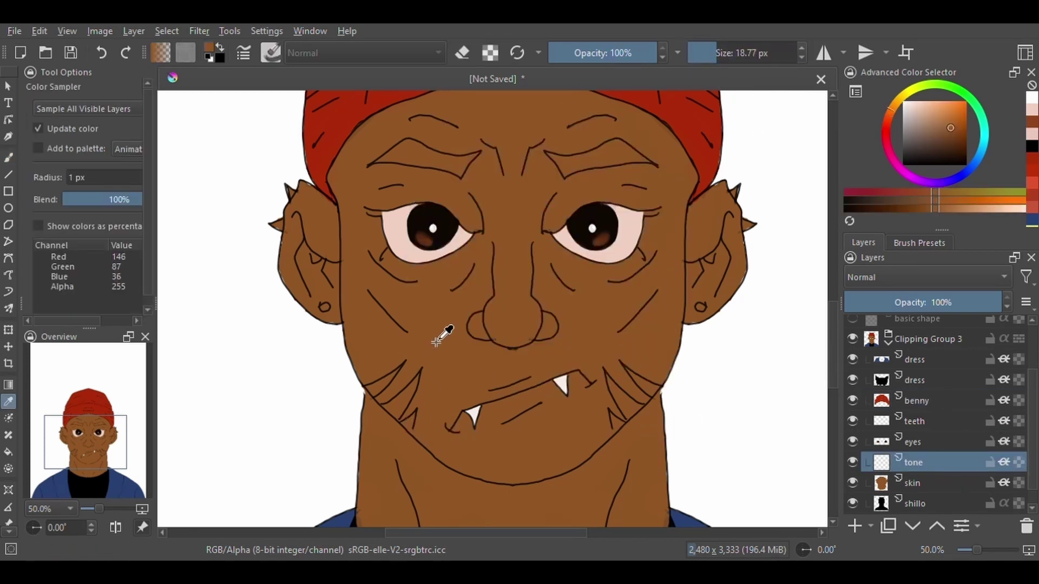
pyautogui.click(959, 142)
pyautogui.press(']')
pyautogui.click(824, 52)
# Shade the face edges down to the jaw and beneath the hat's lower edge
pyautogui.moveTo(345, 224); pyautogui.dragTo(426, 449)
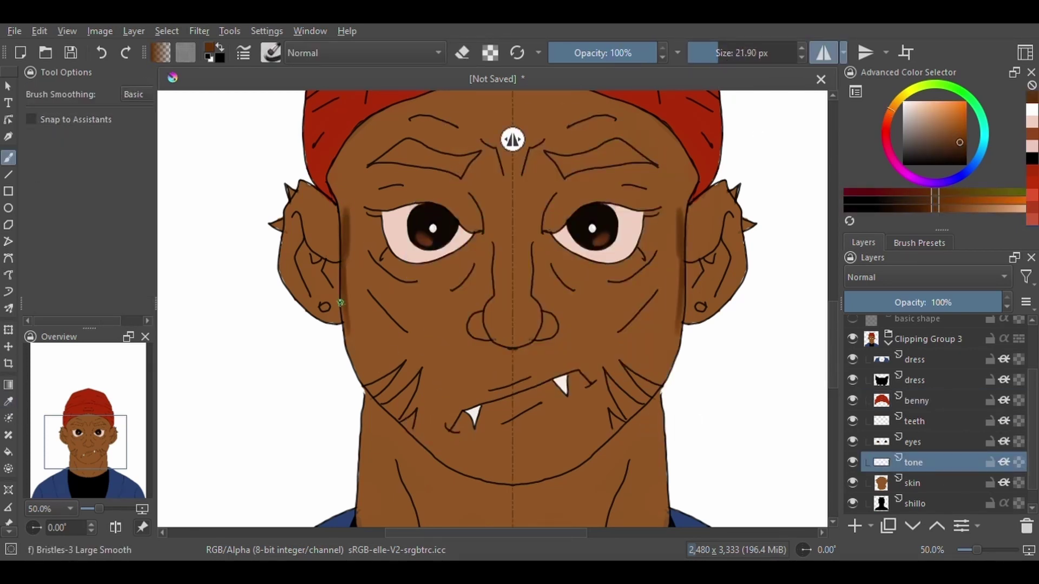
pyautogui.moveTo(335, 201); pyautogui.dragTo(378, 124)
pyautogui.press('-')
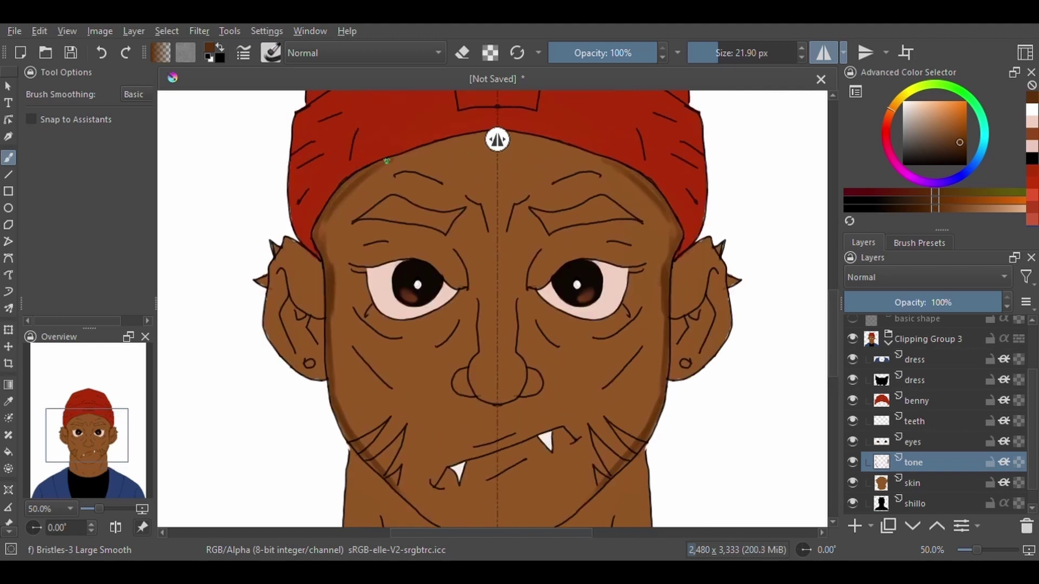
pyautogui.moveTo(374, 217); pyautogui.dragTo(477, 211)
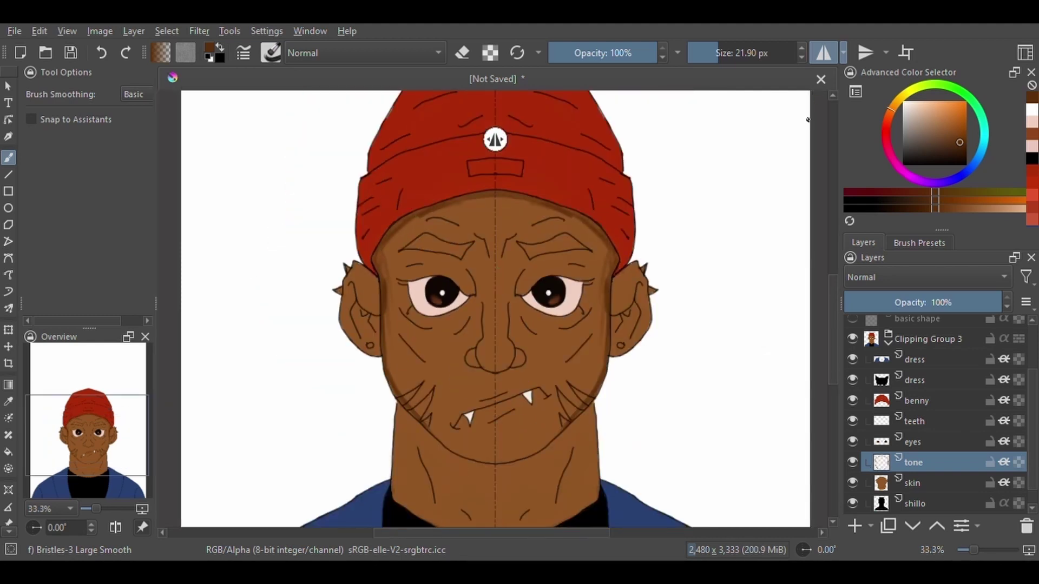
pyautogui.moveTo(380, 251); pyautogui.dragTo(388, 295)
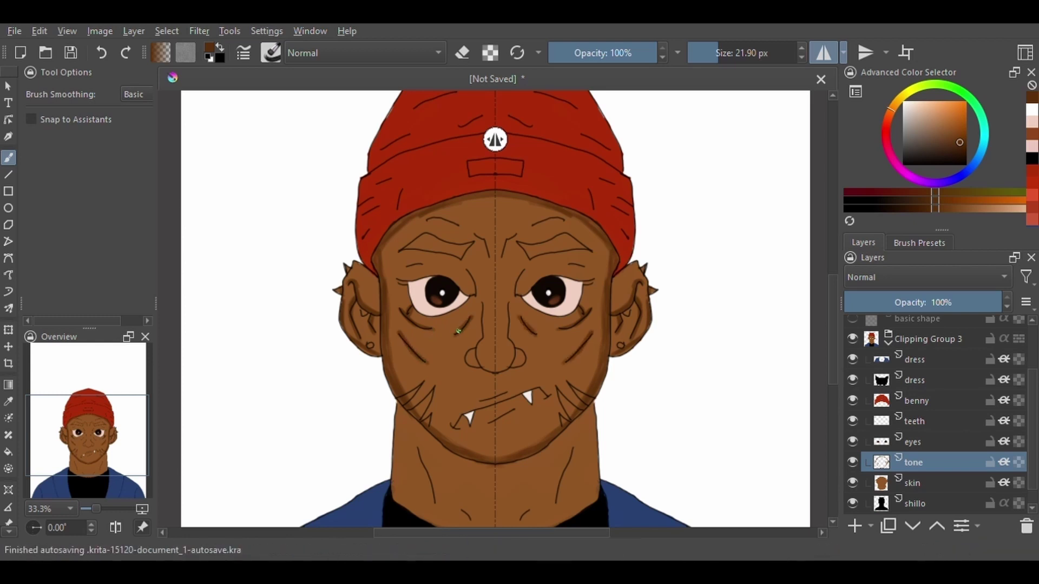
pyautogui.scroll(-2, 439, 372)
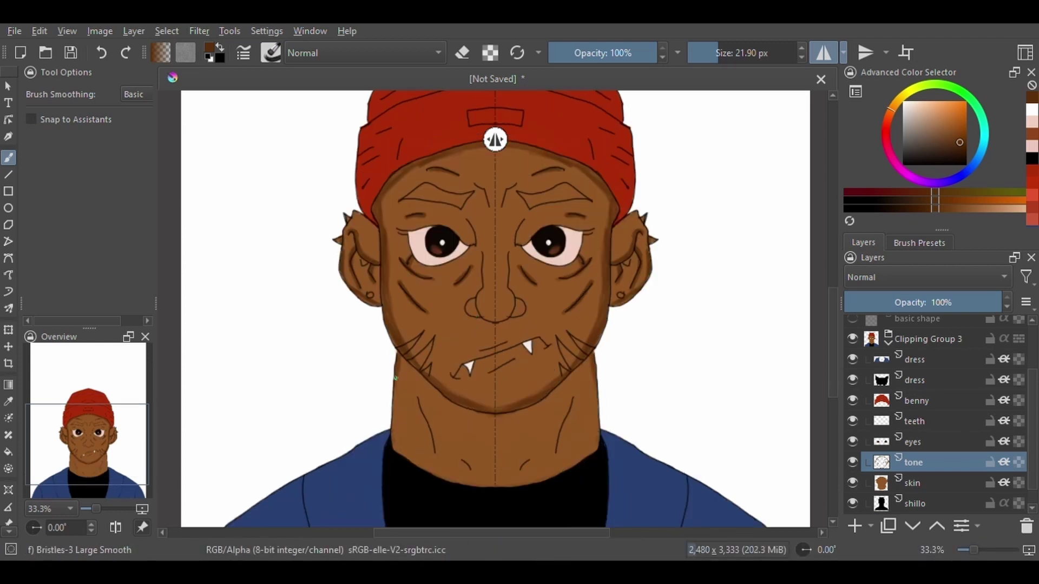
# Shade around the nose, the inner eye corners, under the eyes and along the jawline
pyautogui.hotkey('ctrl', '+')
pyautogui.moveTo(476, 318); pyautogui.dragTo(489, 279)
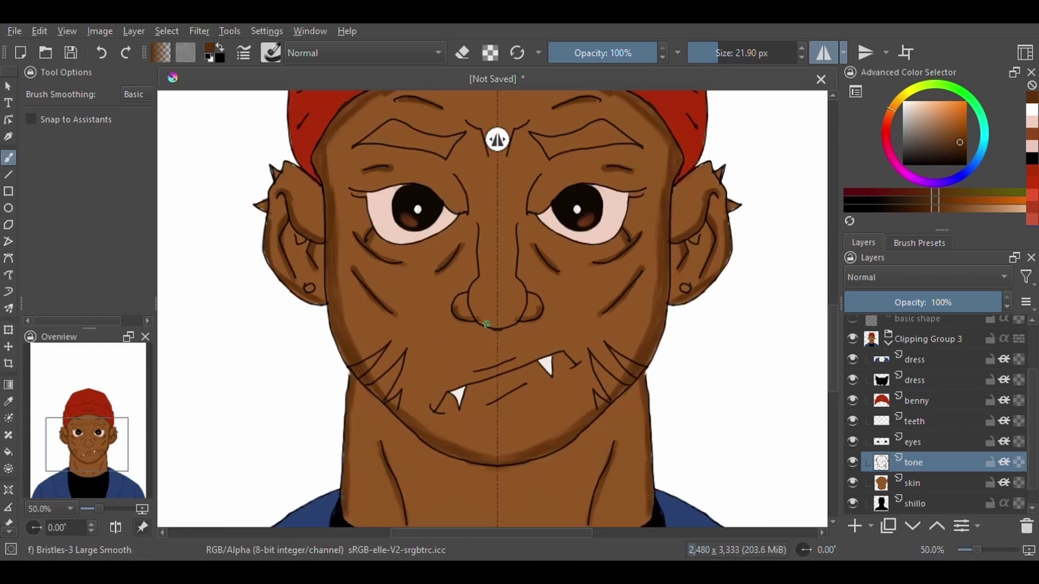
pyautogui.moveTo(446, 194); pyautogui.dragTo(423, 174)
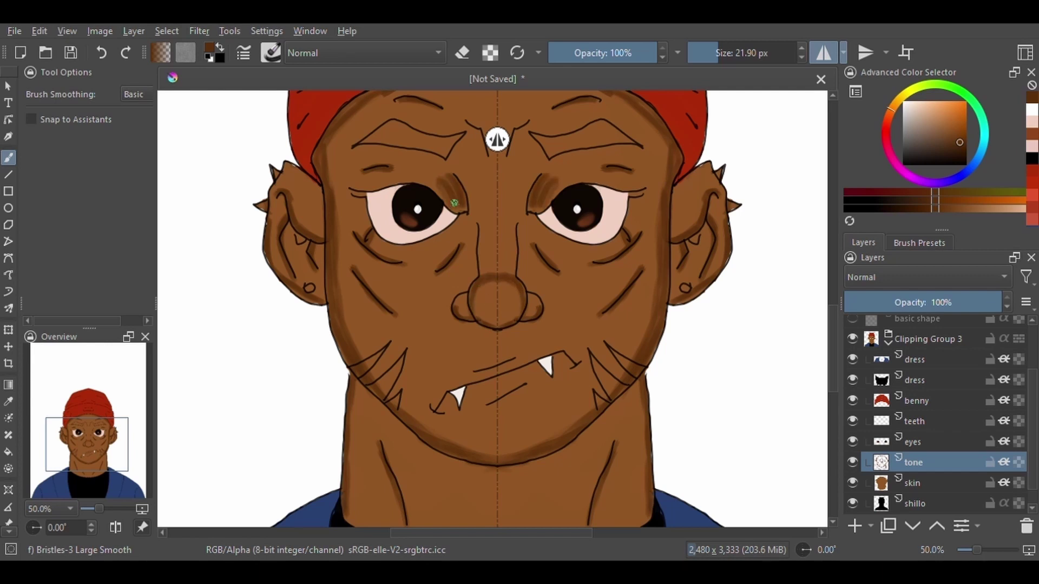
pyautogui.moveTo(414, 249); pyautogui.dragTo(400, 246)
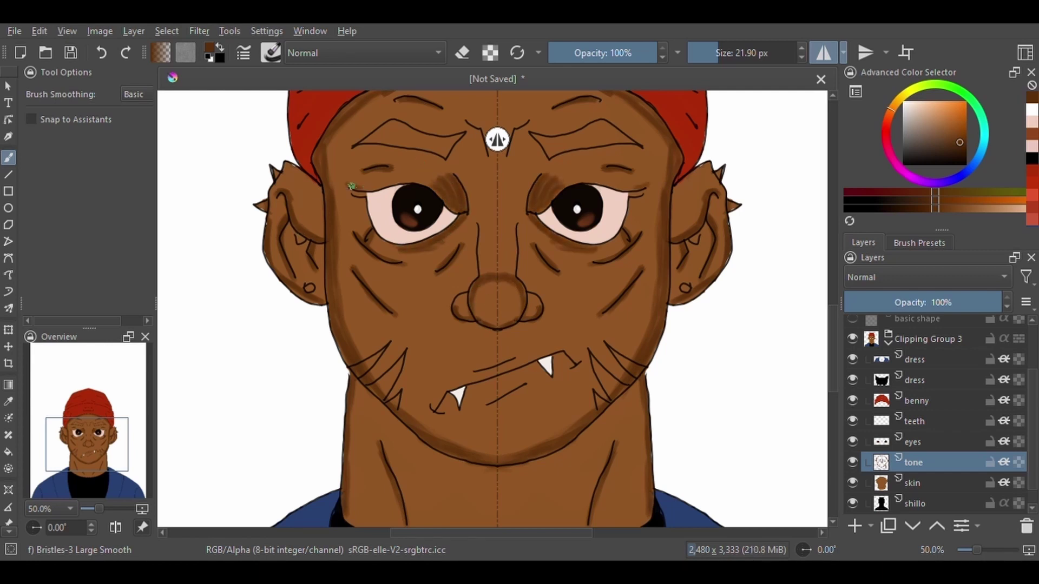
pyautogui.moveTo(353, 185); pyautogui.dragTo(368, 196)
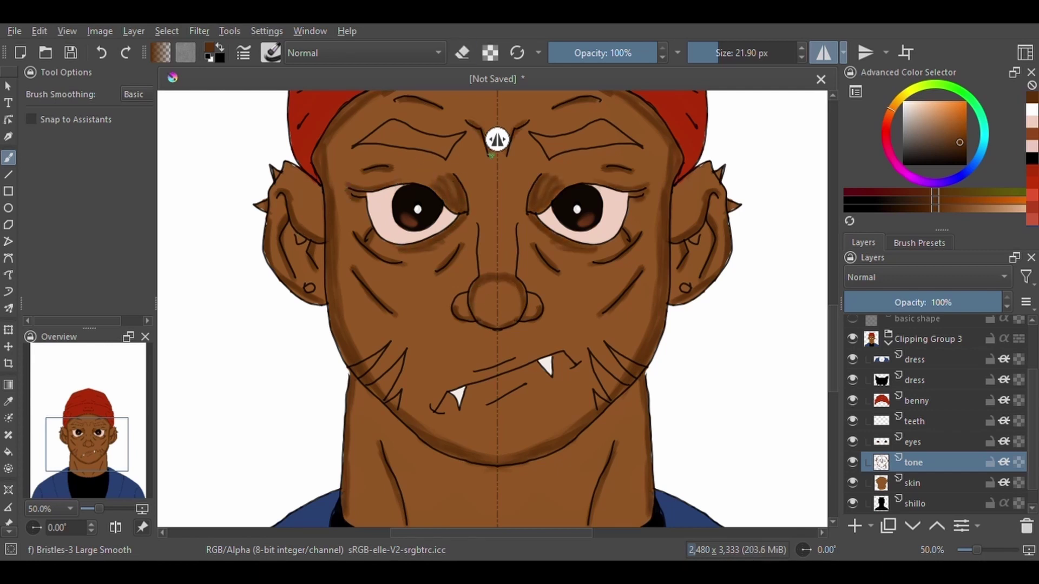
pyautogui.moveTo(357, 352); pyautogui.dragTo(445, 444)
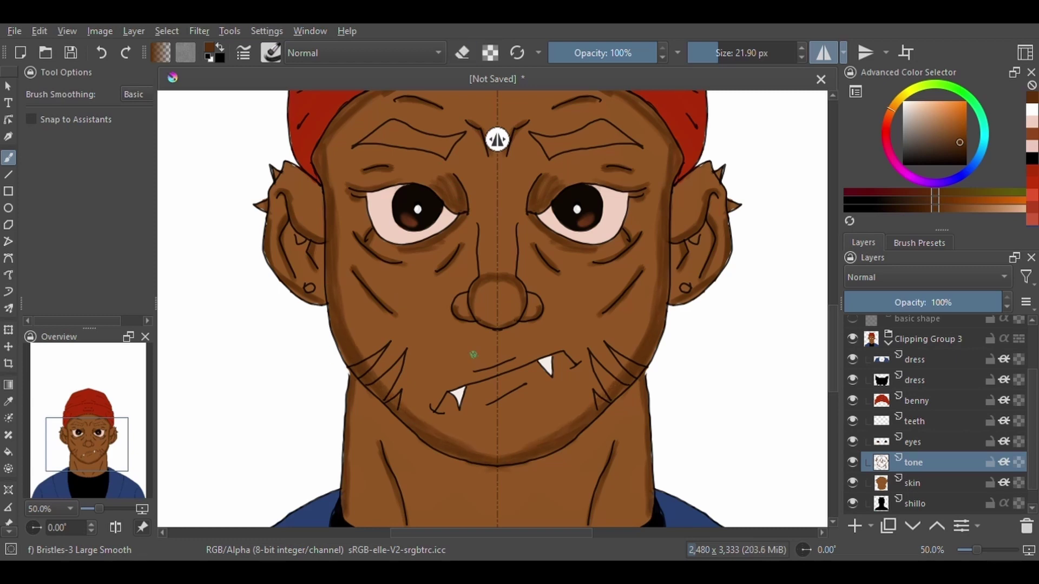
pyautogui.press('-')
pyautogui.press('+')
# Airbrush light peach highlights on ears, cheeks, nose, brows, jaw and chin
pyautogui.click(931, 109)
pyautogui.press('/')
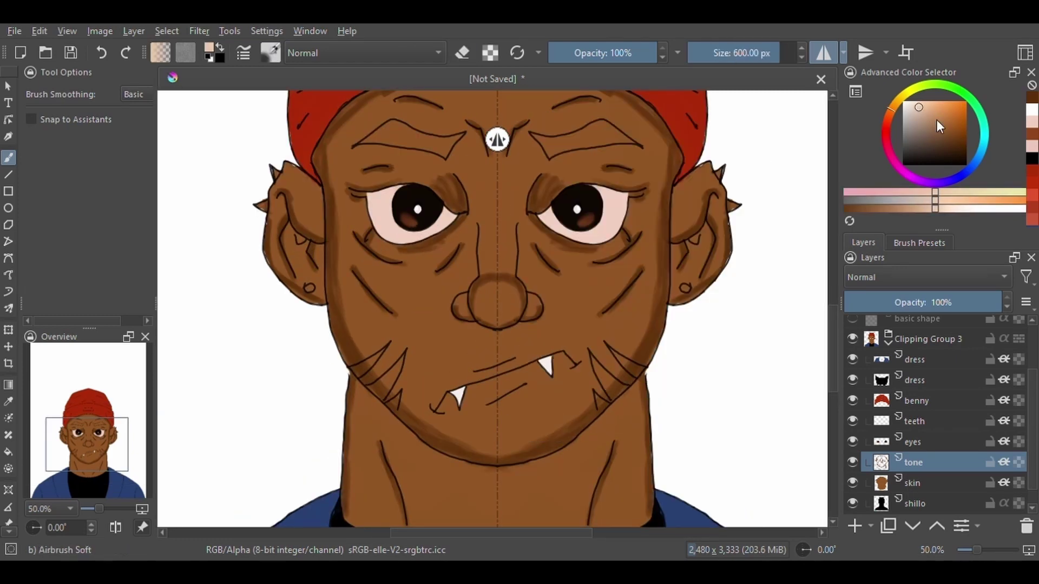
pyautogui.press('+')
pyautogui.press('-')
pyautogui.moveTo(304, 184); pyautogui.dragTo(308, 271)
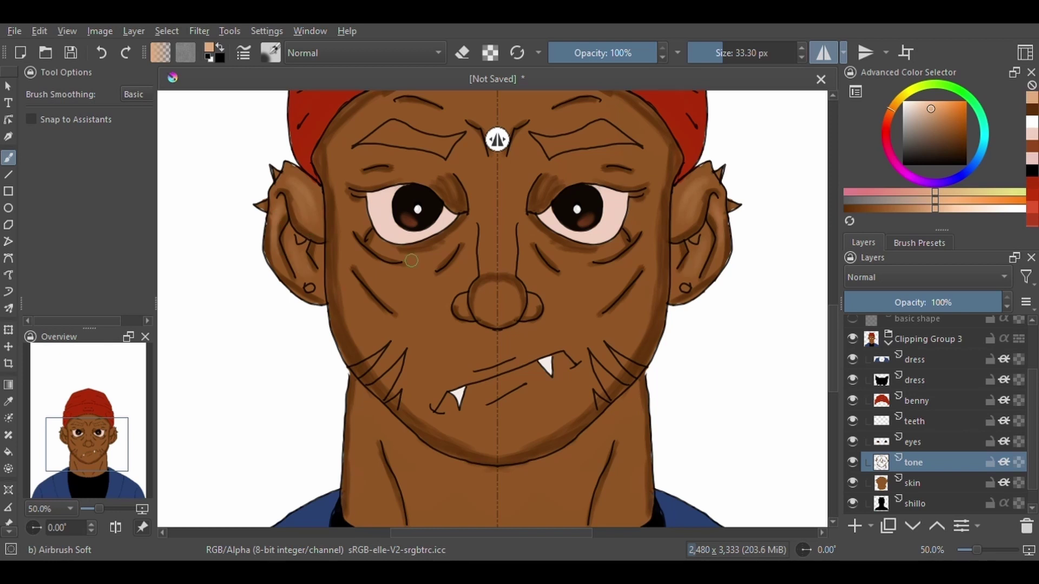
pyautogui.moveTo(385, 248)
pyautogui.mouseDown()
pyautogui.moveTo(471, 276)
pyautogui.moveTo(339, 323)
pyautogui.moveTo(359, 379)
pyautogui.mouseUp()
pyautogui.moveTo(374, 180); pyautogui.dragTo(404, 184)
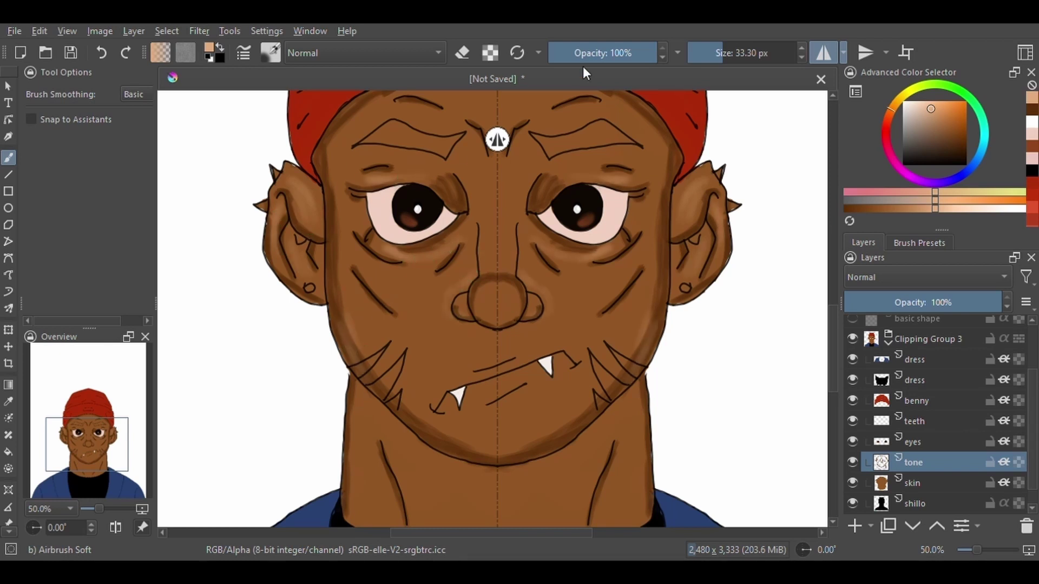
pyautogui.moveTo(455, 441); pyautogui.dragTo(510, 462)
# Shade brown around both eyes with a darker orange bristle brush
pyautogui.press('m')
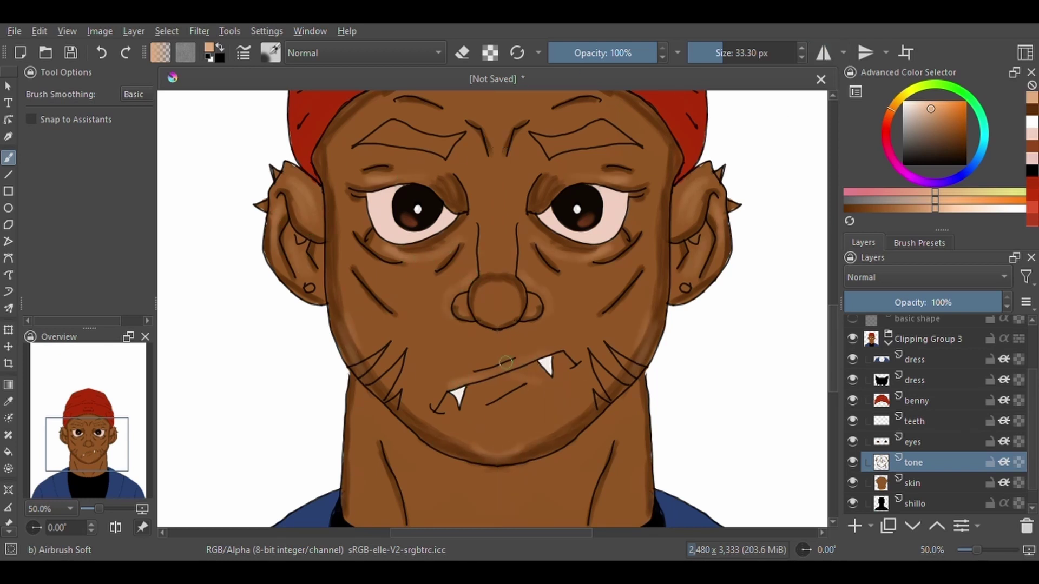
pyautogui.rightClick(567, 252)
pyautogui.click(541, 179)
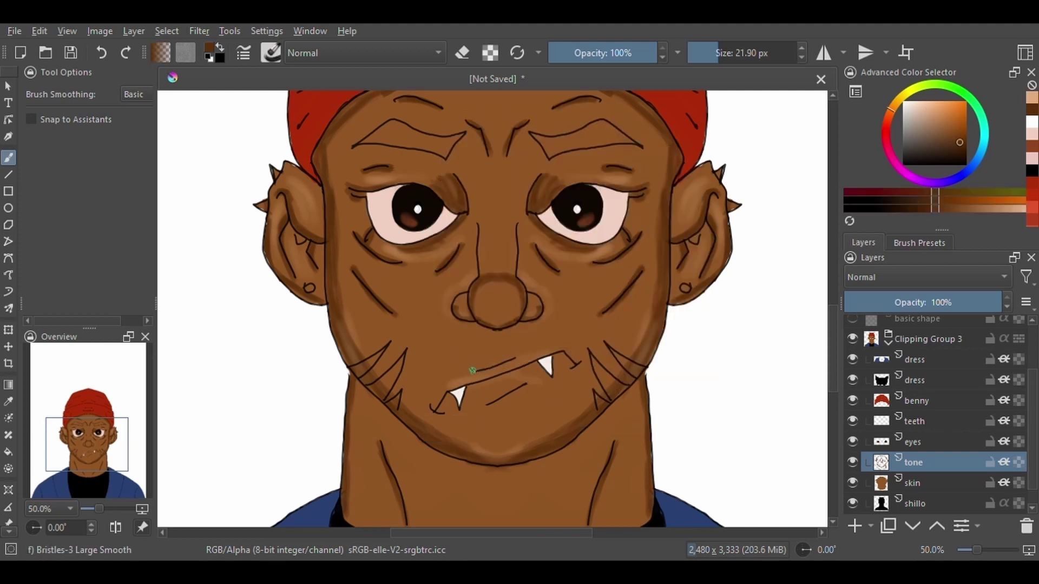
pyautogui.press('m')
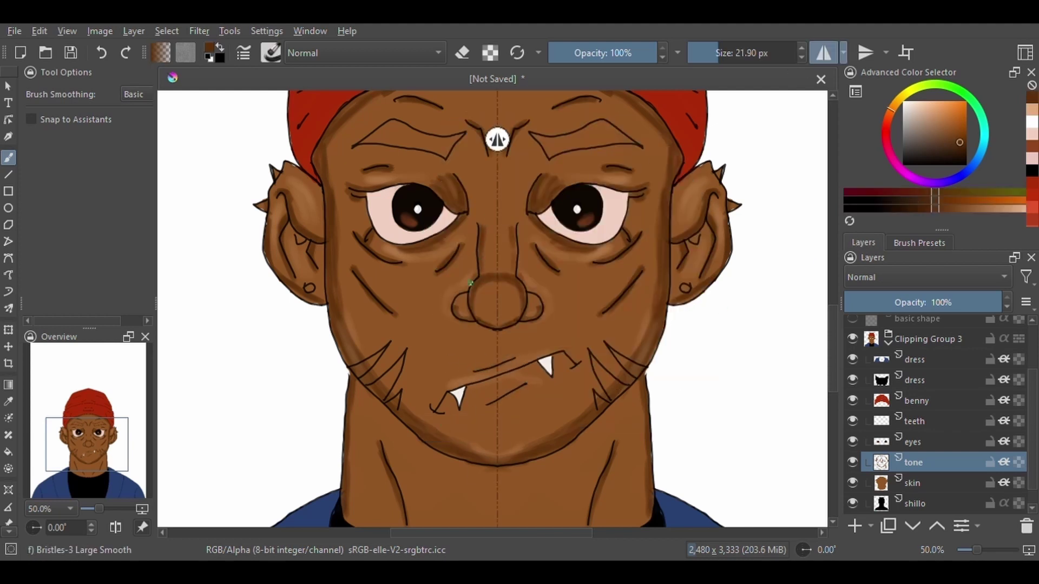
pyautogui.moveTo(466, 215)
pyautogui.mouseDown()
pyautogui.moveTo(412, 185)
pyautogui.moveTo(482, 157)
pyautogui.mouseUp()
# Centre the symmetry axis on the face and paint light highlights on both cheeks
pyautogui.click(1031, 113)
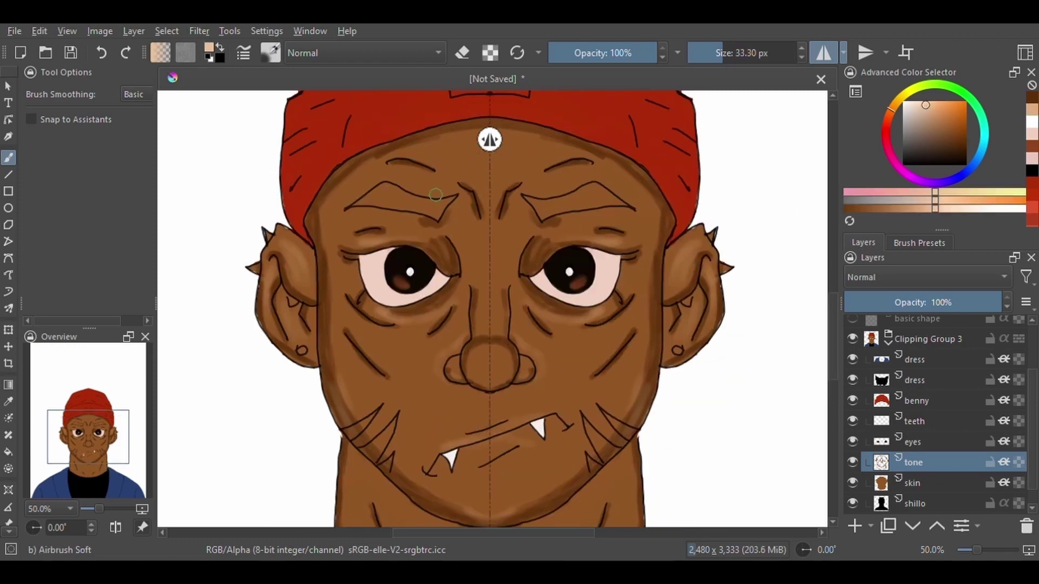
pyautogui.scroll(2, 490, 152)
pyautogui.moveTo(465, 141); pyautogui.dragTo(490, 139)
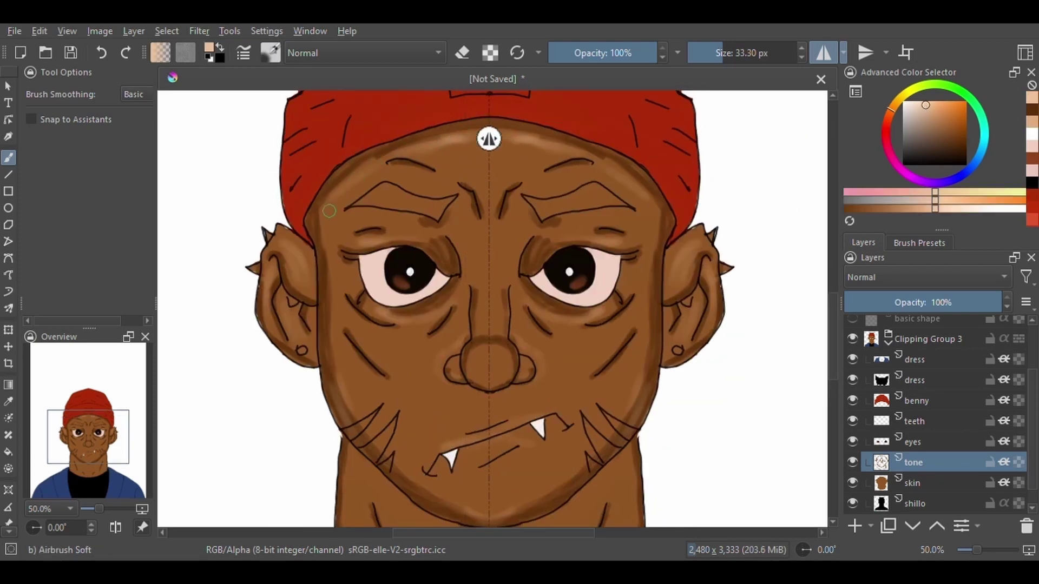
pyautogui.moveTo(329, 216); pyautogui.dragTo(326, 312)
pyautogui.rightClick(654, 252)
pyautogui.click(653, 163)
pyautogui.moveTo(374, 393); pyautogui.dragTo(357, 380)
# Add light highlights on the forehead, nose bridge, cheeks and chin
pyautogui.moveTo(410, 402); pyautogui.dragTo(421, 409)
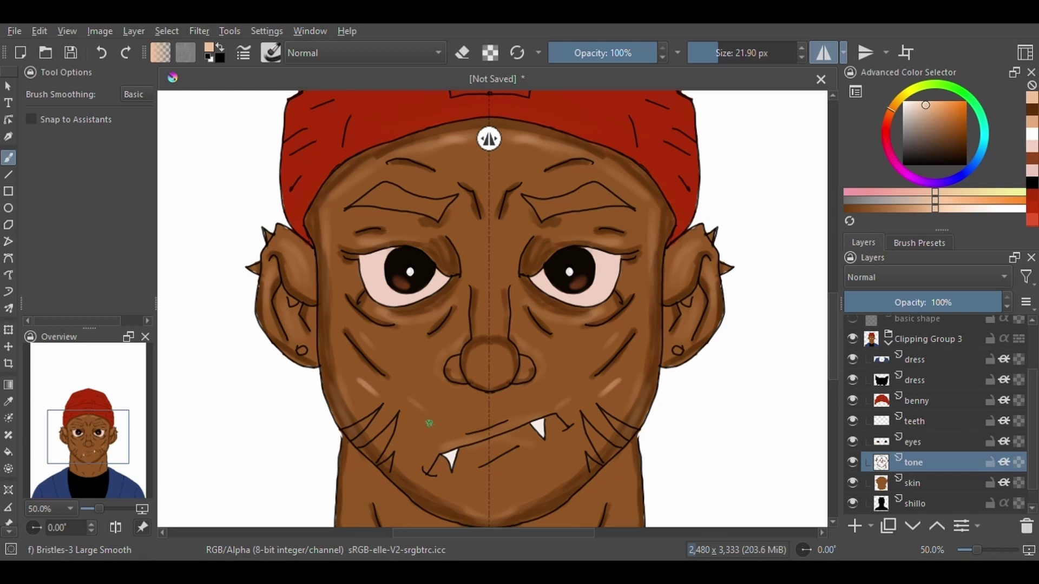
pyautogui.moveTo(406, 184); pyautogui.dragTo(430, 175)
pyautogui.moveTo(466, 237); pyautogui.dragTo(468, 260)
pyautogui.moveTo(390, 361); pyautogui.dragTo(406, 352)
pyautogui.moveTo(411, 446); pyautogui.dragTo(404, 466)
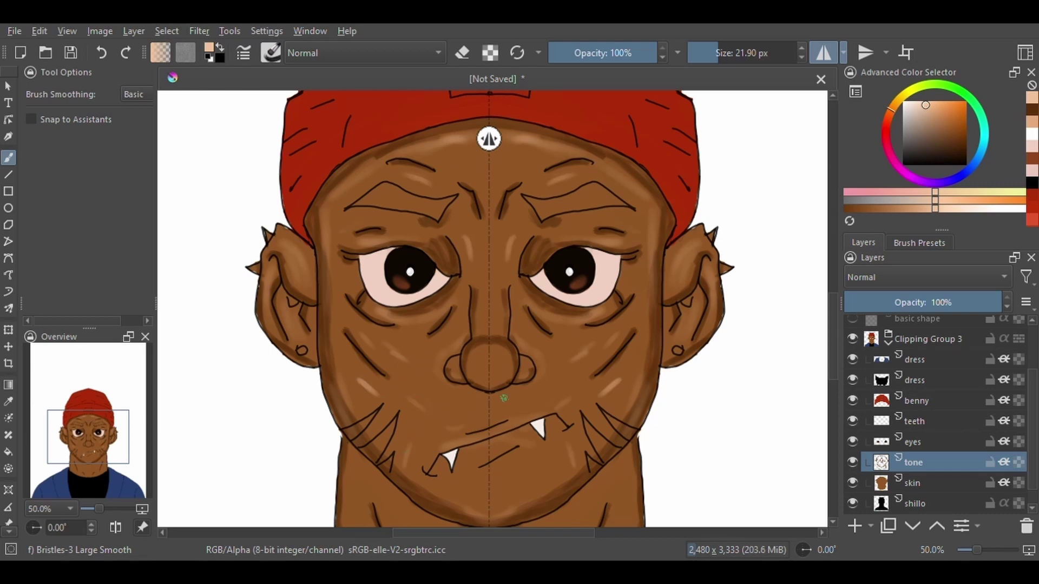
pyautogui.rightClick(592, 321)
pyautogui.click(533, 227)
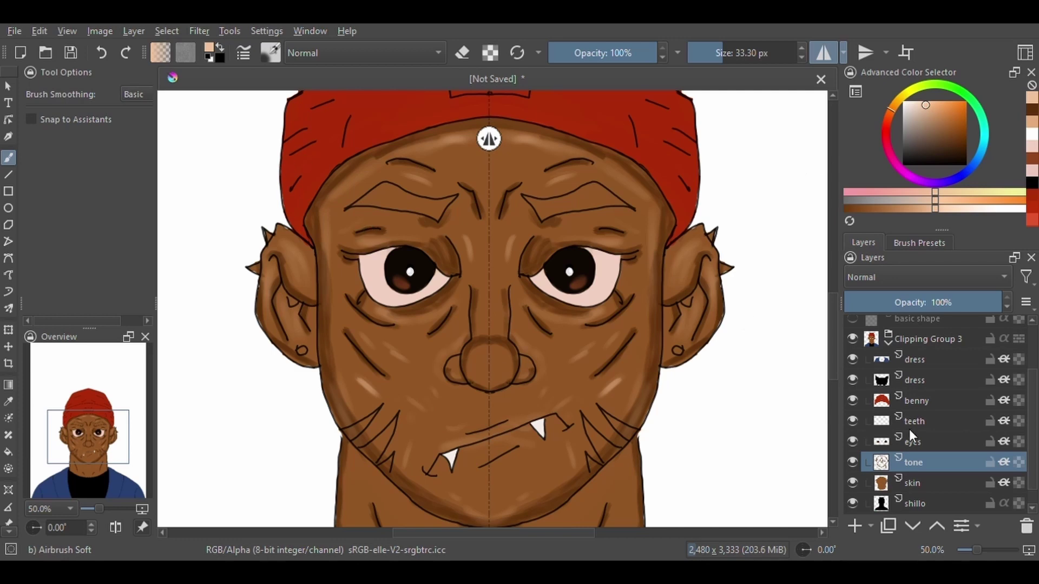
# On the skin layer, paint black Basic-5 Size strokes along both cheeks and jaw lines
pyautogui.click(923, 441)
pyautogui.click(913, 483)
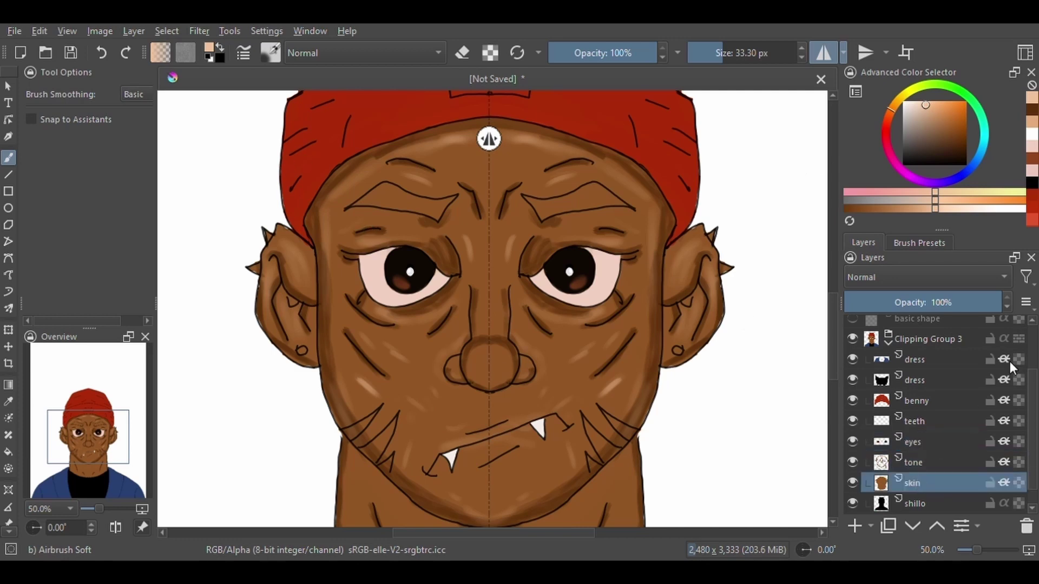
pyautogui.press('d')
pyautogui.rightClick(373, 322)
pyautogui.click(314, 227)
pyautogui.press('e')
pyautogui.moveTo(359, 432); pyautogui.dragTo(377, 411)
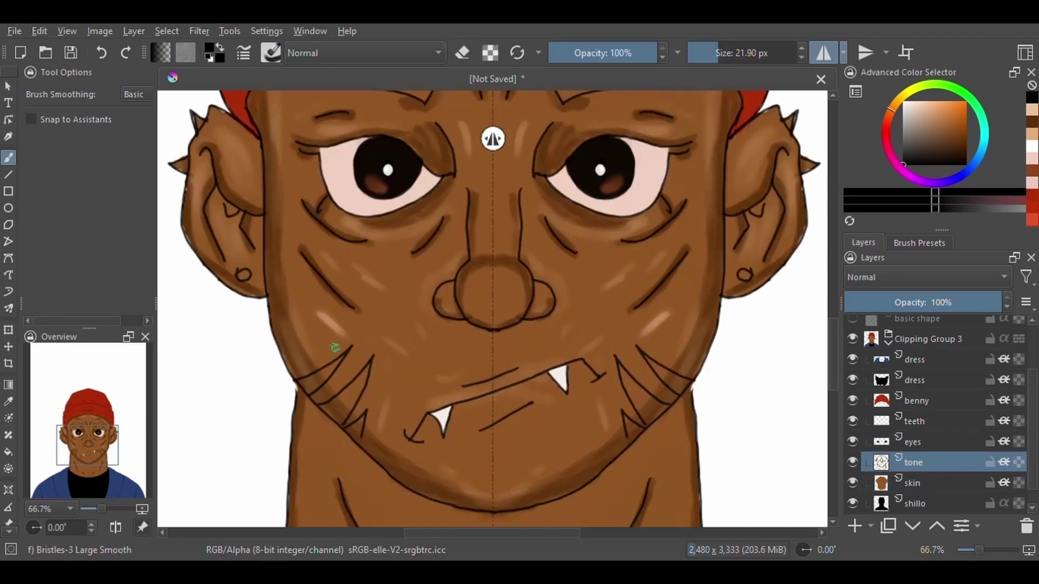
pyautogui.moveTo(336, 348)
pyautogui.mouseDown()
pyautogui.moveTo(315, 372)
pyautogui.moveTo(354, 391)
pyautogui.moveTo(335, 420)
pyautogui.mouseUp()
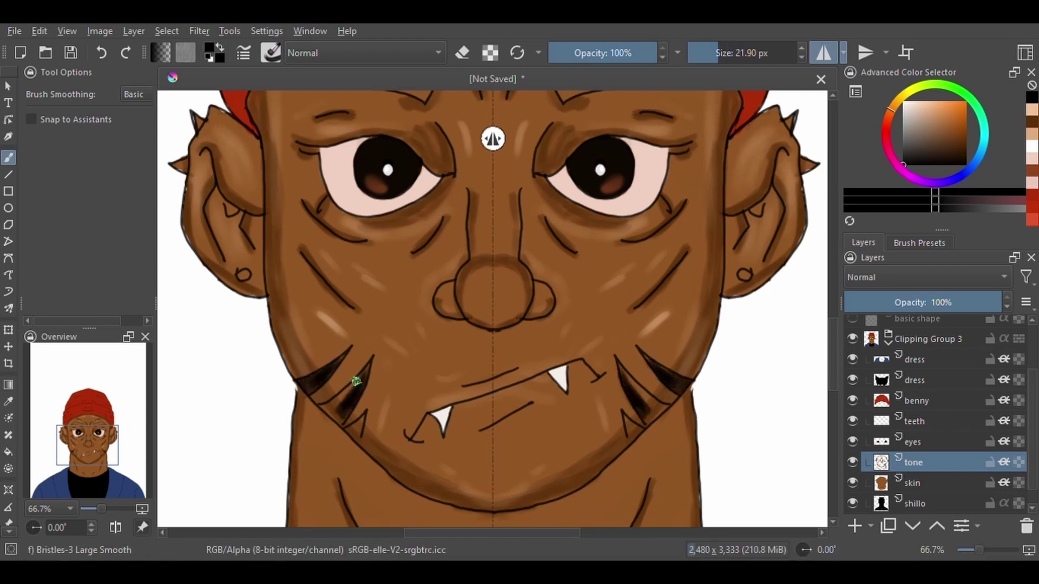
pyautogui.moveTo(363, 374)
pyautogui.mouseDown()
pyautogui.moveTo(331, 423)
pyautogui.moveTo(365, 376)
pyautogui.mouseUp()
pyautogui.moveTo(366, 415); pyautogui.dragTo(360, 443)
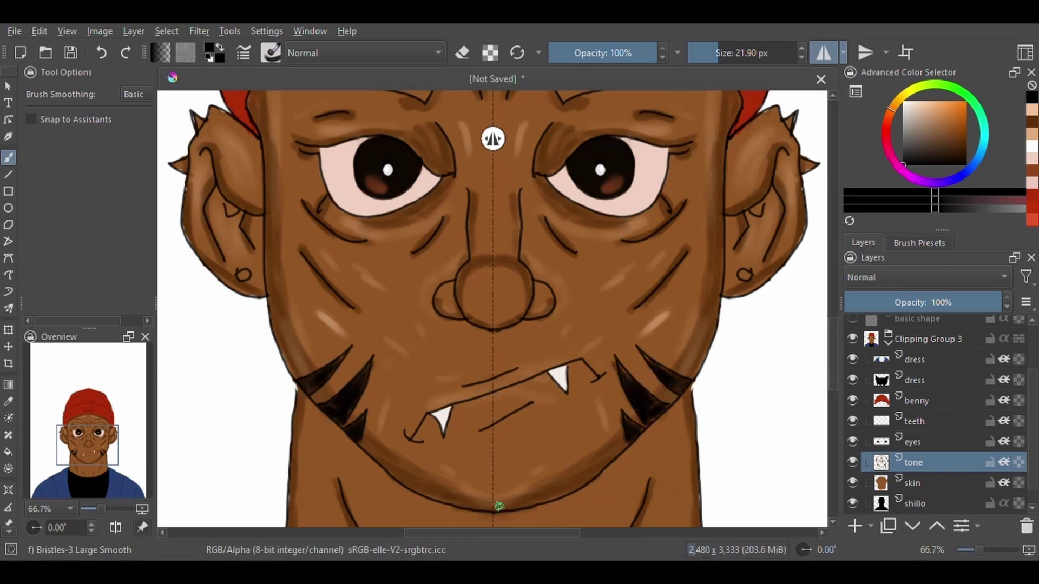
pyautogui.press('-')
pyautogui.press('-')
pyautogui.click(920, 441)
# Paint thick dark eyebrows above both eyes with the Basic-5 Size brush
pyautogui.press('+')
pyautogui.rightClick(447, 274)
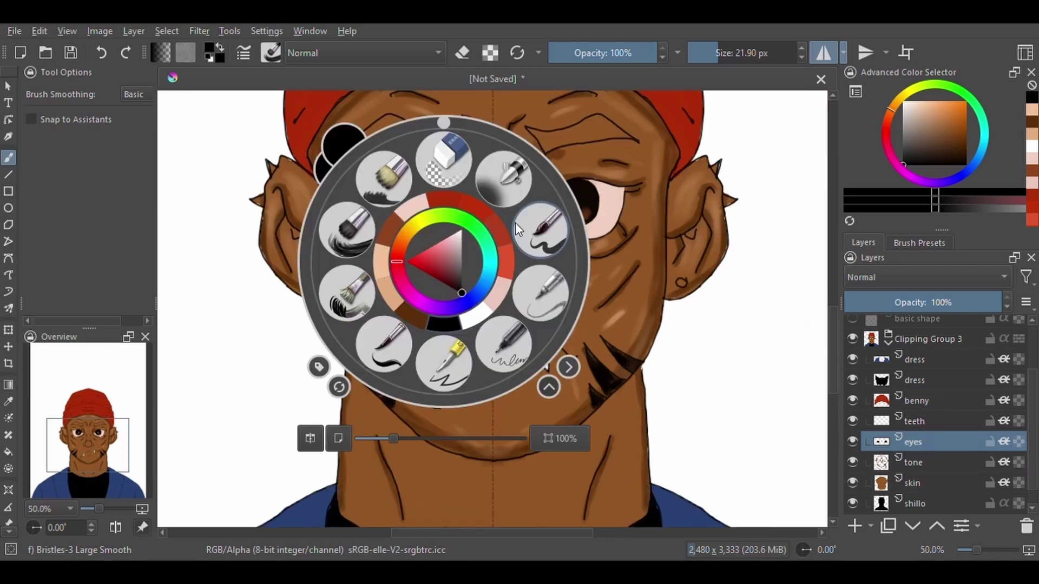
pyautogui.click(408, 217)
pyautogui.press('e')
pyautogui.press('e')
pyautogui.press('+')
pyautogui.moveTo(467, 264); pyautogui.dragTo(421, 295)
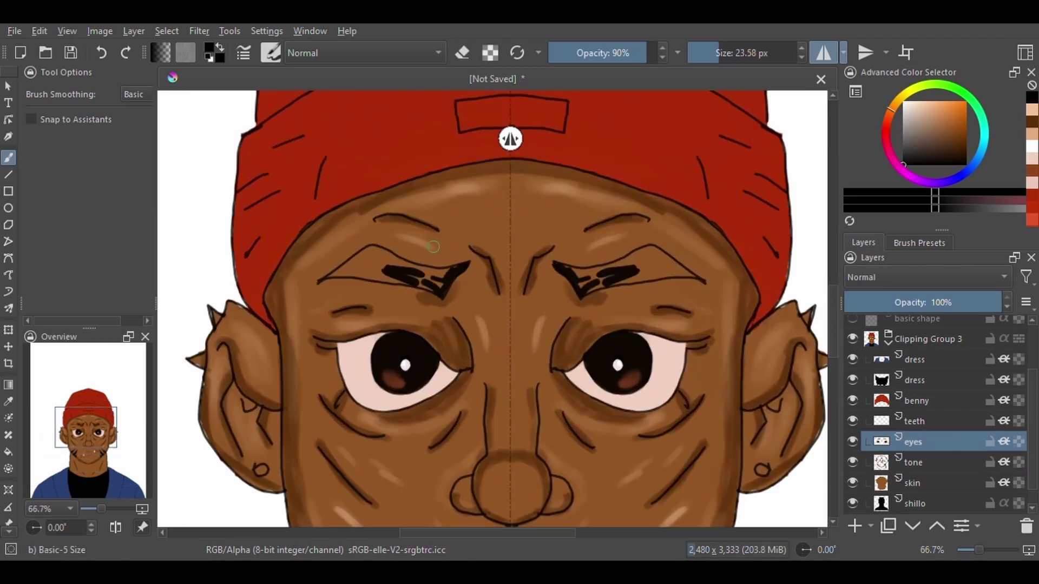
pyautogui.moveTo(379, 258)
pyautogui.mouseDown()
pyautogui.moveTo(457, 271)
pyautogui.moveTo(357, 254)
pyautogui.moveTo(395, 256)
pyautogui.moveTo(357, 276)
pyautogui.moveTo(325, 276)
pyautogui.moveTo(439, 301)
pyautogui.moveTo(437, 260)
pyautogui.moveTo(368, 268)
pyautogui.mouseUp()
# Tidy the brow edges and fill light gaps in both eyebrows
pyautogui.press('e')
pyautogui.press('e')
pyautogui.moveTo(436, 291)
pyautogui.mouseDown()
pyautogui.moveTo(371, 274)
pyautogui.moveTo(434, 283)
pyautogui.mouseUp()
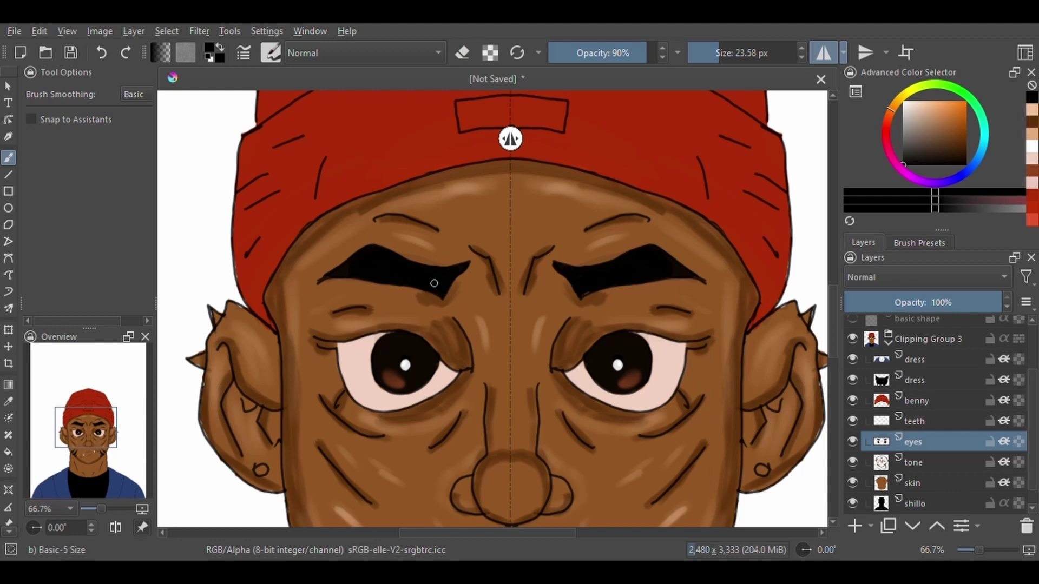
pyautogui.scroll(-2, 443, 223)
pyautogui.press('e')
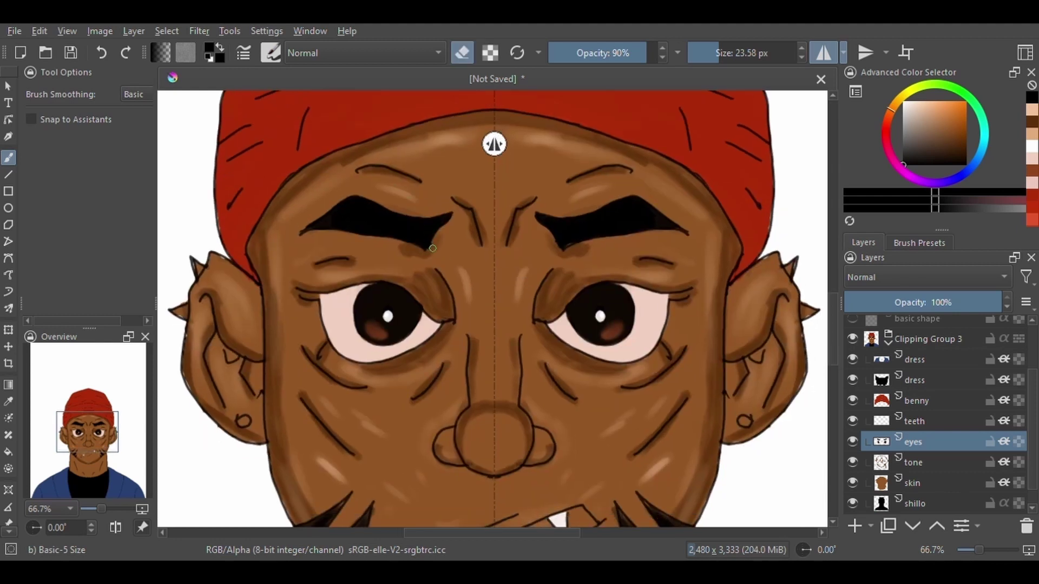
pyautogui.press('e')
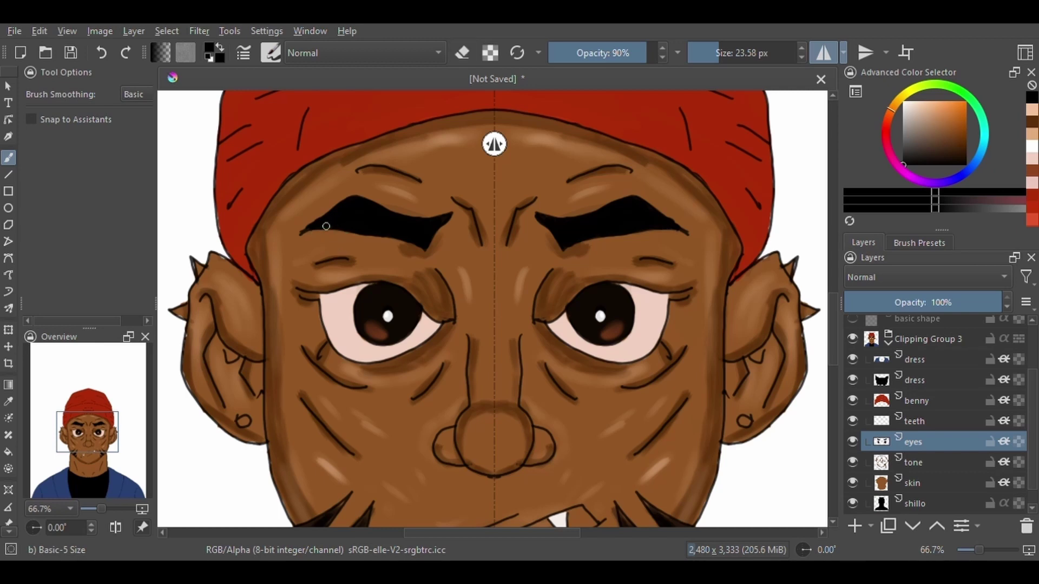
# Try grey eyebrow highlights with a full-opacity bristle brush, then undo them
pyautogui.rightClick(653, 322)
pyautogui.click(573, 305)
pyautogui.click(906, 150)
pyautogui.moveTo(327, 223); pyautogui.dragTo(419, 225)
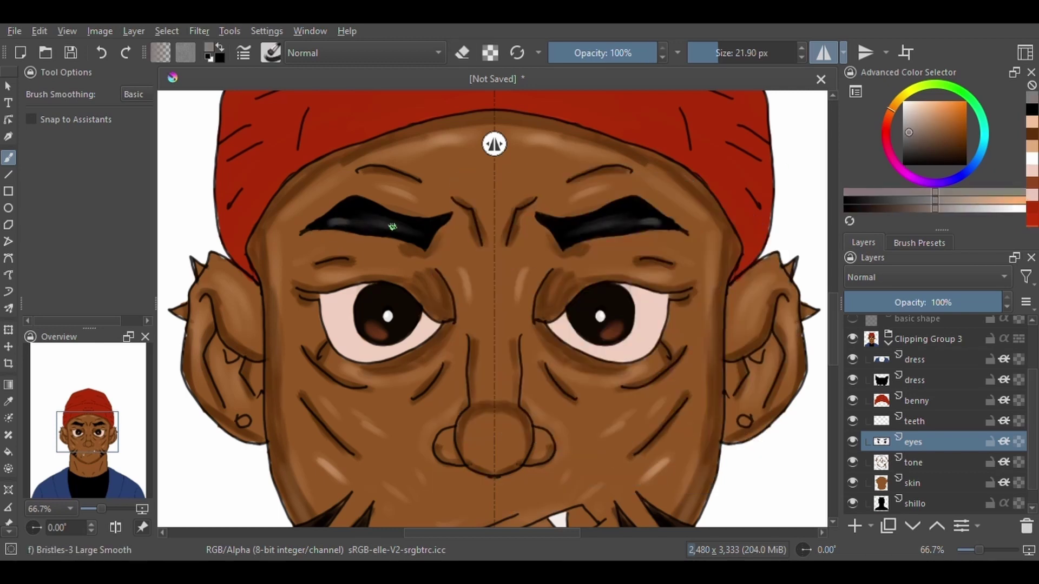
pyautogui.keyDown('ctrl'); pyautogui.click(573, 252); pyautogui.keyUp('ctrl')
pyautogui.hotkey('ctrl', 'z')
pyautogui.hotkey('ctrl', 'z')
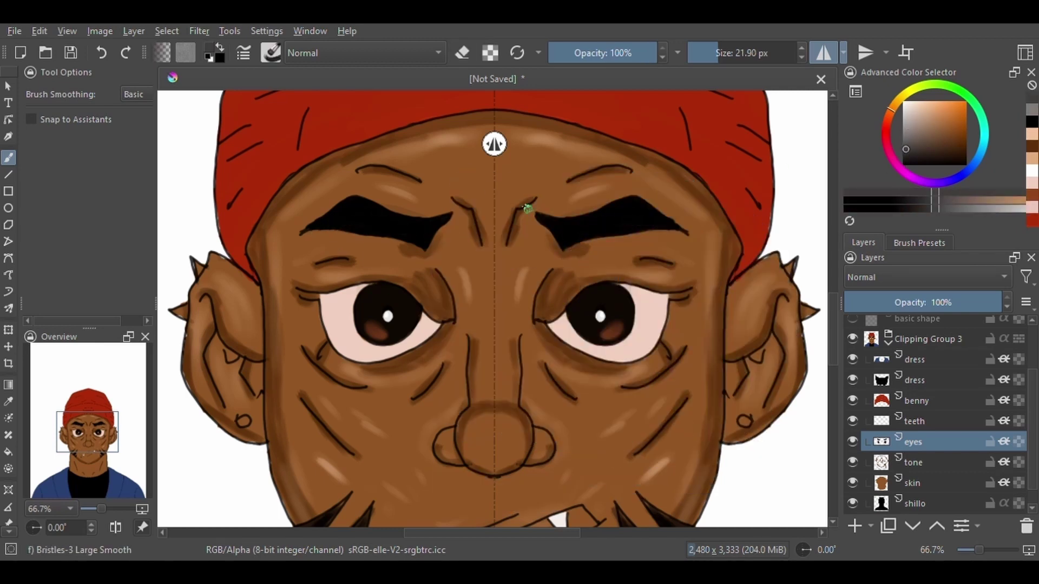
# Choose the Bristles-5 Flat brush and insert a new layer above eyes
pyautogui.rightClick(536, 252)
pyautogui.click(444, 233)
pyautogui.press('-')
pyautogui.press('-')
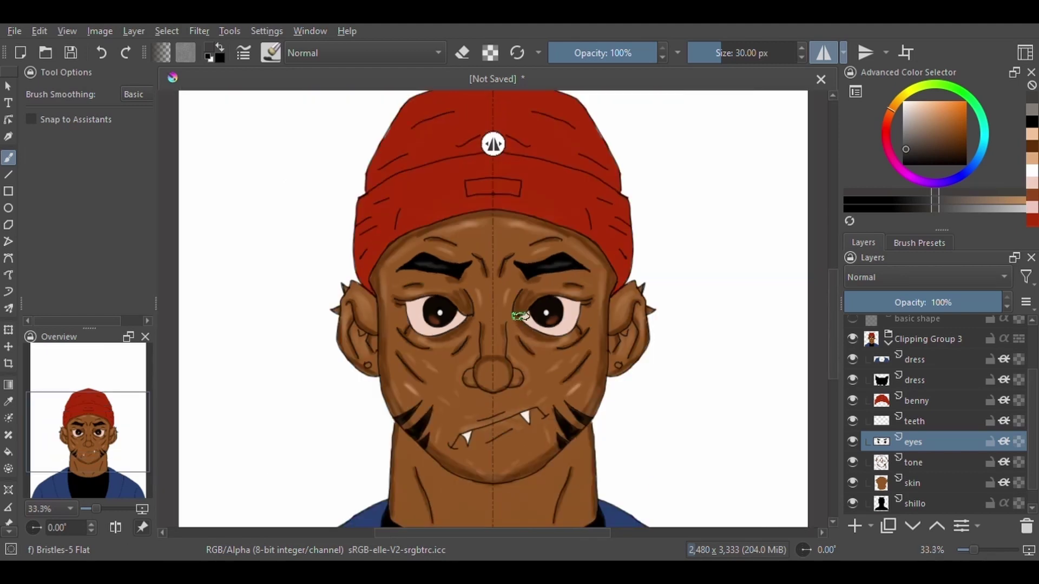
pyautogui.press('+')
pyautogui.press('Insert')
pyautogui.press('F2')
# Name the layer 'lips' and brush a faint reddish-brown stroke along the upper lip
pyautogui.write('lips')
pyautogui.press('Return')
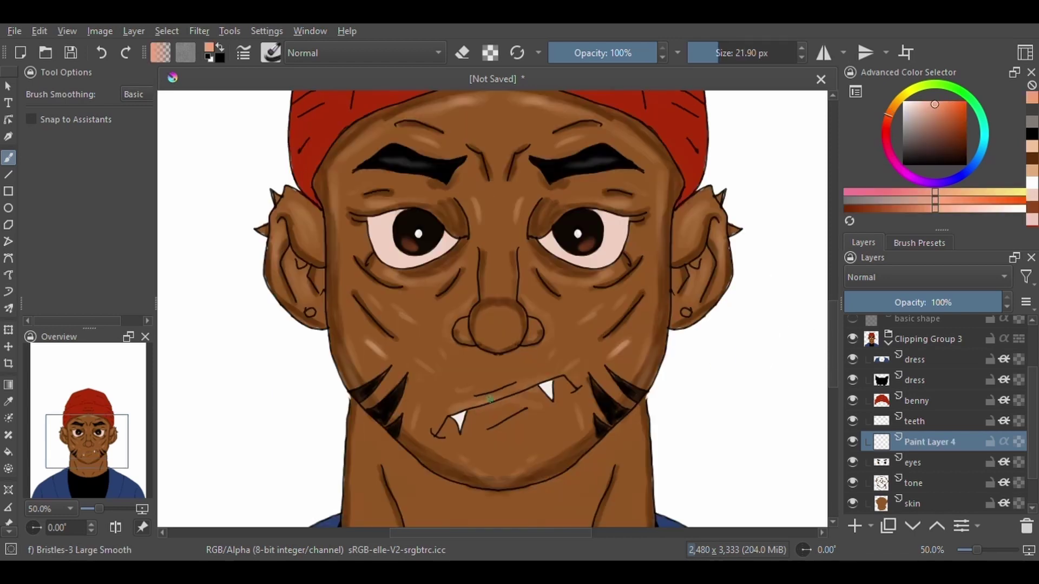
pyautogui.moveTo(490, 400)
pyautogui.mouseDown()
pyautogui.moveTo(543, 380)
pyautogui.moveTo(457, 409)
pyautogui.moveTo(541, 382)
pyautogui.moveTo(549, 390)
pyautogui.moveTo(449, 412)
pyautogui.mouseUp()
pyautogui.click(962, 133)
pyautogui.keyDown('ctrl'); pyautogui.click(480, 409); pyautogui.keyUp('ctrl')
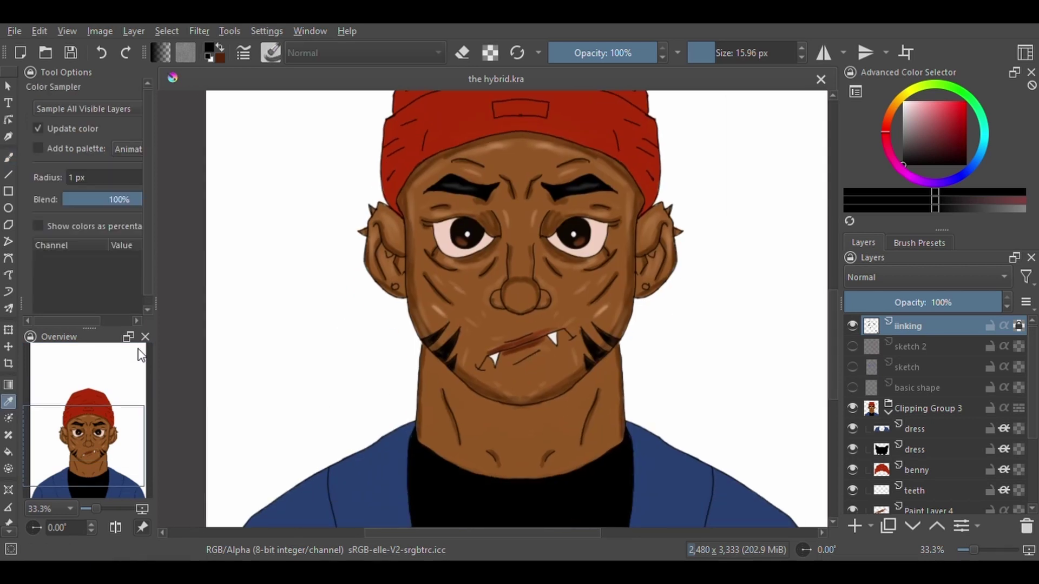
# Sample skin brown from the face and dab a small stroke at the mouth corner on the tone layer
pyautogui.click(423, 273)
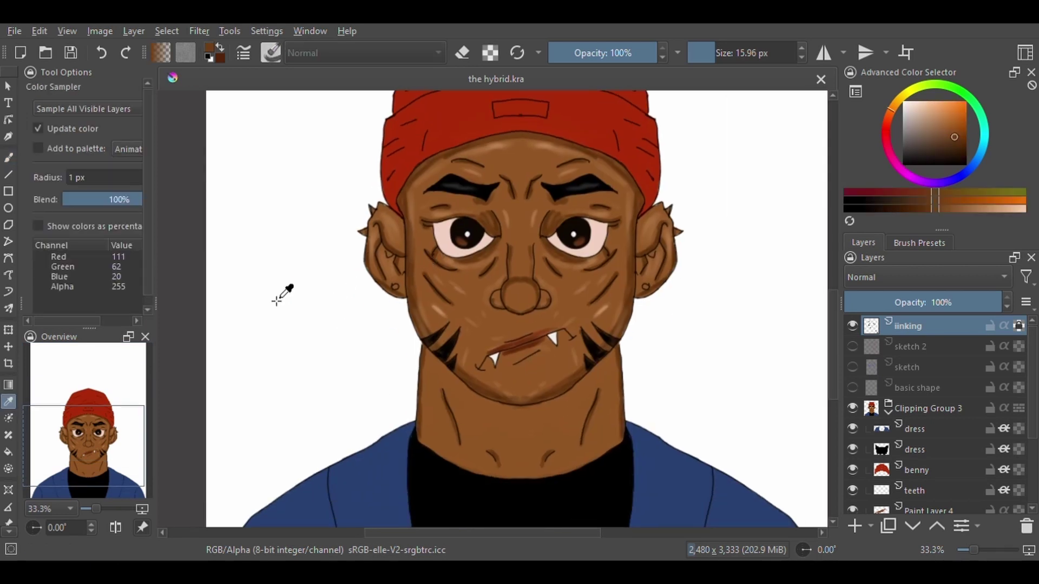
pyautogui.press('b')
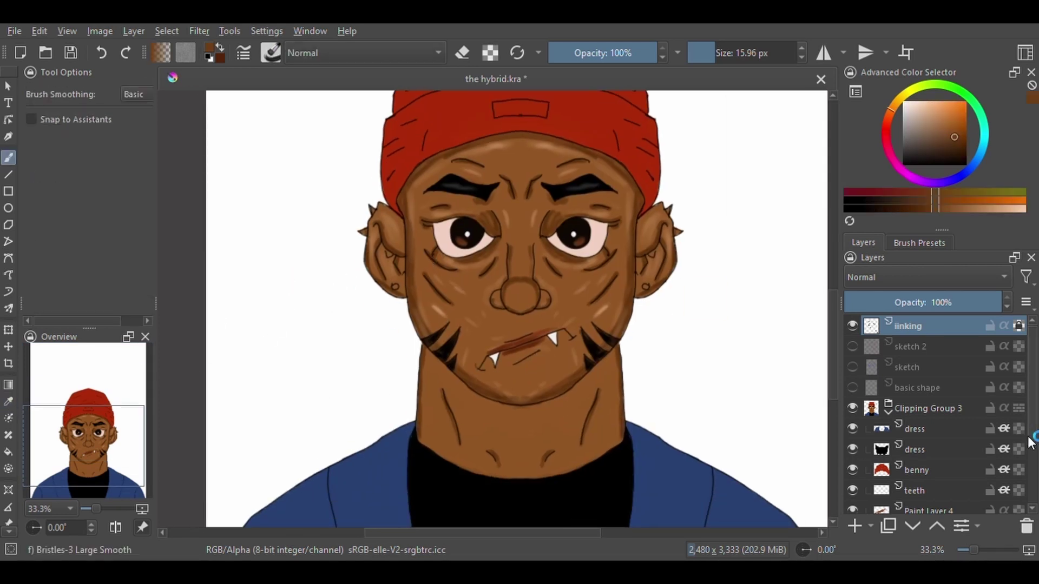
pyautogui.scroll(-3, 1029, 441)
pyautogui.click(860, 465)
pyautogui.moveTo(476, 368); pyautogui.dragTo(487, 355)
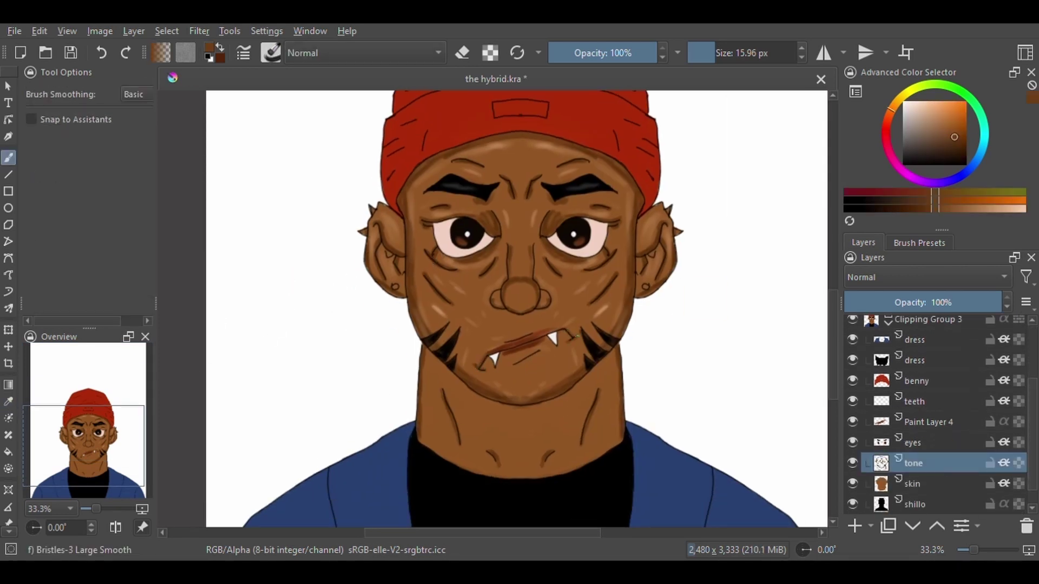
# Select the teeth layer and insert a new layer for pale highlights
pyautogui.press('+')
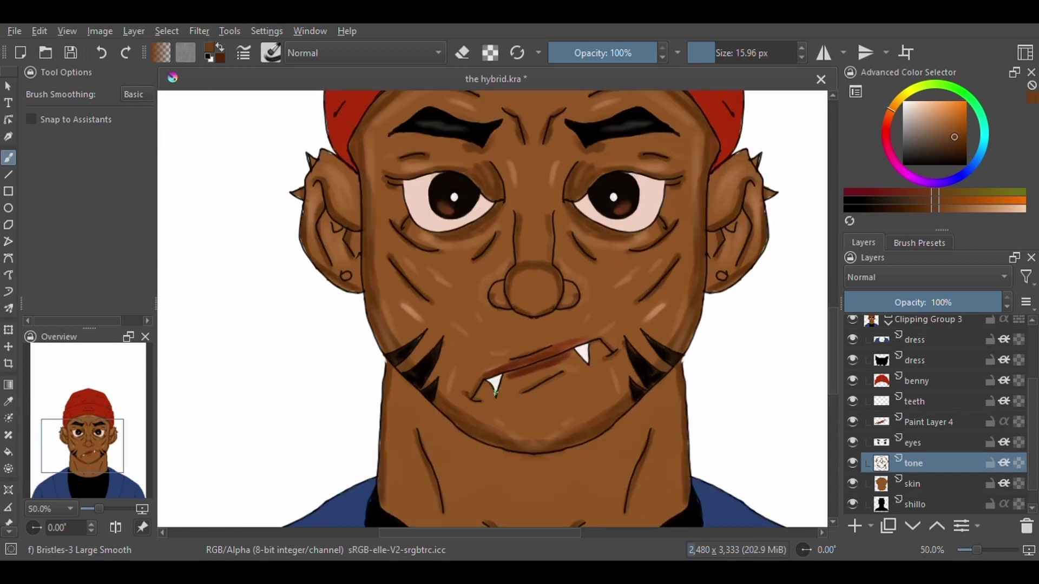
pyautogui.click(923, 405)
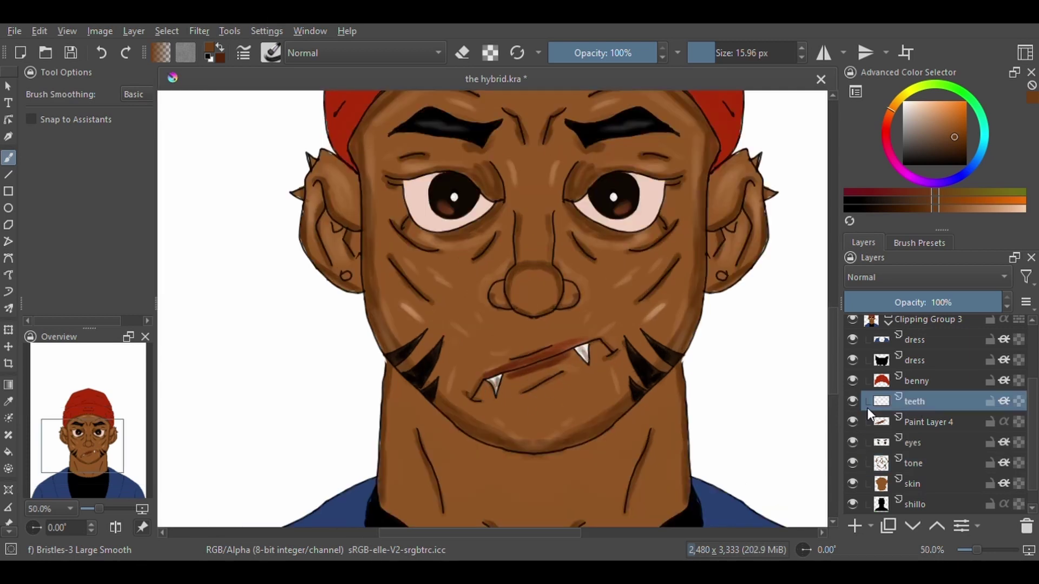
pyautogui.press('-')
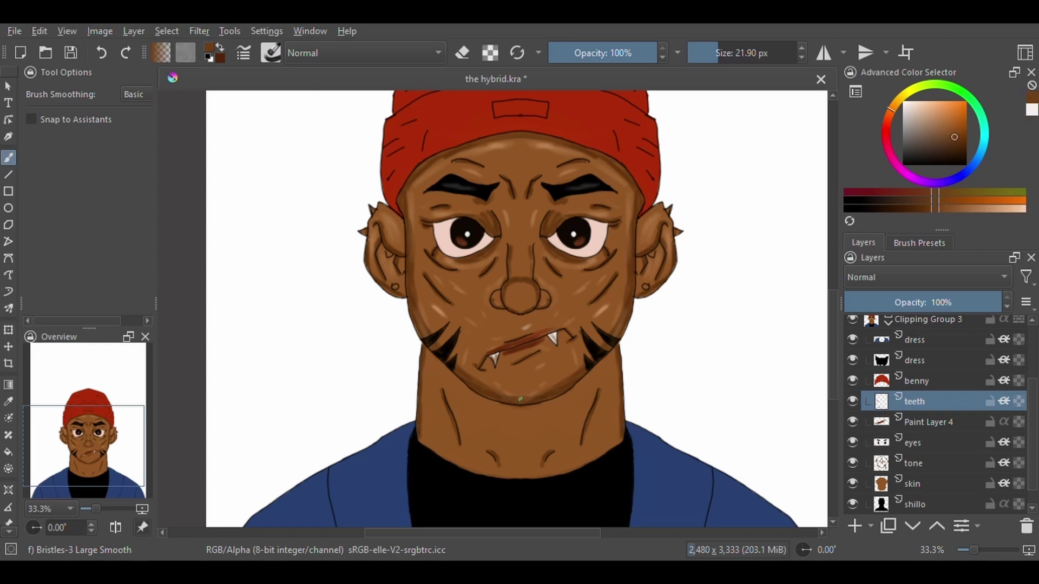
pyautogui.press('Insert')
# Name the new layer 'light' and paint mirrored white highlights along both face edges
pyautogui.doubleClick(914, 441)
pyautogui.write('light')
pyautogui.press('Return')
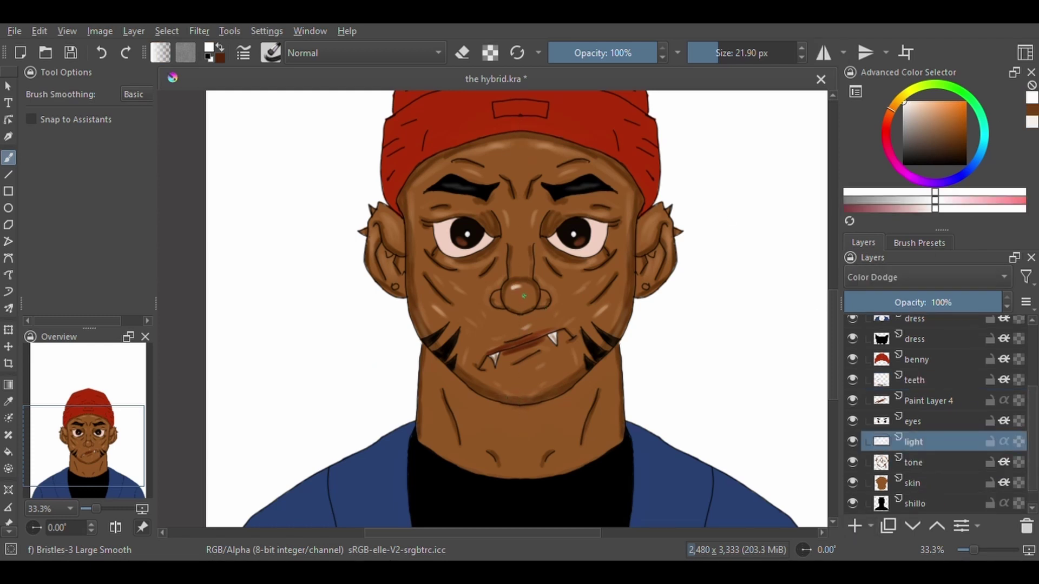
pyautogui.press('m')
pyautogui.moveTo(401, 199)
pyautogui.mouseDown()
pyautogui.moveTo(428, 347)
pyautogui.moveTo(513, 403)
pyautogui.mouseUp()
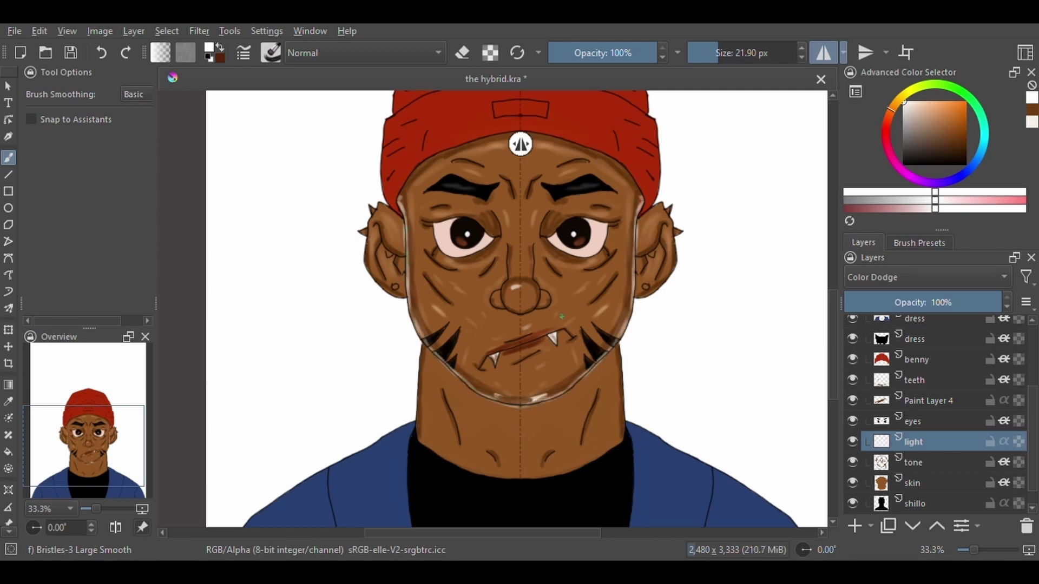
# Erase a stray mark on the light layer and add white highlights inside both ears
pyautogui.press('pageup')
pyautogui.scroll(2, 1035, 397)
pyautogui.scroll(-1, 1035, 397)
pyautogui.click(920, 398)
pyautogui.press('e')
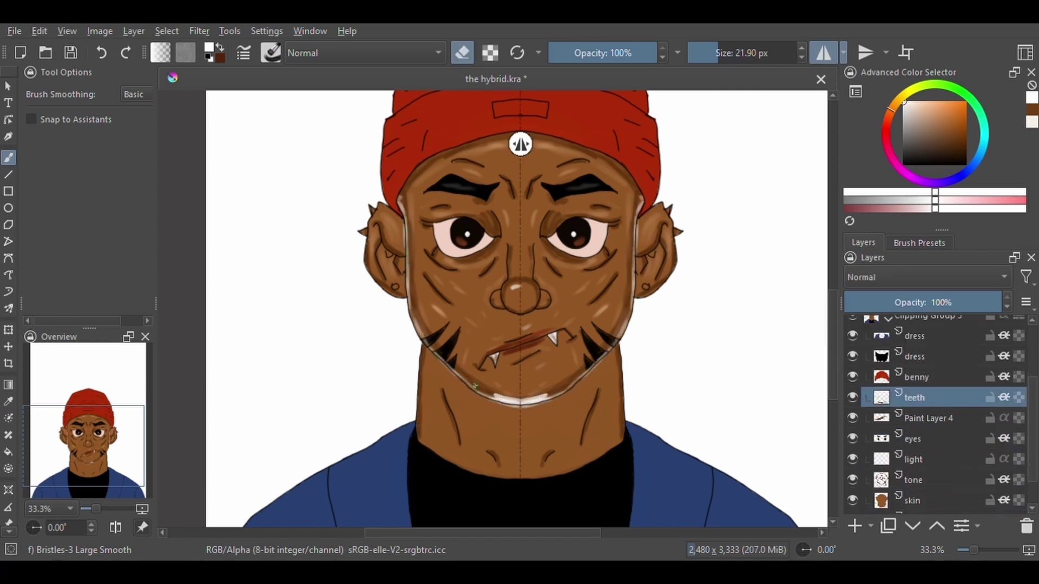
pyautogui.scroll(-2, 920, 422)
pyautogui.click(920, 422)
pyautogui.moveTo(489, 397); pyautogui.dragTo(521, 403)
pyautogui.press('e')
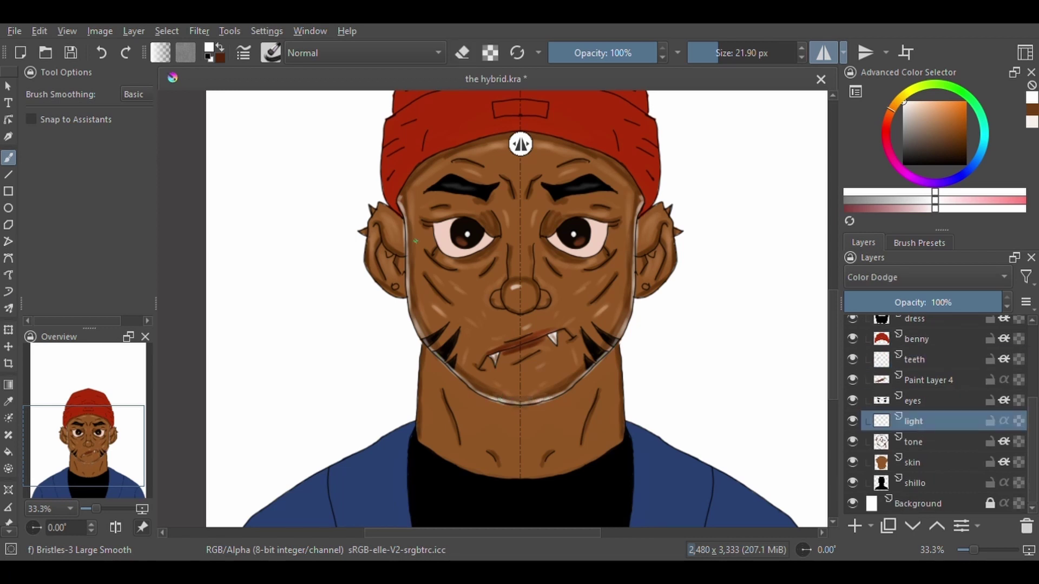
pyautogui.moveTo(370, 223); pyautogui.dragTo(401, 250)
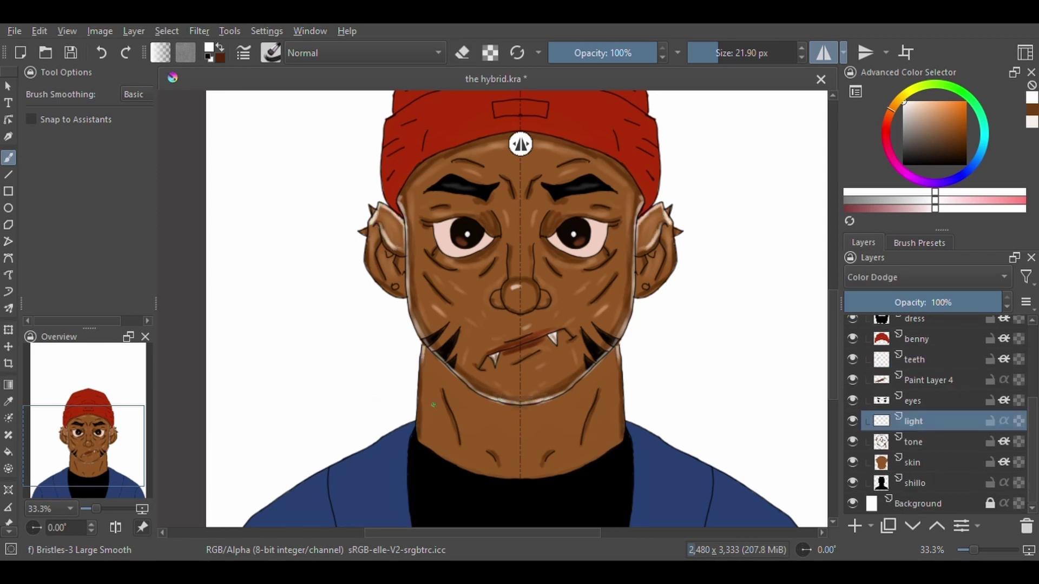
# Set the light layer to 74% opacity; highlight temples, cheeks, brows and nose sides; pick magenta
pyautogui.moveTo(948, 303); pyautogui.dragTo(961, 303)
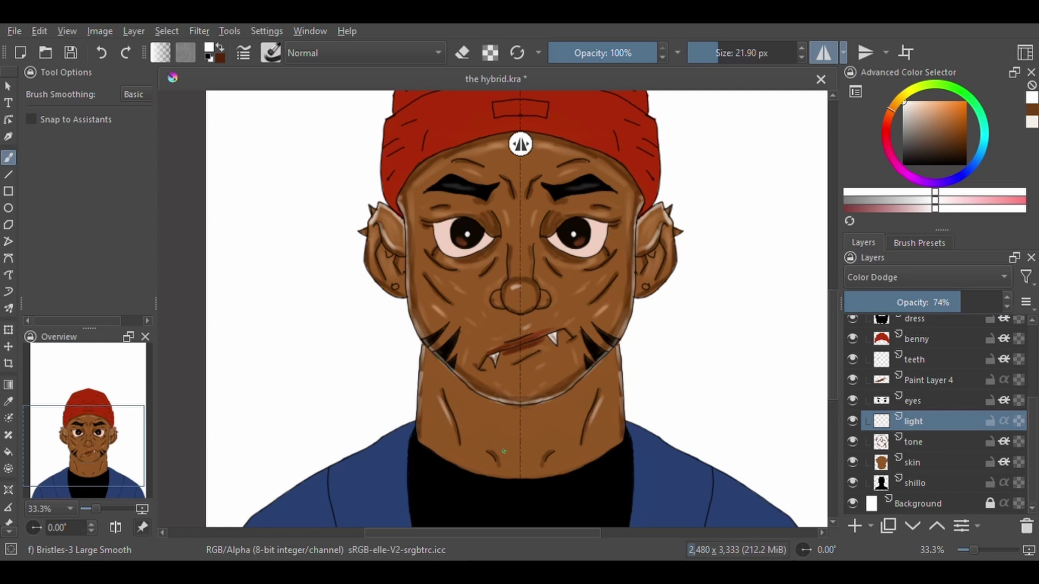
pyautogui.moveTo(414, 187)
pyautogui.mouseDown()
pyautogui.moveTo(373, 257)
pyautogui.moveTo(396, 276)
pyautogui.mouseUp()
pyautogui.moveTo(439, 215)
pyautogui.mouseDown()
pyautogui.moveTo(471, 212)
pyautogui.moveTo(448, 261)
pyautogui.mouseUp()
pyautogui.moveTo(508, 283); pyautogui.dragTo(505, 292)
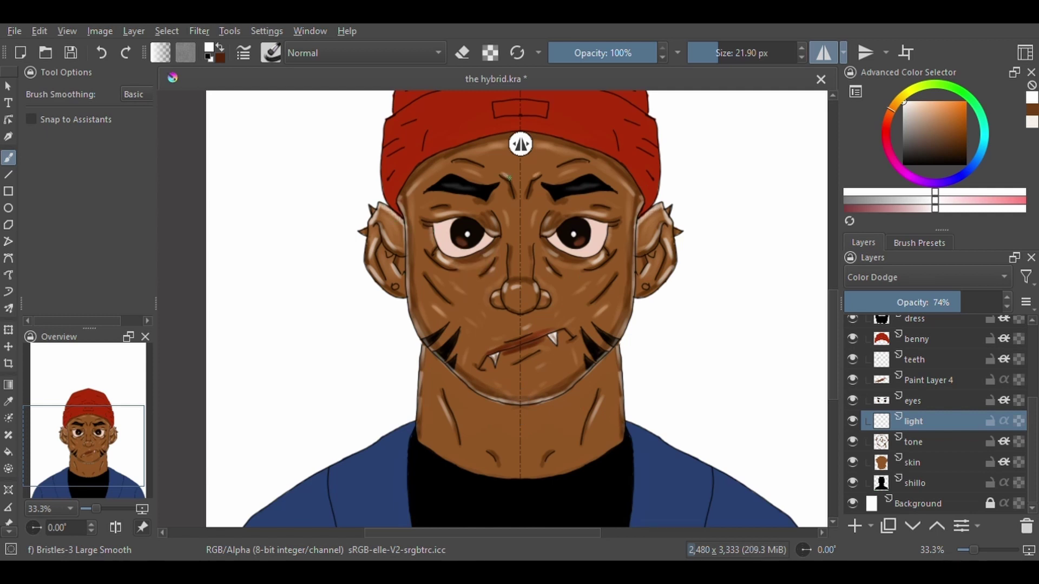
pyautogui.click(912, 177)
# Switch to the Airbrush Soft brush and choose a brownish-orange highlight colour
pyautogui.click(930, 109)
pyautogui.rightClick(498, 274)
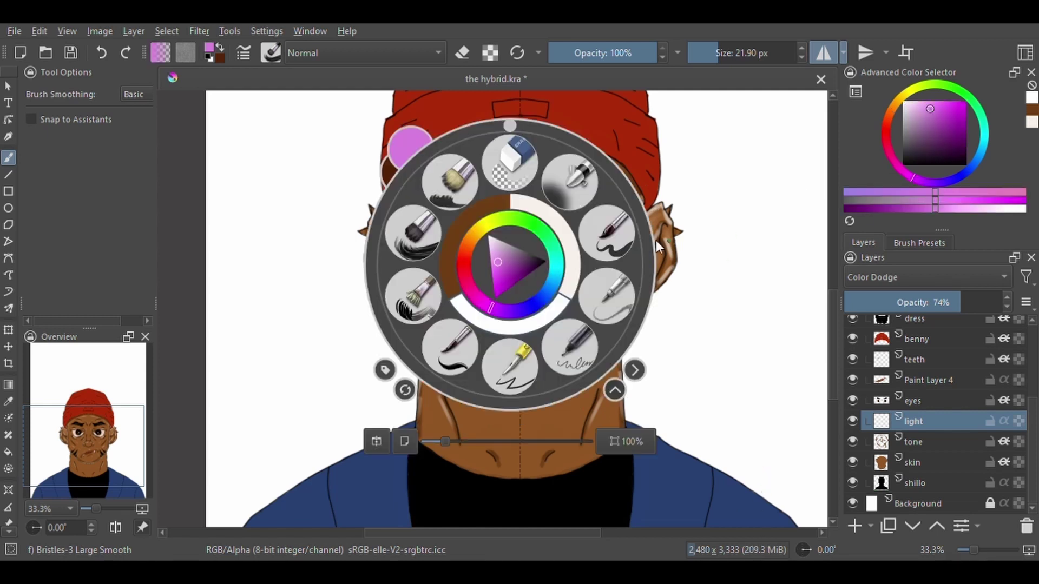
pyautogui.click(414, 292)
pyautogui.moveTo(456, 281); pyautogui.dragTo(439, 303)
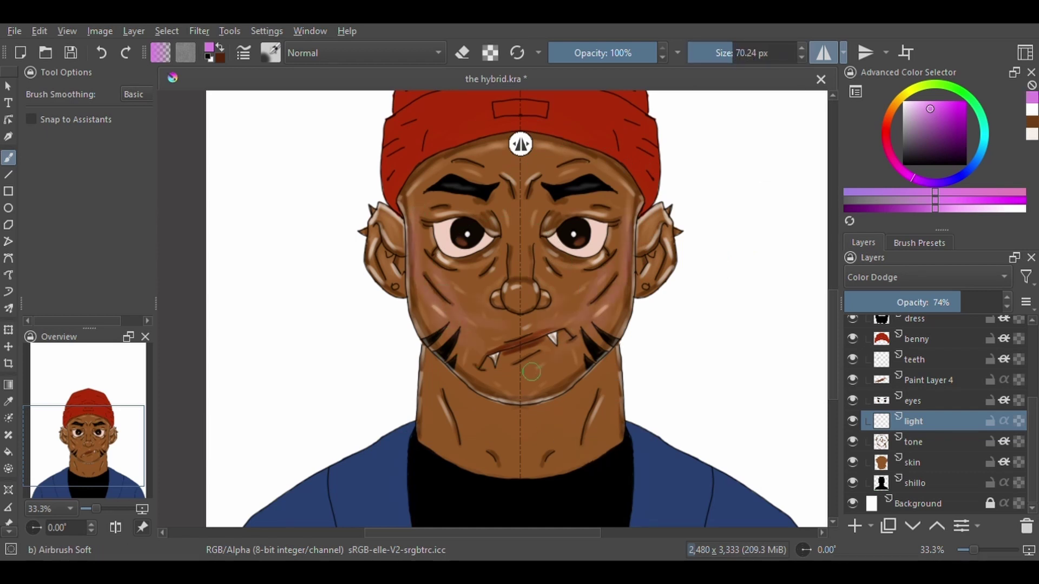
pyautogui.hotkey('ctrl', 'z')
pyautogui.keyDown('ctrl'); pyautogui.click(459, 264); pyautogui.keyUp('ctrl')
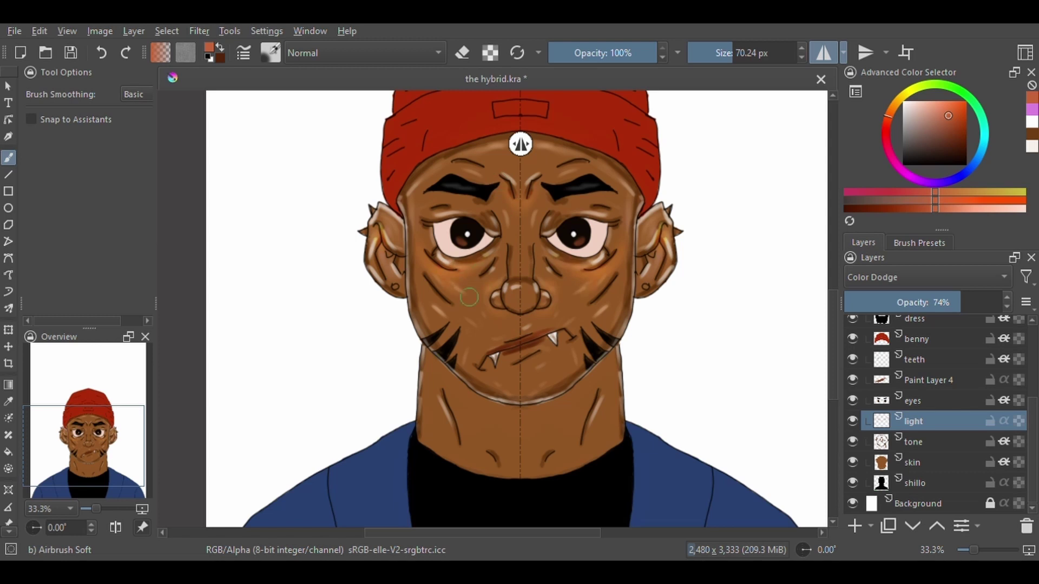
# Airbrush warm glow along the chin, face sides, brow, eyelids and both sides of the neck
pyautogui.moveTo(455, 379); pyautogui.dragTo(520, 403)
pyautogui.moveTo(411, 205); pyautogui.dragTo(411, 263)
pyautogui.moveTo(479, 156); pyautogui.dragTo(489, 228)
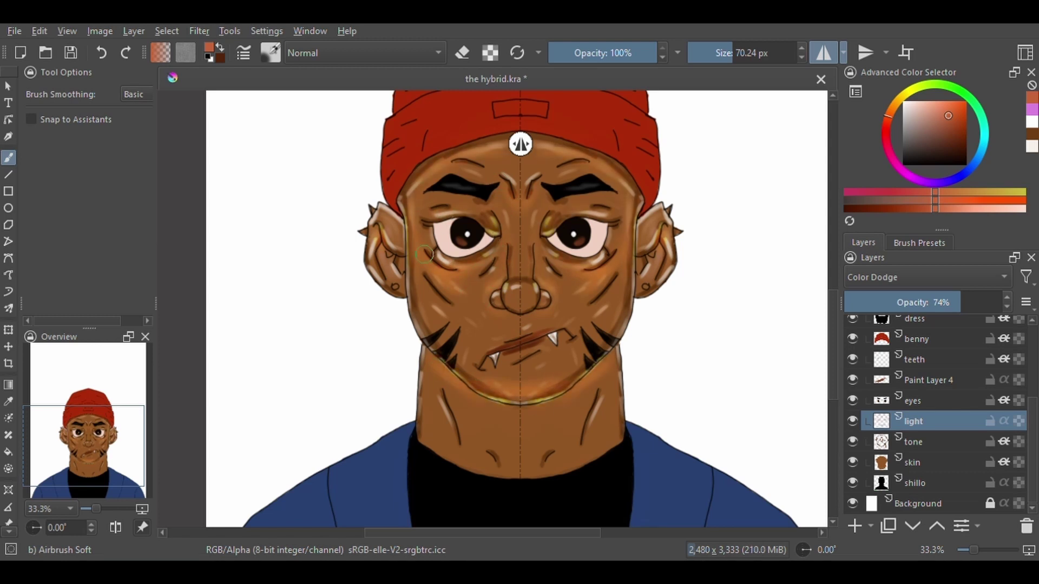
pyautogui.moveTo(433, 409); pyautogui.dragTo(441, 430)
pyautogui.moveTo(450, 393); pyautogui.dragTo(463, 401)
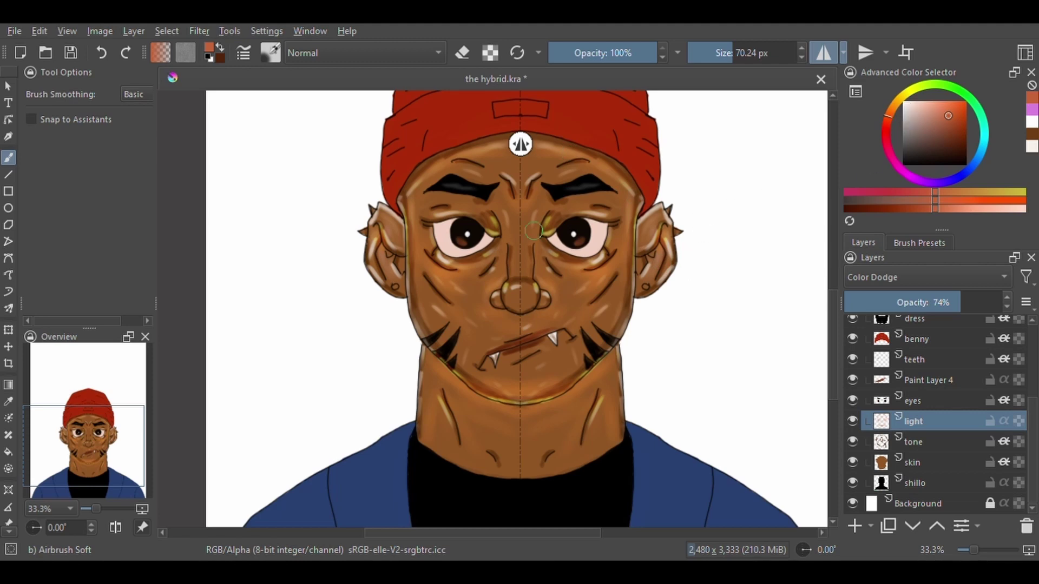
# Trace a thin light jawline with Bristles-1 Details, turn mirroring off, and insert a new layer
pyautogui.rightClick(638, 252)
pyautogui.click(579, 168)
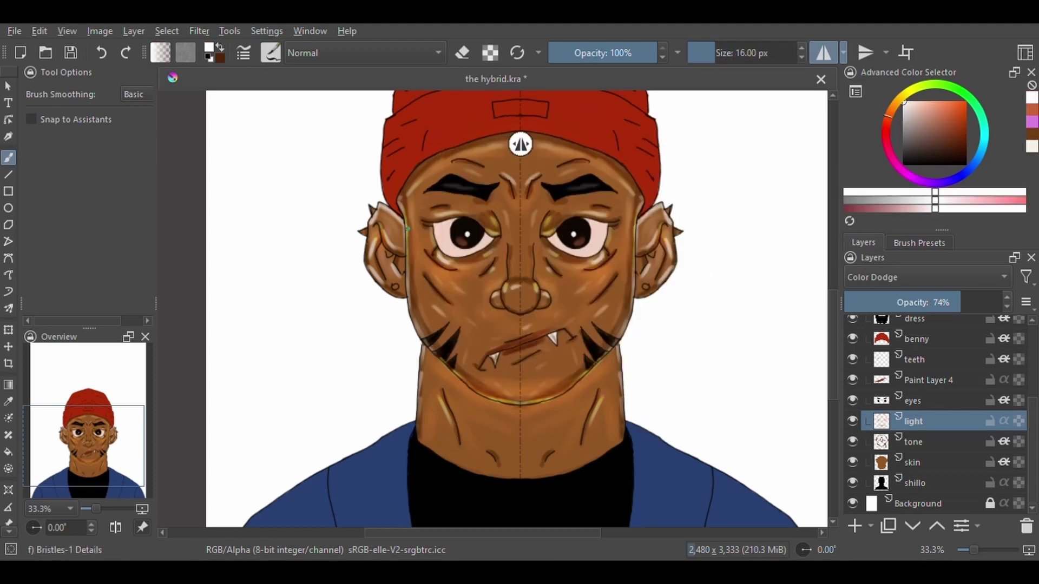
pyautogui.moveTo(407, 230)
pyautogui.mouseDown()
pyautogui.moveTo(420, 331)
pyautogui.moveTo(506, 403)
pyautogui.mouseUp()
pyautogui.press('m')
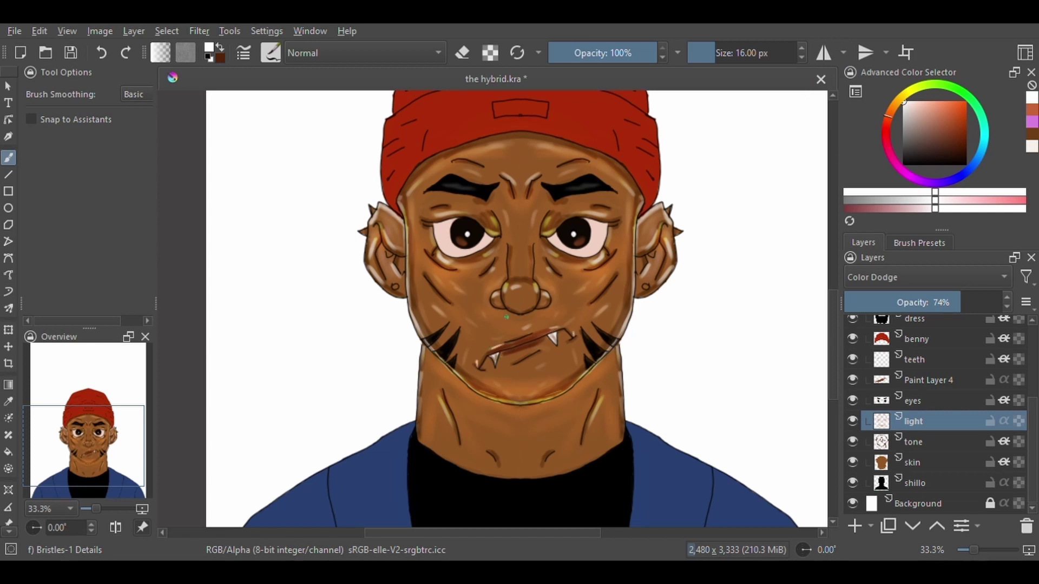
pyautogui.press('Insert')
# Name the layer 'ear ring' and dab mirrored yellow earrings on both ears
pyautogui.doubleClick(920, 400)
pyautogui.write('ear ring')
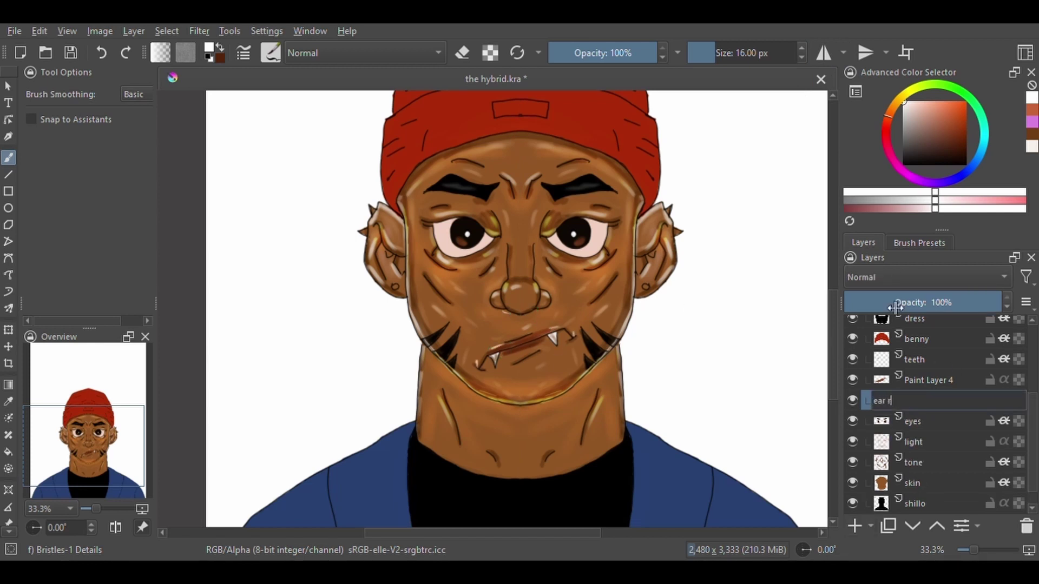
pyautogui.press('Return')
pyautogui.click(960, 106)
pyautogui.click(395, 286)
pyautogui.press('m')
pyautogui.click(395, 287)
# Erase stray yellow marks around the ears and recentre the face in view
pyautogui.scroll(-1, 927, 277)
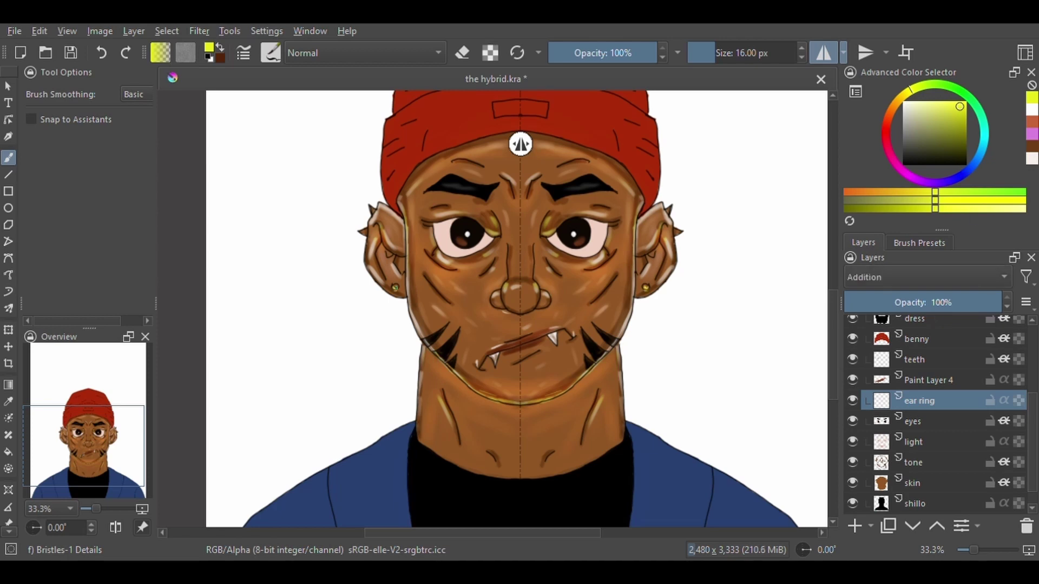
pyautogui.press('+')
pyautogui.press('+')
pyautogui.rightClick(325, 244)
pyautogui.press('e')
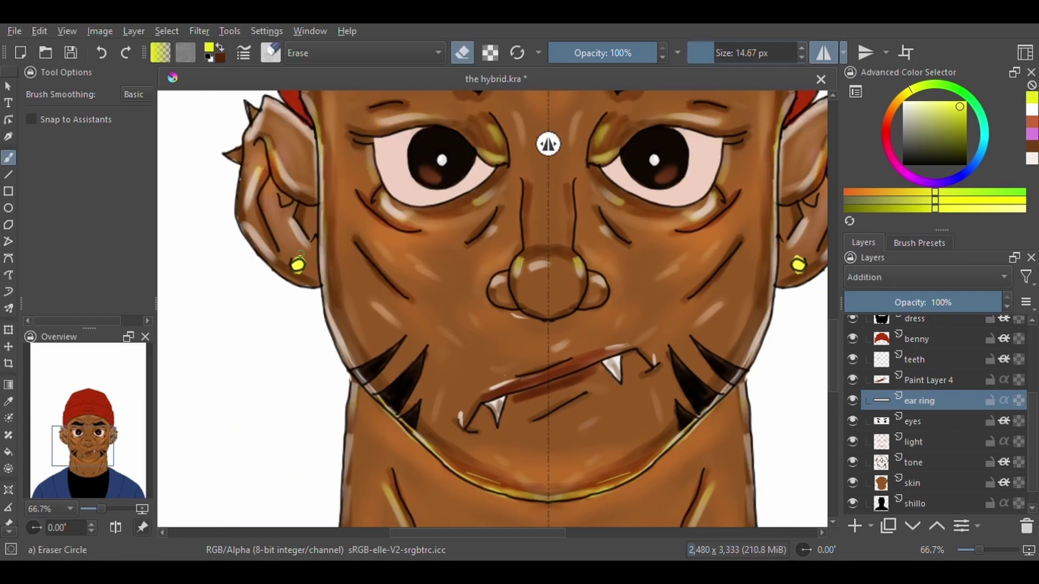
pyautogui.scroll(1, 215, 243)
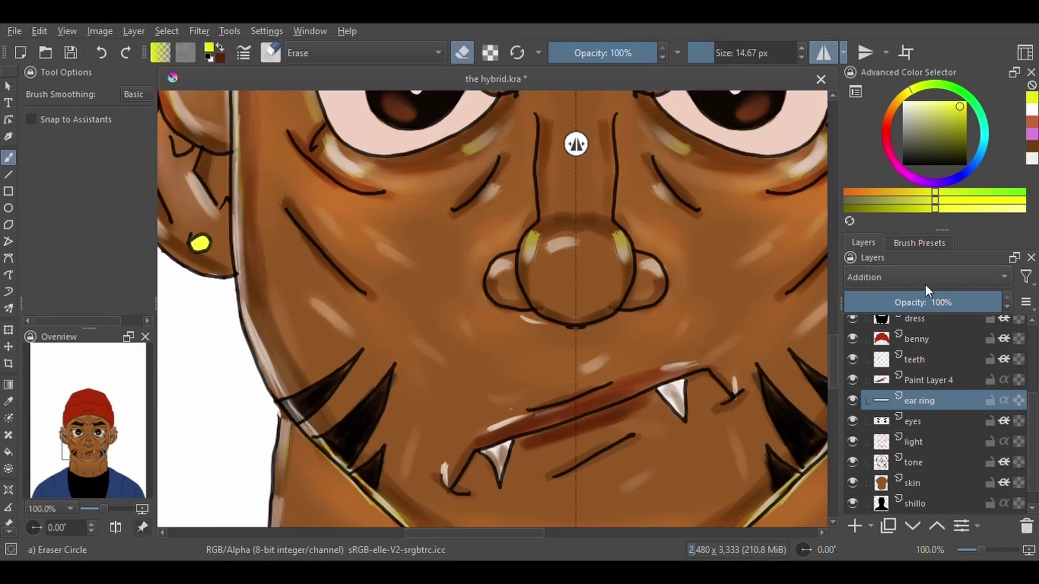
pyautogui.scroll(1, 927, 287)
pyautogui.press('-')
pyautogui.press('-')
pyautogui.press('-')
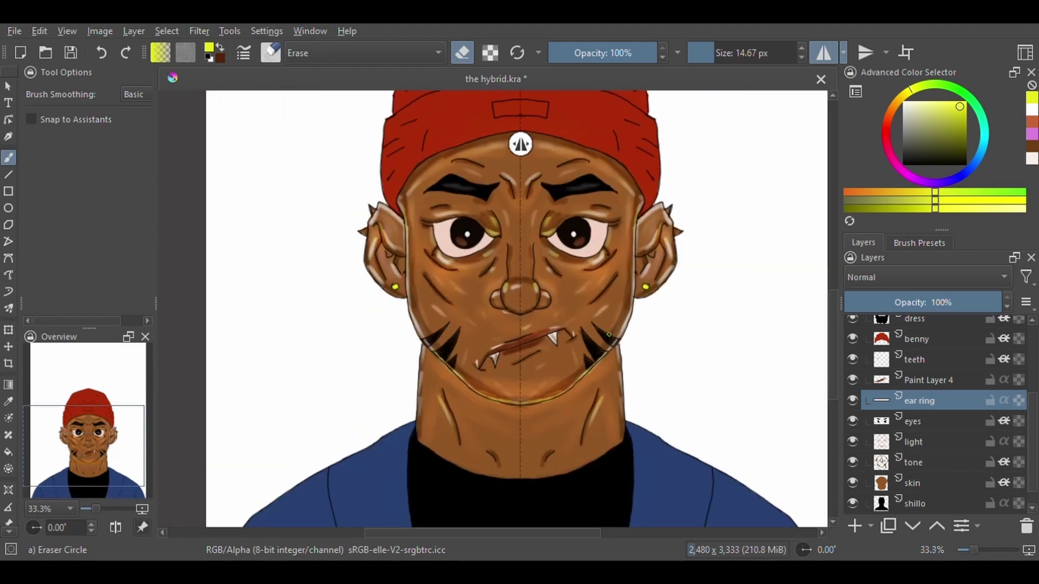
pyautogui.moveTo(608, 336); pyautogui.dragTo(594, 361)
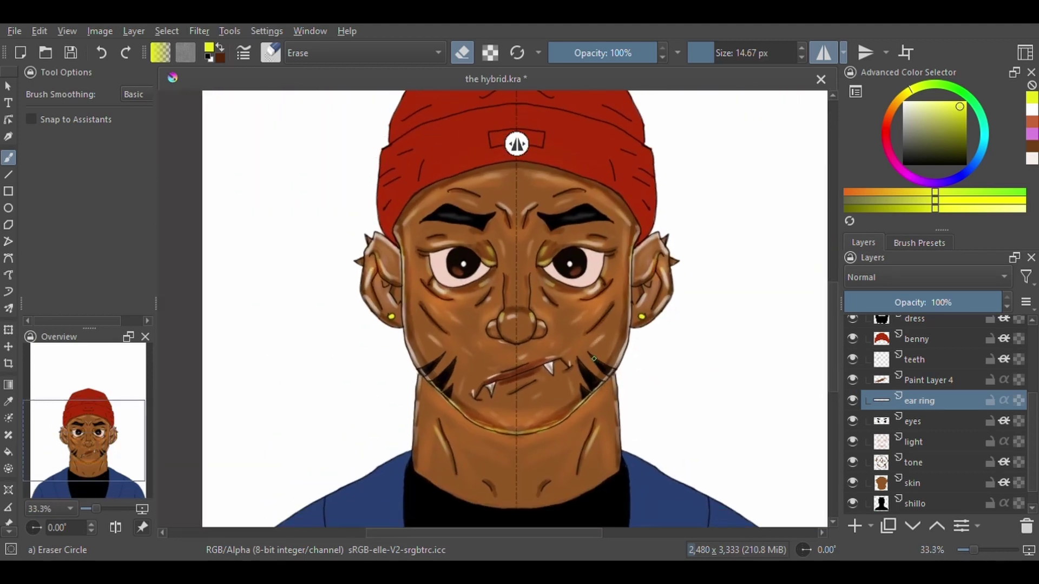
pyautogui.press('-')
pyautogui.press('-')
pyautogui.press('+')
pyautogui.press('+')
pyautogui.press('+')
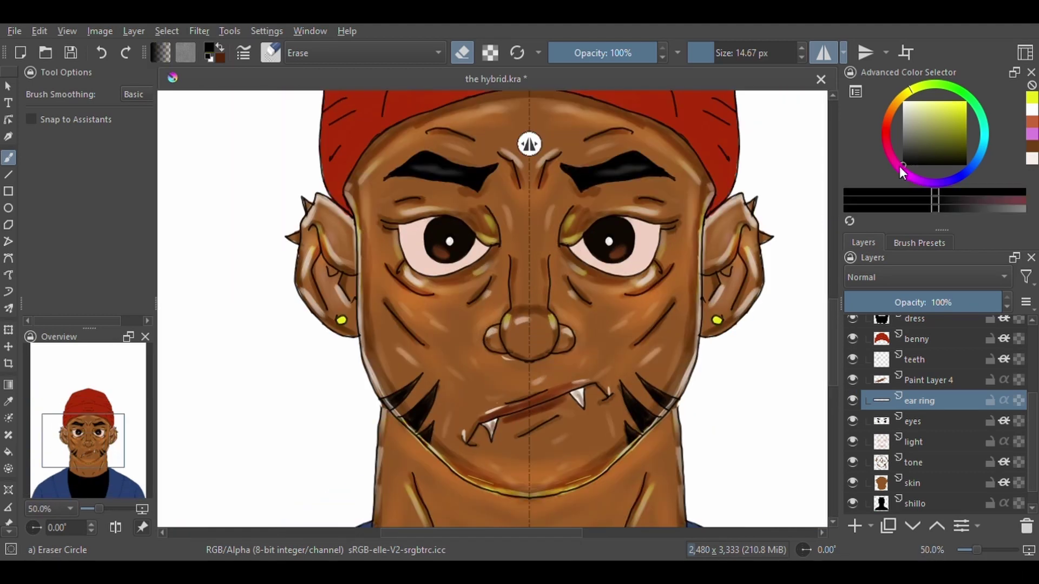
# Switch to the Basic-5 Size brush and zoom out to see the whole portrait
pyautogui.rightClick(359, 232)
pyautogui.click(336, 162)
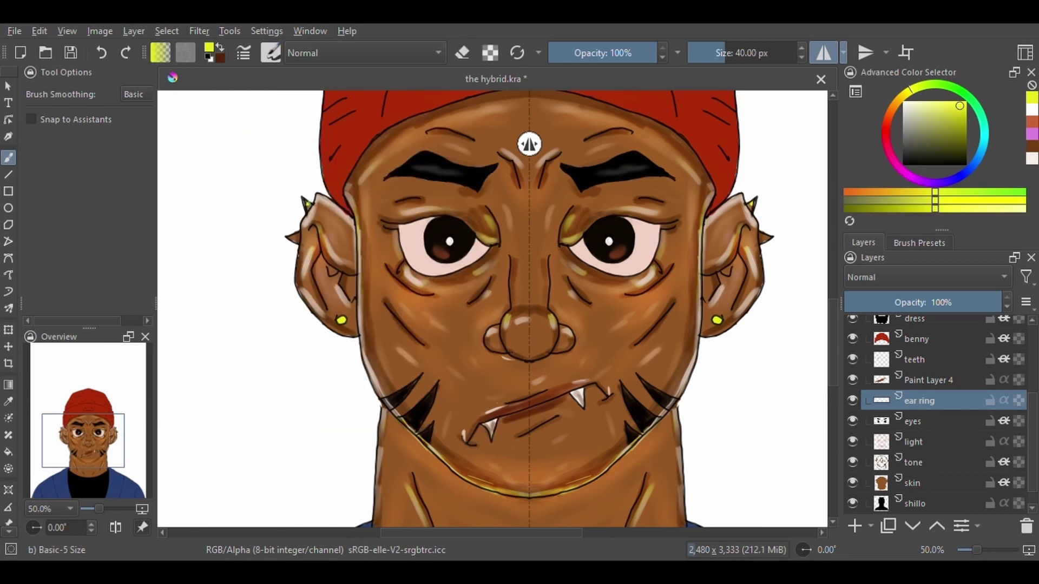
pyautogui.press('-')
pyautogui.press('-')
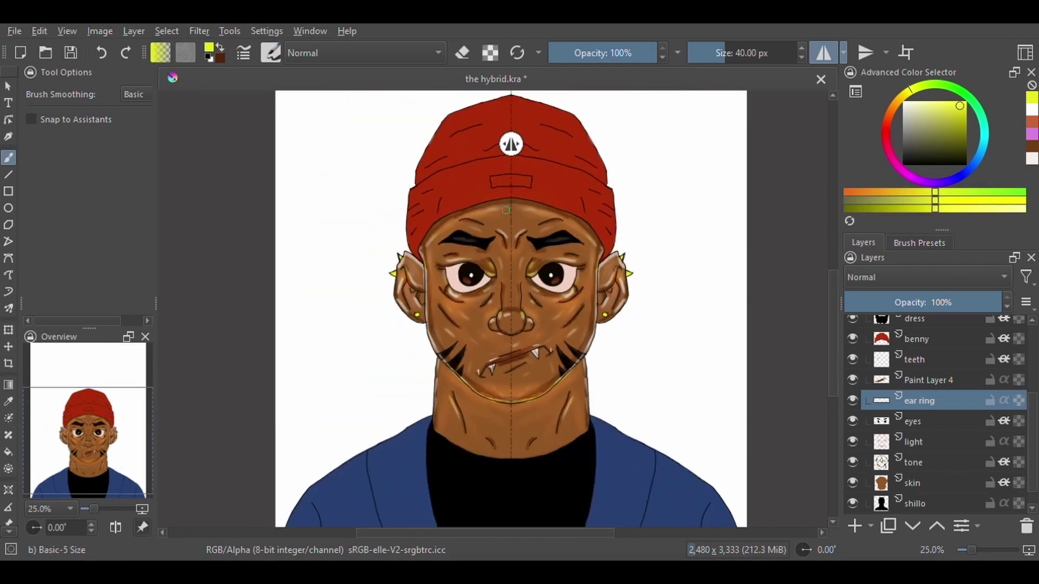
pyautogui.press('+')
pyautogui.press('-')
pyautogui.press('-')
pyautogui.scroll(3, 936, 411)
# Add a layer named 'shade' above benny and sample the beanie's dark red
pyautogui.press('Insert')
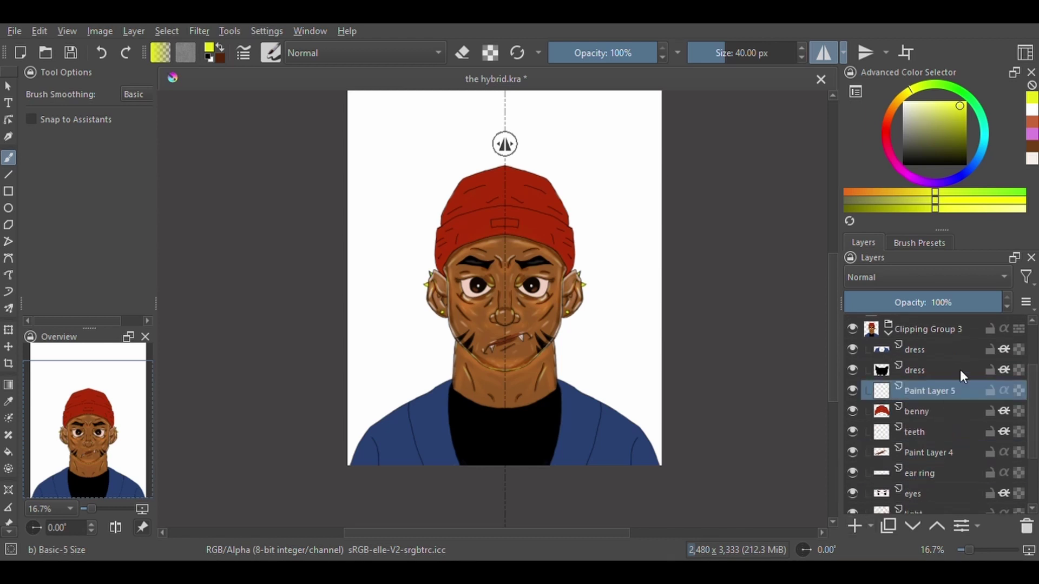
pyautogui.press('F2')
pyautogui.write('shade')
pyautogui.press('Return')
pyautogui.press('+')
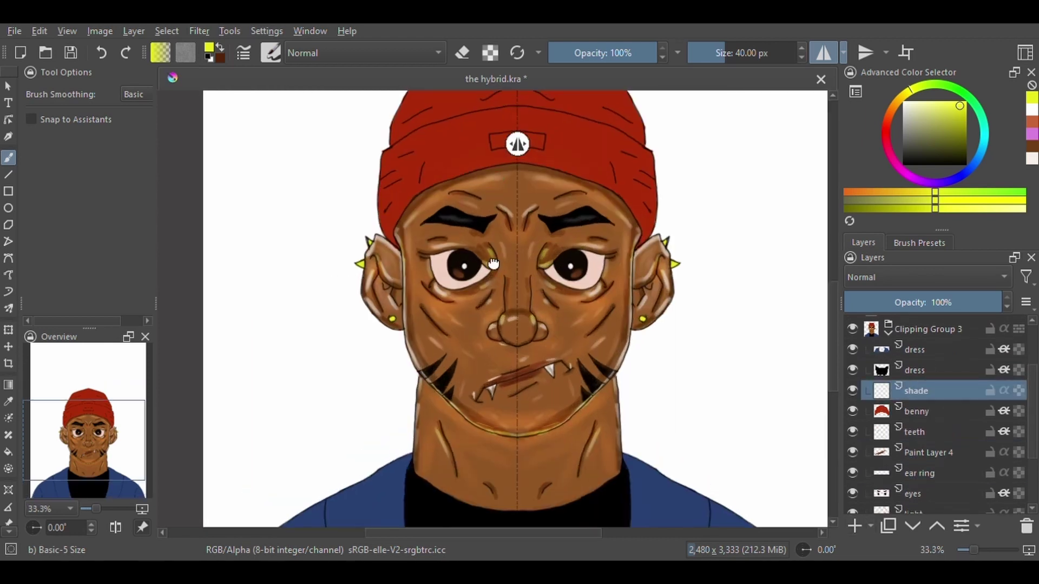
pyautogui.press('+')
pyautogui.keyDown('ctrl'); pyautogui.click(418, 239); pyautogui.keyUp('ctrl')
# Paint mirrored dark red shading across the beanie, its brim and top outline
pyautogui.moveTo(418, 239)
pyautogui.mouseDown()
pyautogui.moveTo(402, 266)
pyautogui.moveTo(431, 258)
pyautogui.mouseUp()
pyautogui.moveTo(485, 148); pyautogui.dragTo(443, 165)
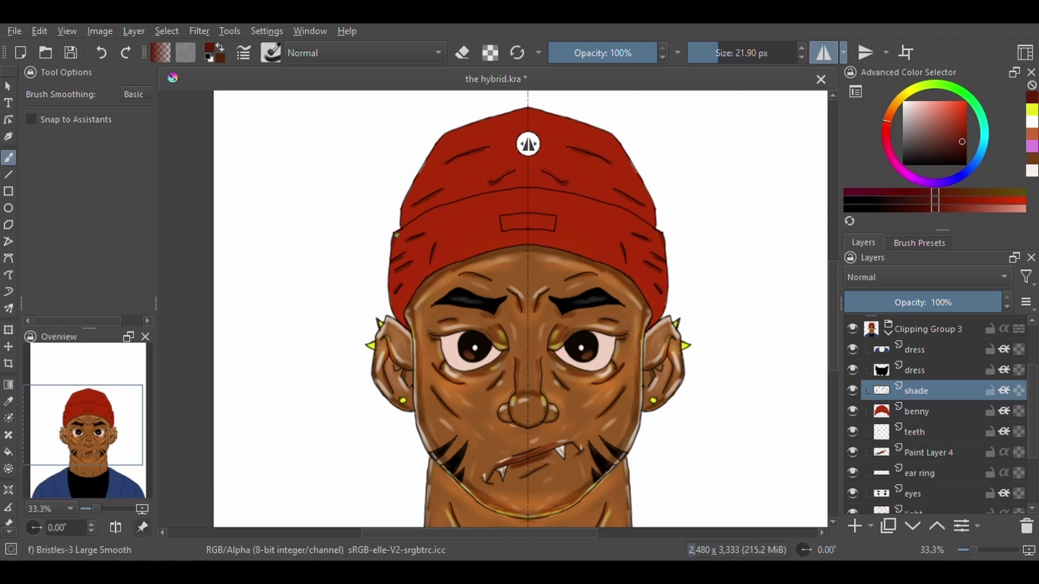
pyautogui.moveTo(398, 232); pyautogui.dragTo(391, 259)
pyautogui.moveTo(398, 281)
pyautogui.mouseDown()
pyautogui.moveTo(407, 325)
pyautogui.moveTo(402, 293)
pyautogui.moveTo(519, 242)
pyautogui.mouseUp()
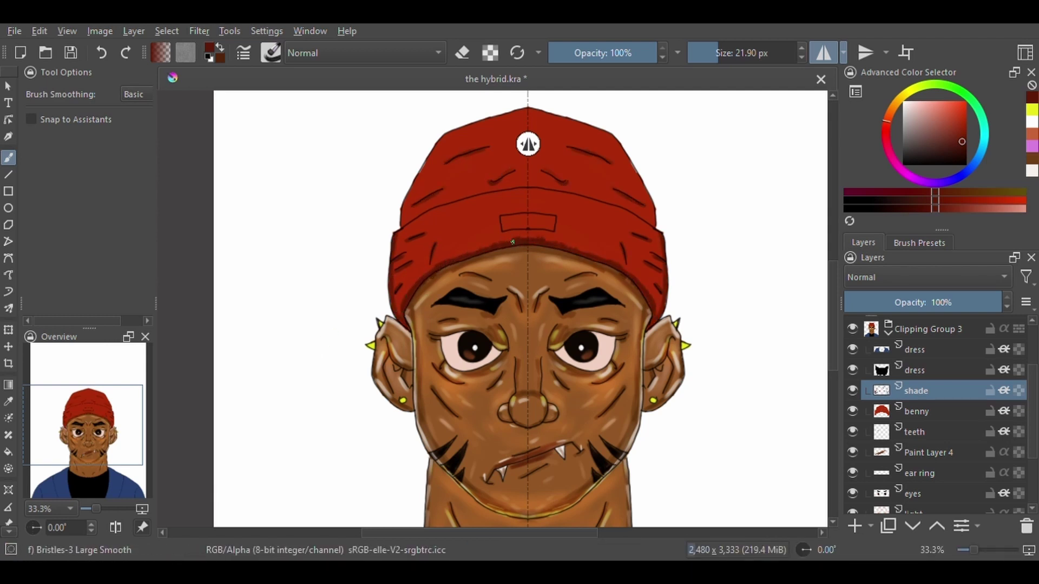
pyautogui.moveTo(395, 233); pyautogui.dragTo(525, 190)
pyautogui.moveTo(397, 231)
pyautogui.mouseDown()
pyautogui.moveTo(433, 206)
pyautogui.moveTo(509, 200)
pyautogui.mouseUp()
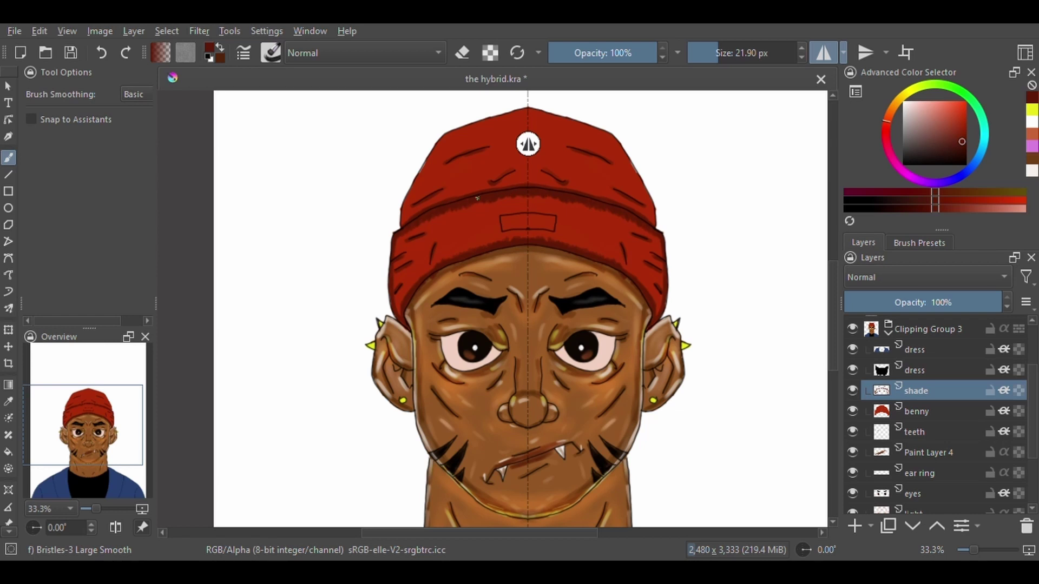
pyautogui.moveTo(410, 218)
pyautogui.mouseDown()
pyautogui.moveTo(436, 145)
pyautogui.moveTo(531, 112)
pyautogui.mouseUp()
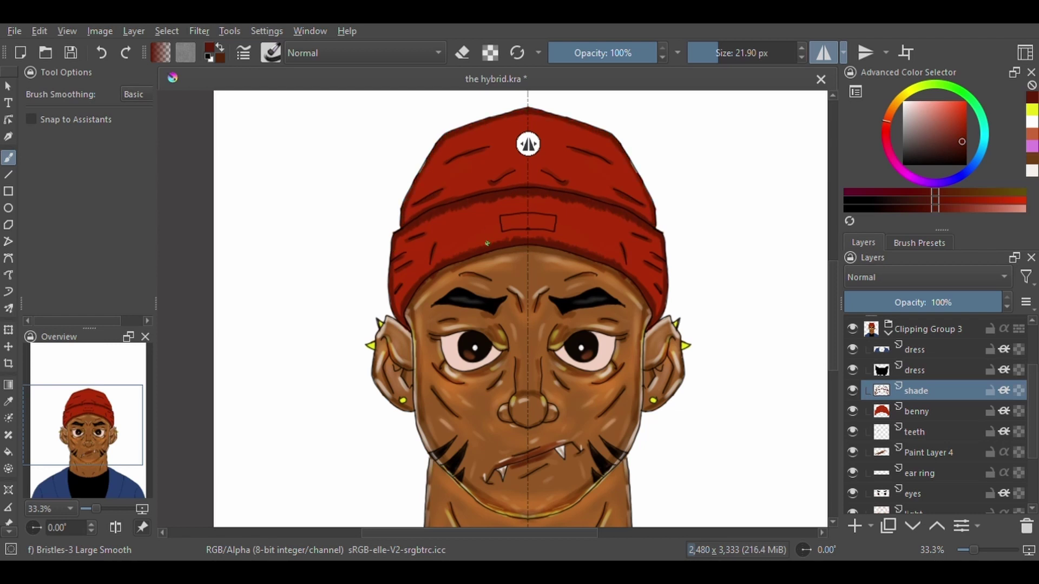
# With mirroring off, fill the beanie's small patch dark red, then add darker mirrored marks up top
pyautogui.click(824, 53)
pyautogui.moveTo(503, 222)
pyautogui.mouseDown()
pyautogui.moveTo(552, 223)
pyautogui.moveTo(503, 219)
pyautogui.mouseUp()
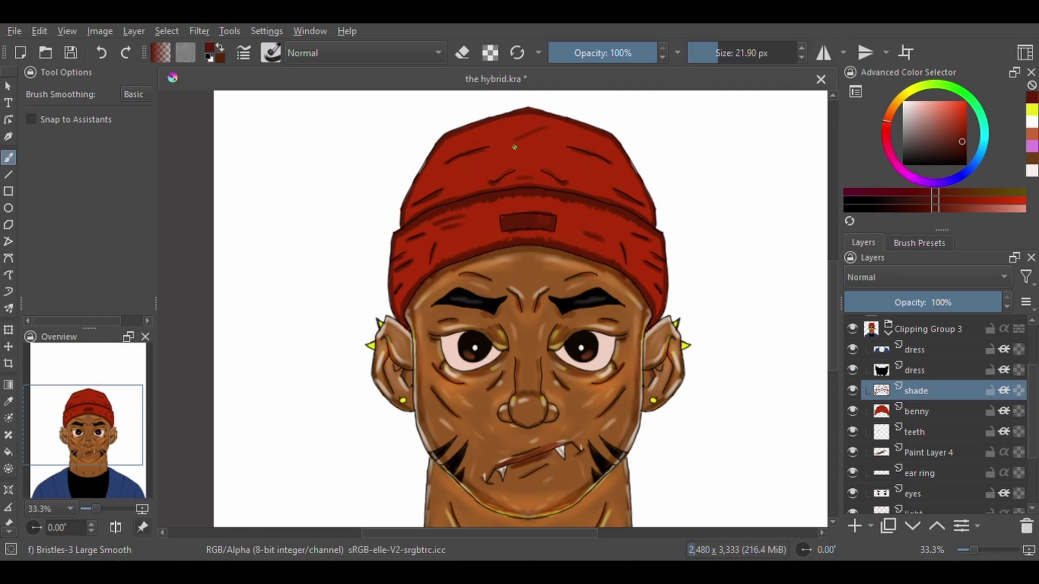
pyautogui.scroll(-1, 904, 273)
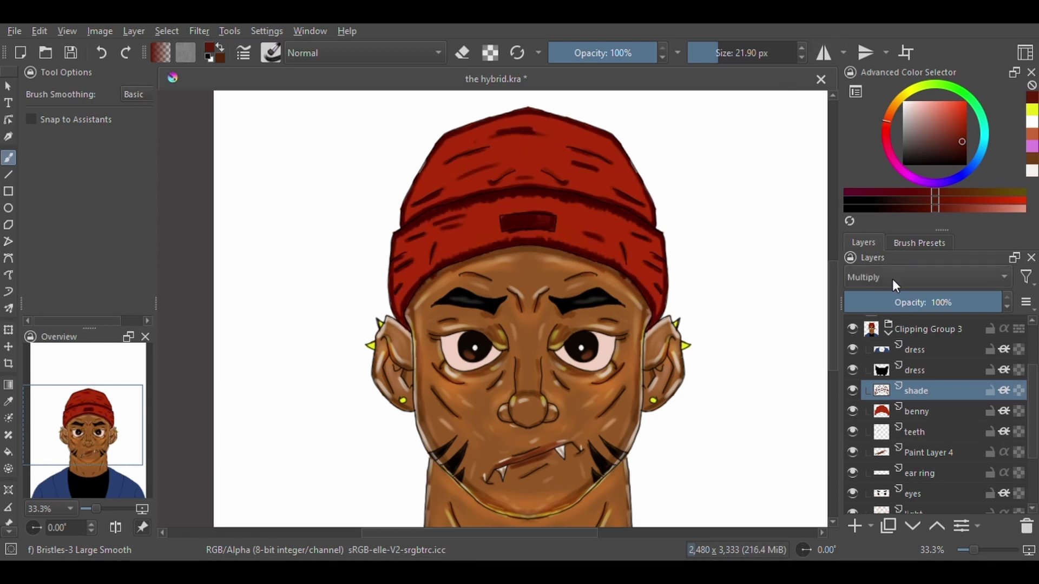
pyautogui.scroll(1, 903, 273)
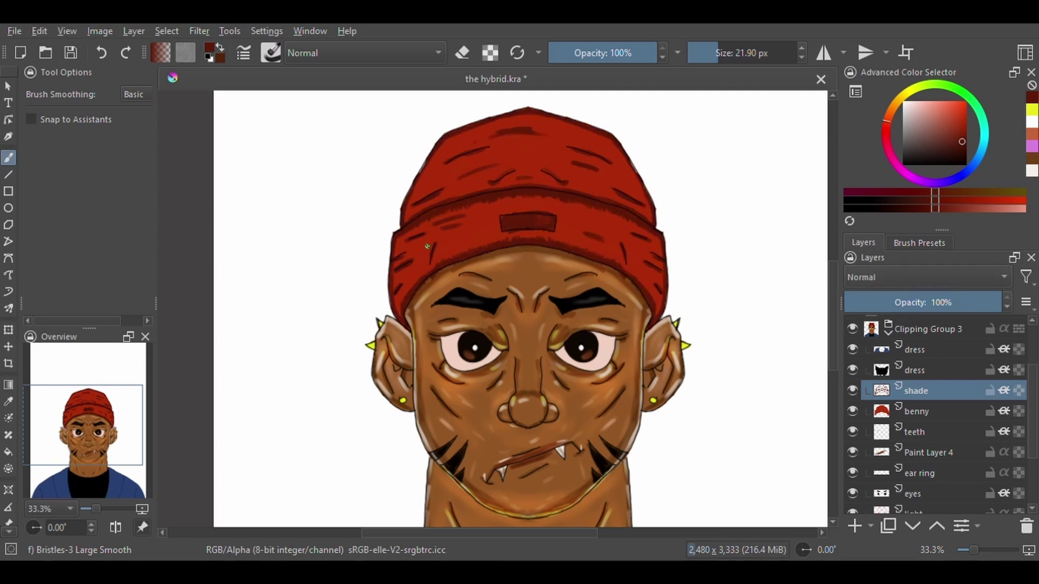
pyautogui.click(905, 102)
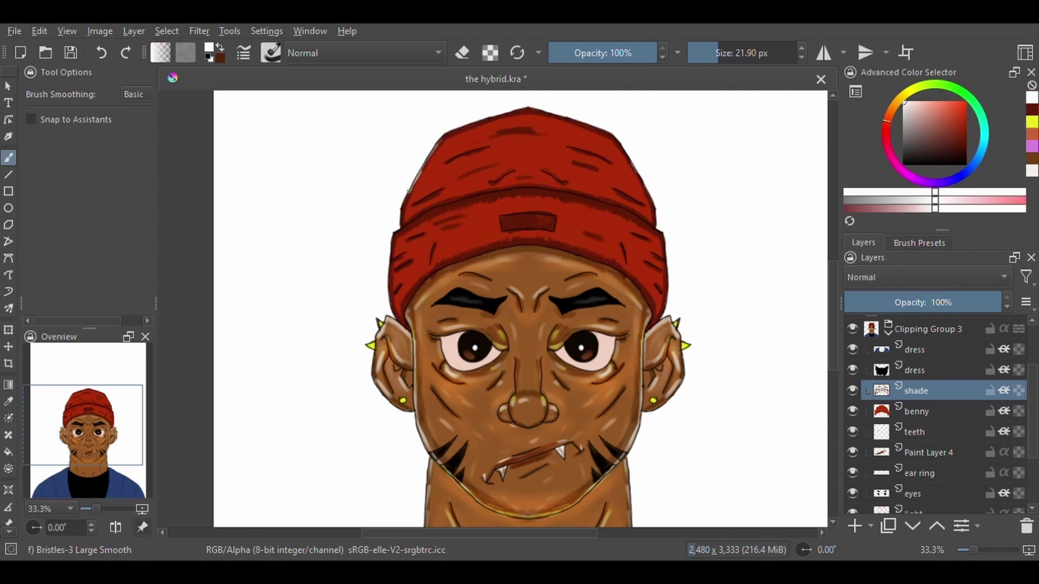
pyautogui.keyDown('ctrl'); pyautogui.click(436, 154); pyautogui.keyUp('ctrl')
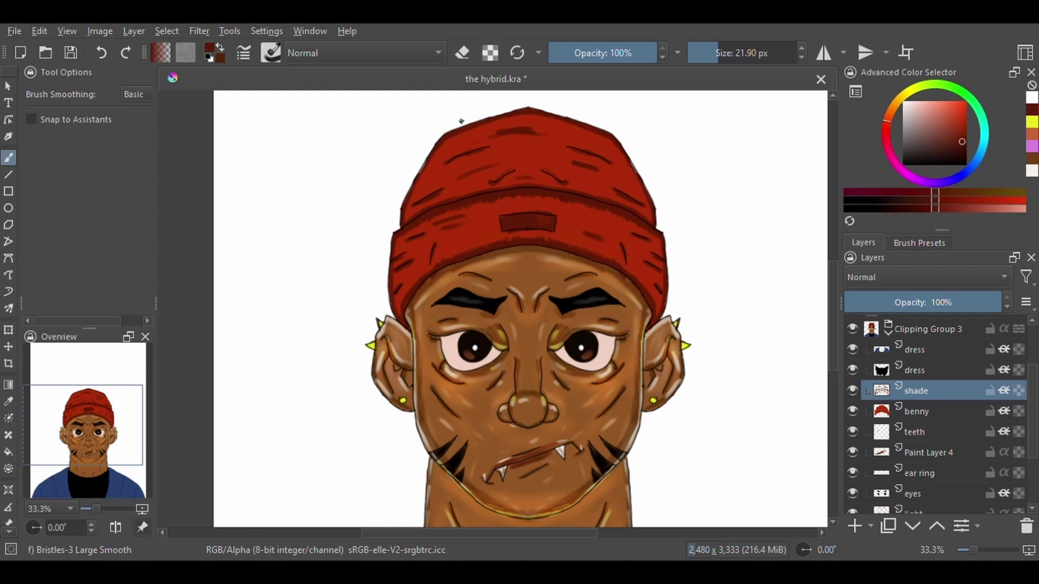
pyautogui.press('m')
pyautogui.moveTo(440, 154); pyautogui.dragTo(476, 130)
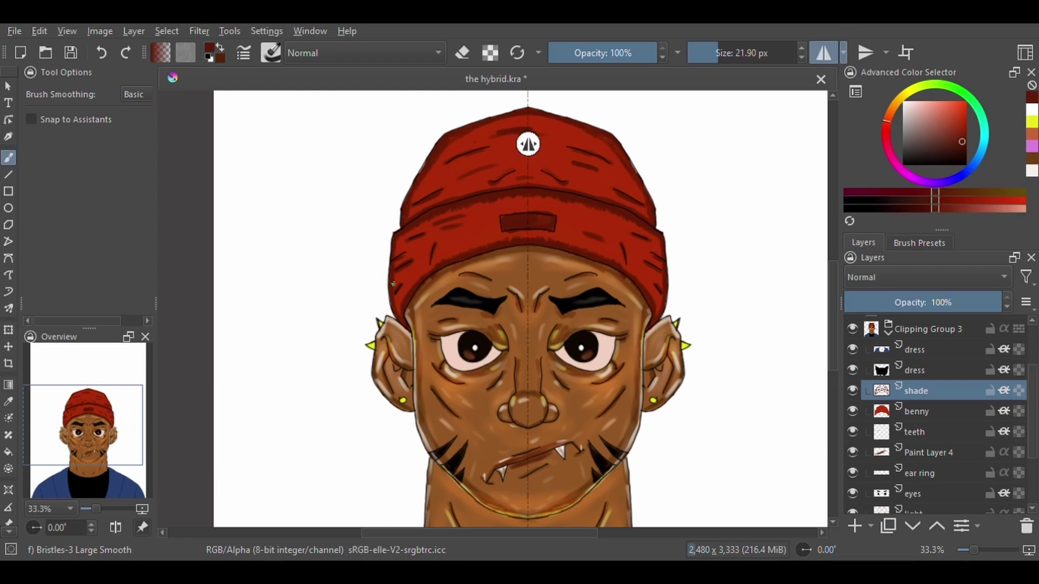
# Paint a pale light rim along the beanie's top edge
pyautogui.press('x')
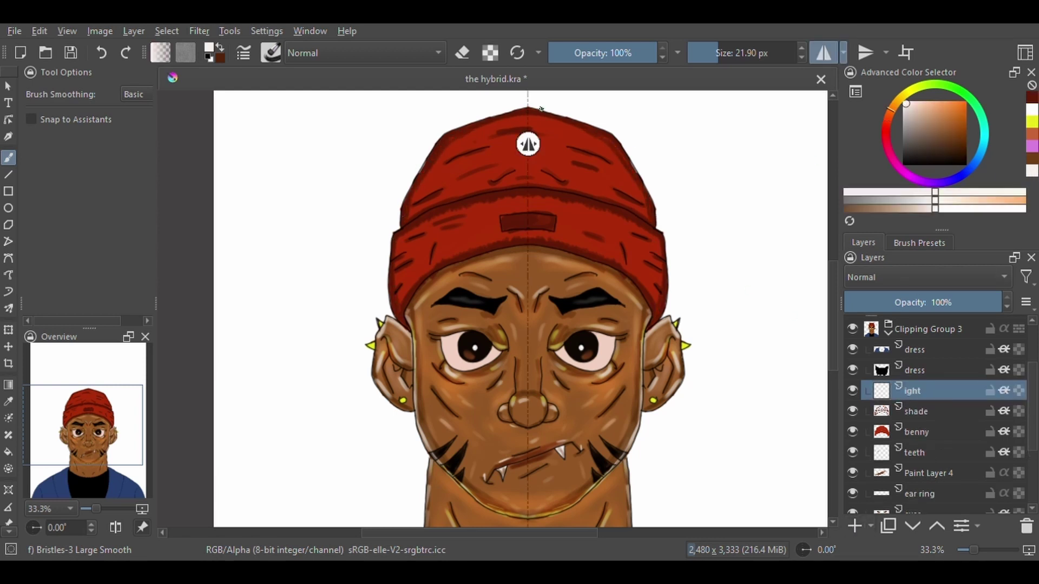
pyautogui.moveTo(461, 129)
pyautogui.mouseDown()
pyautogui.moveTo(399, 228)
pyautogui.moveTo(392, 297)
pyautogui.mouseUp()
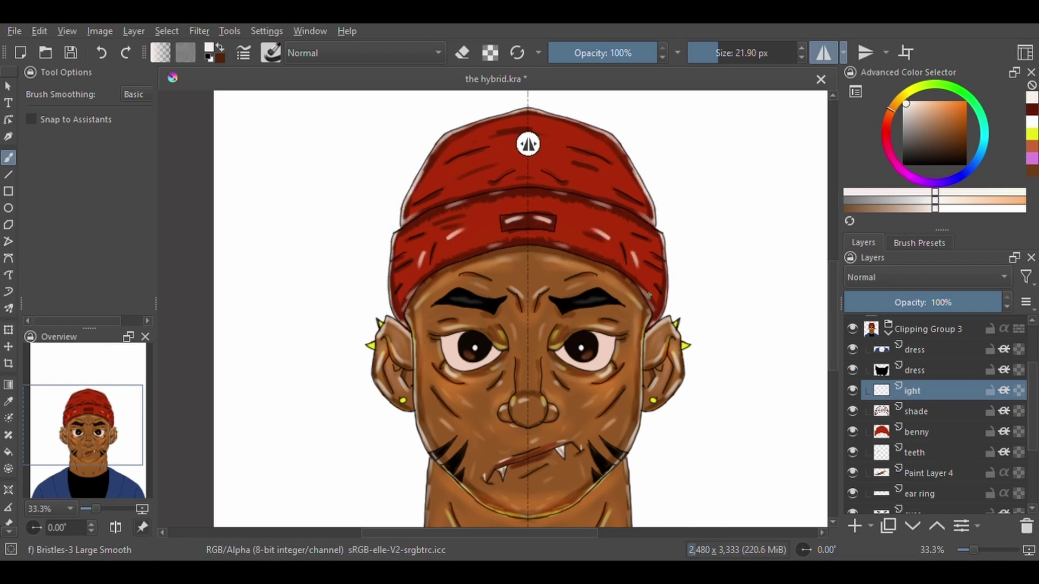
pyautogui.click(823, 52)
pyautogui.click(824, 53)
# Move the light layer directly above the shade layer in Clipping Group 3
pyautogui.scroll(-3, 909, 277)
pyautogui.scroll(-3, 881, 273)
pyautogui.scroll(-2, 920, 411)
pyautogui.click(915, 452)
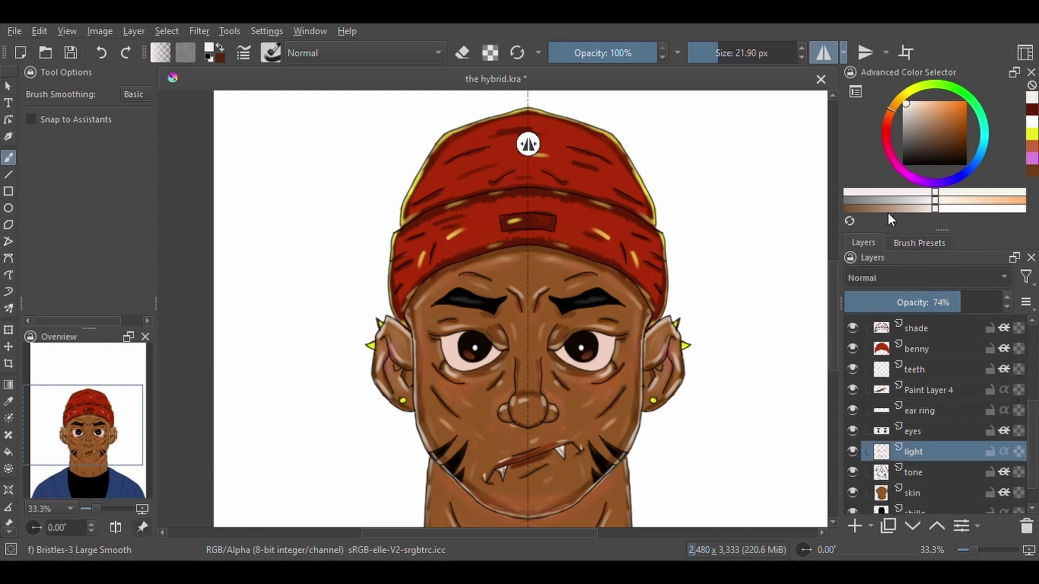
pyautogui.moveTo(851, 452); pyautogui.dragTo(855, 349)
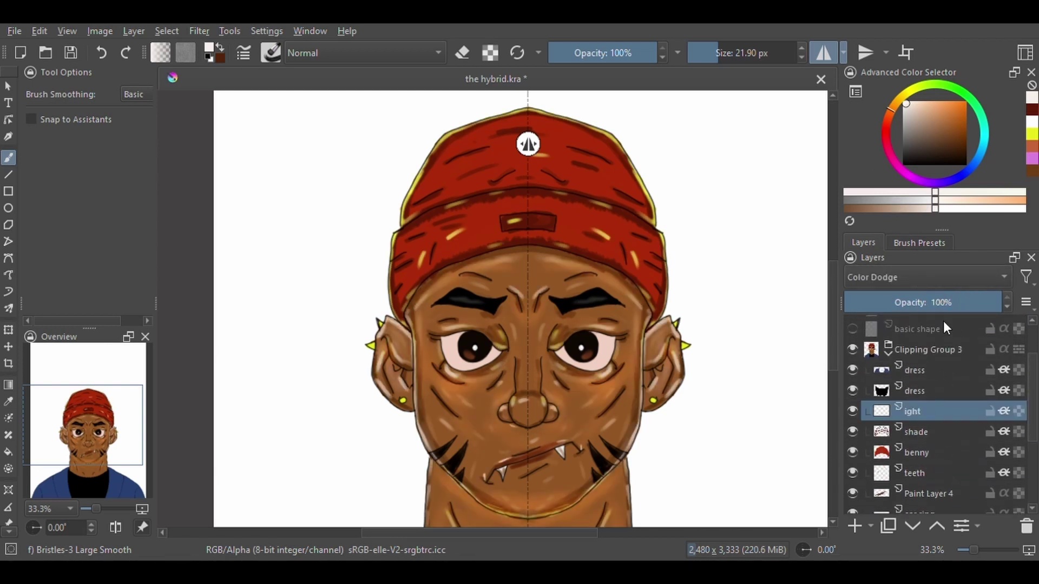
pyautogui.press('-')
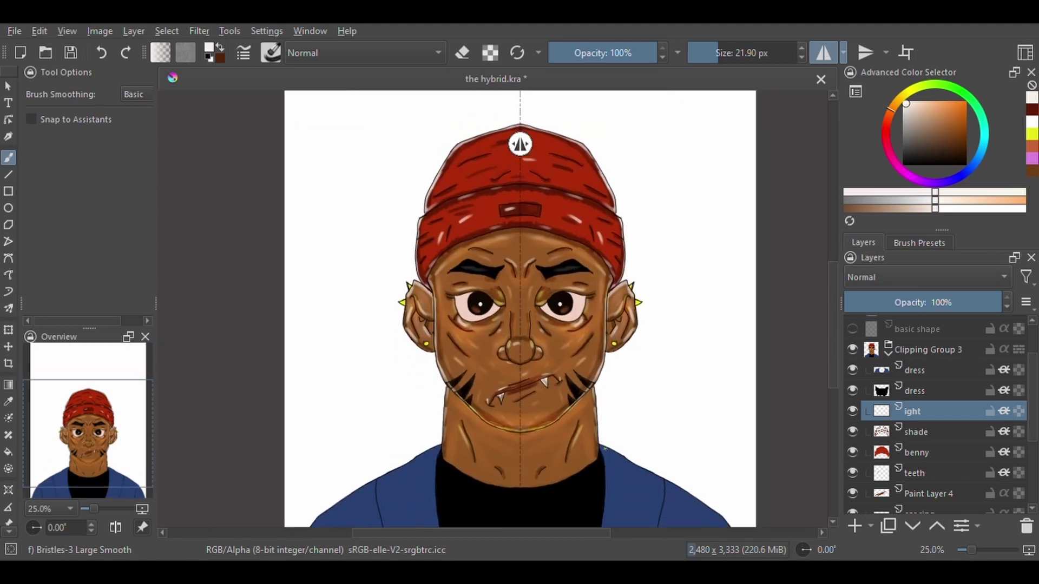
# Add a layer named 'shade' above the dress layer and sample the jacket's dark blue
pyautogui.click(854, 526)
pyautogui.doubleClick(920, 370)
pyautogui.write('shade')
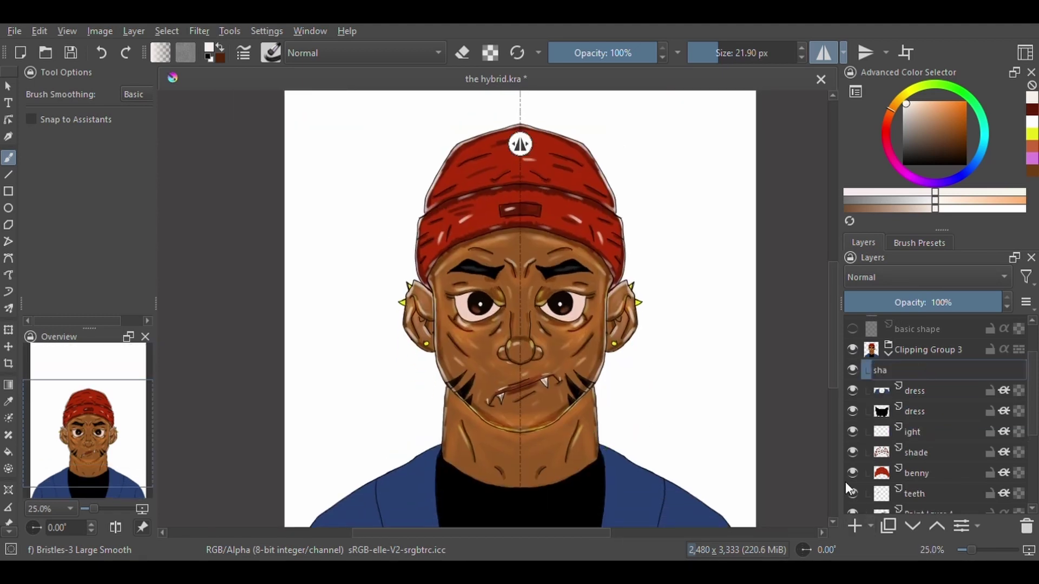
pyautogui.press('Return')
pyautogui.scroll(-2, 909, 277)
pyautogui.press('+')
pyautogui.scroll(-3, 519, 304)
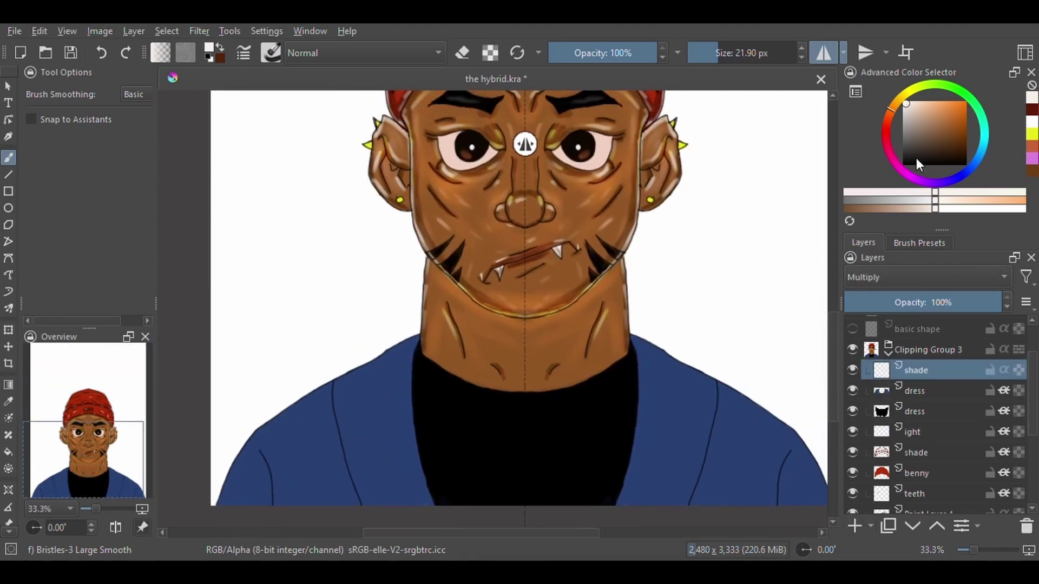
pyautogui.press('p')
pyautogui.click(265, 429)
pyautogui.press('b')
# Paint mirrored dark blue shadows along the shoulders, shirt edges and jacket folds
pyautogui.moveTo(418, 340)
pyautogui.mouseDown()
pyautogui.moveTo(380, 359)
pyautogui.moveTo(217, 503)
pyautogui.mouseUp()
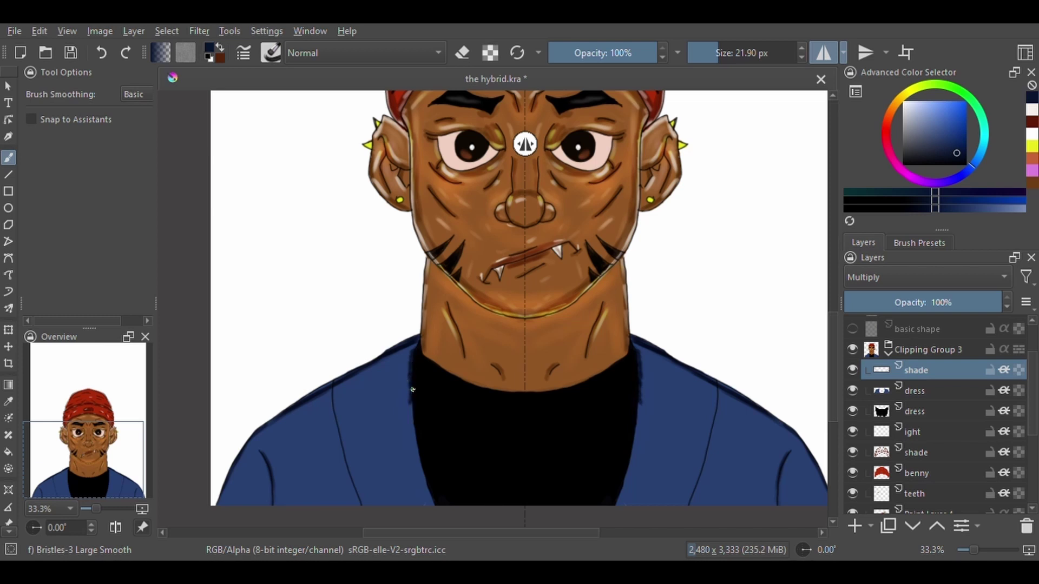
pyautogui.moveTo(412, 390); pyautogui.dragTo(409, 399)
pyautogui.moveTo(416, 445); pyautogui.dragTo(432, 506)
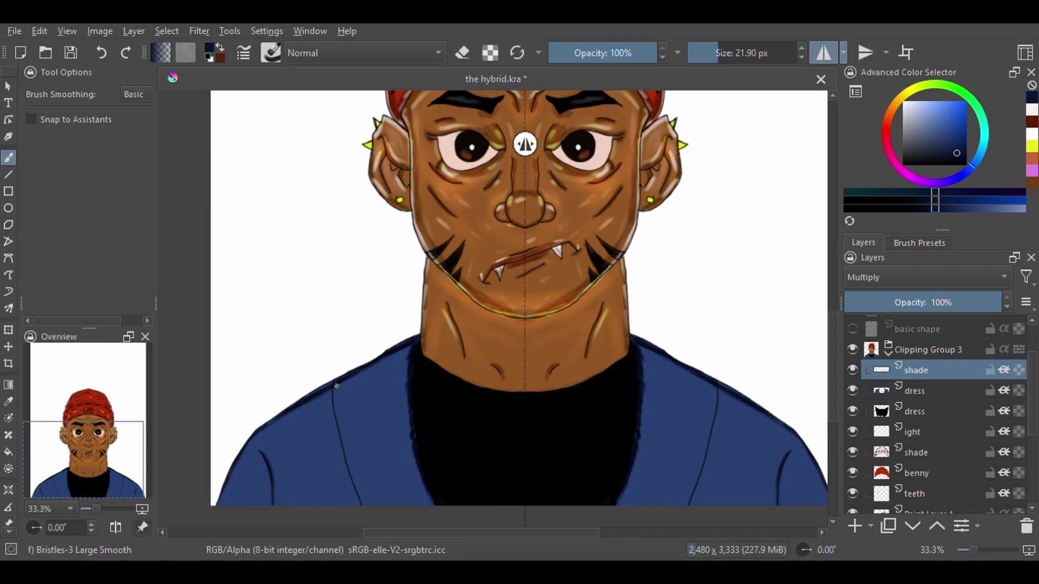
pyautogui.moveTo(332, 384); pyautogui.dragTo(365, 506)
pyautogui.moveTo(404, 360); pyautogui.dragTo(427, 495)
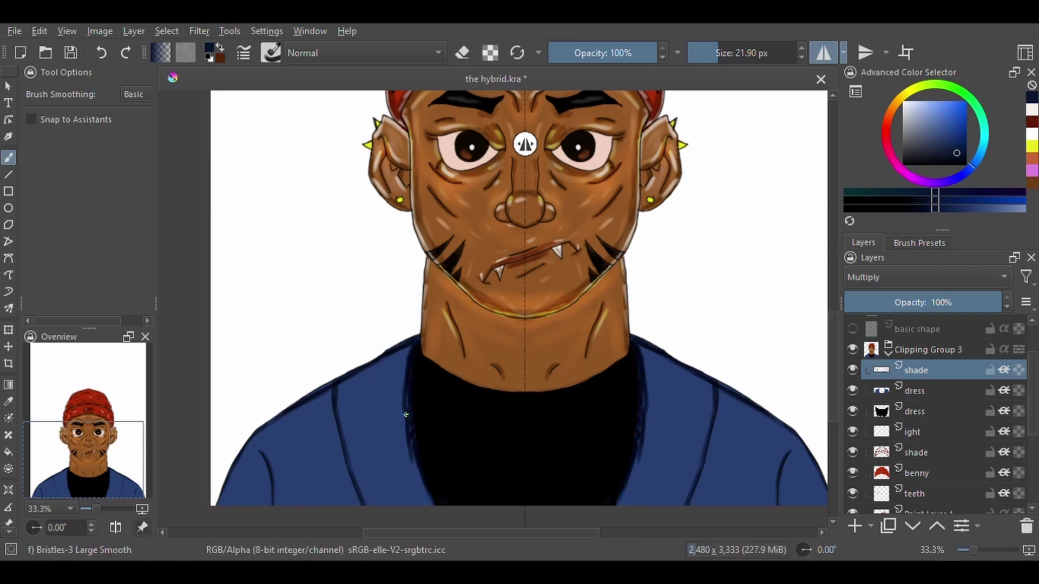
# Add a new Paint Layer 5 above shade and make it the active layer
pyautogui.click(854, 526)
pyautogui.press('pagedown')
pyautogui.press('pagedown')
pyautogui.press('pagedown')
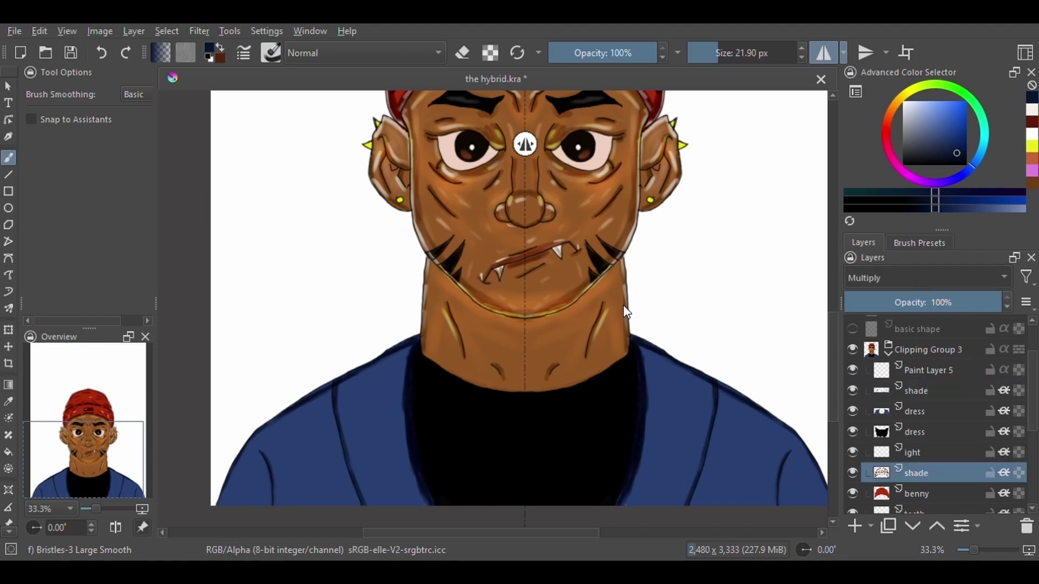
pyautogui.scroll(3, 626, 312)
pyautogui.scroll(-4, 626, 312)
pyautogui.scroll(-3, 948, 455)
pyautogui.click(920, 442)
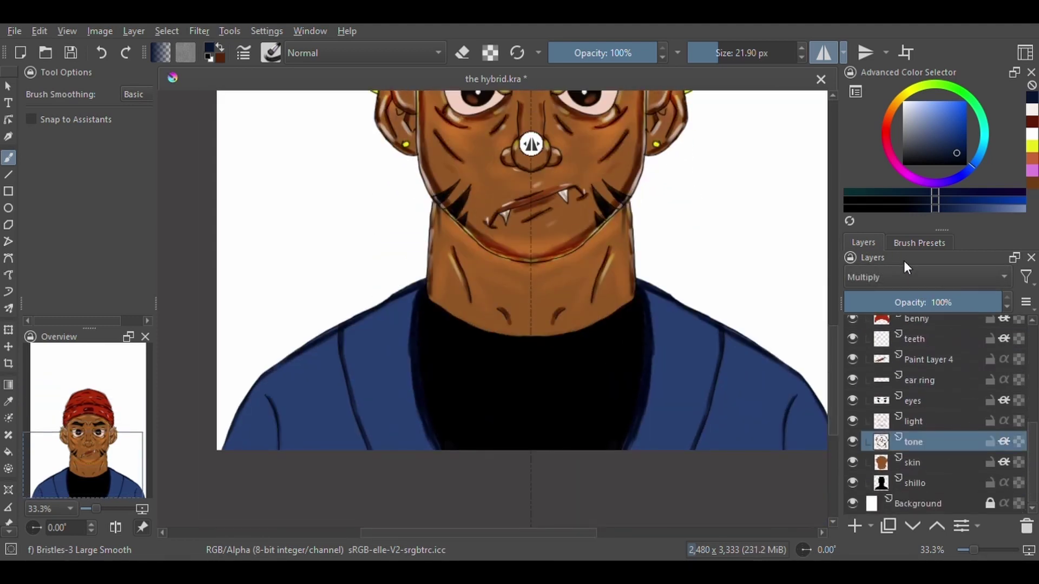
pyautogui.scroll(3, 563, 427)
pyautogui.scroll(3, 923, 390)
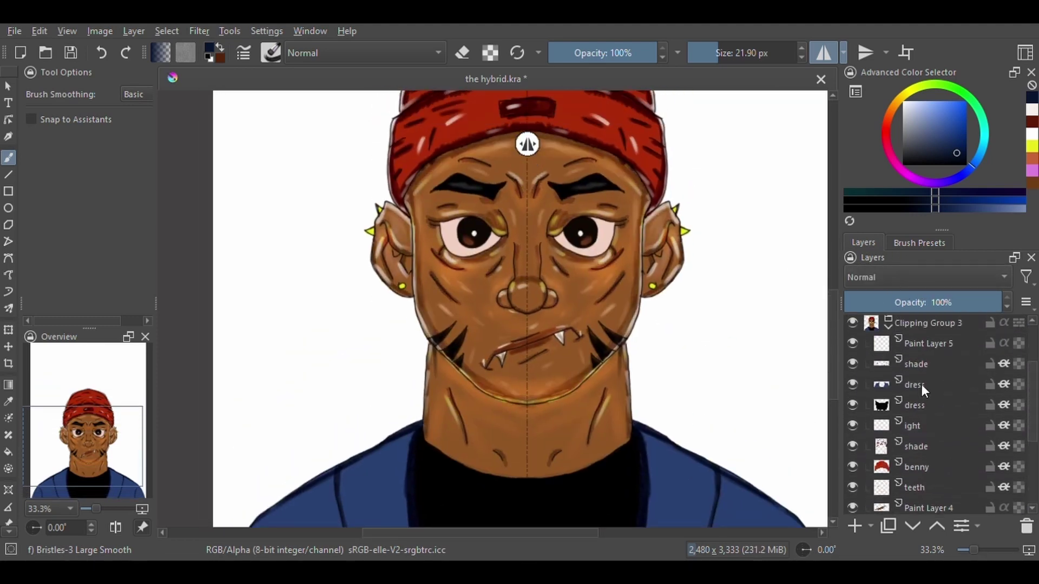
pyautogui.press('pageup')
# Paint white highlights along the shoulder edges, the blue jacket and the shirt
pyautogui.keyDown('ctrl'); pyautogui.click(796, 313); pyautogui.keyUp('ctrl')
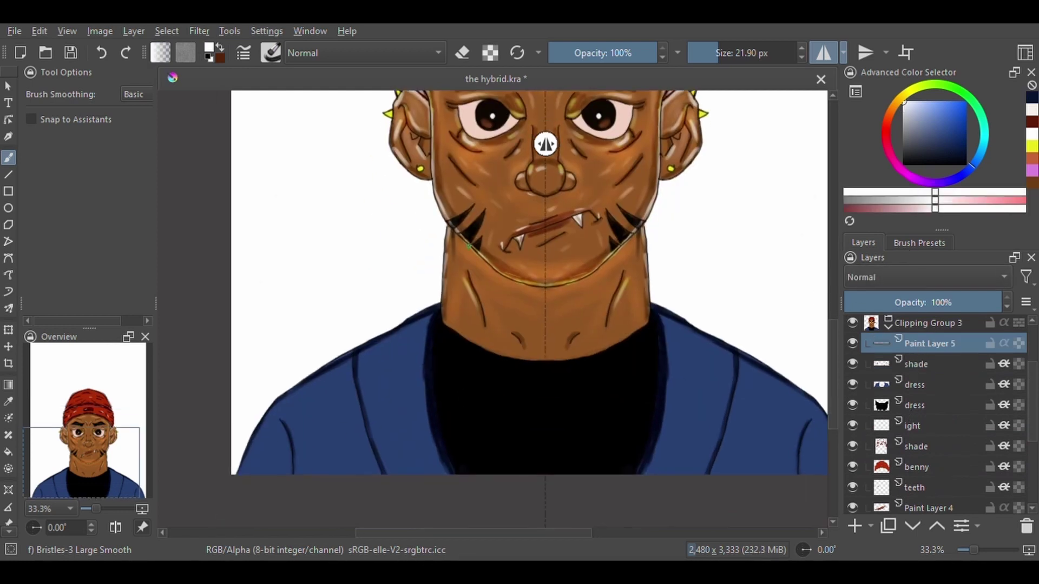
pyautogui.scroll(-3, 406, 379)
pyautogui.moveTo(436, 308); pyautogui.dragTo(319, 379)
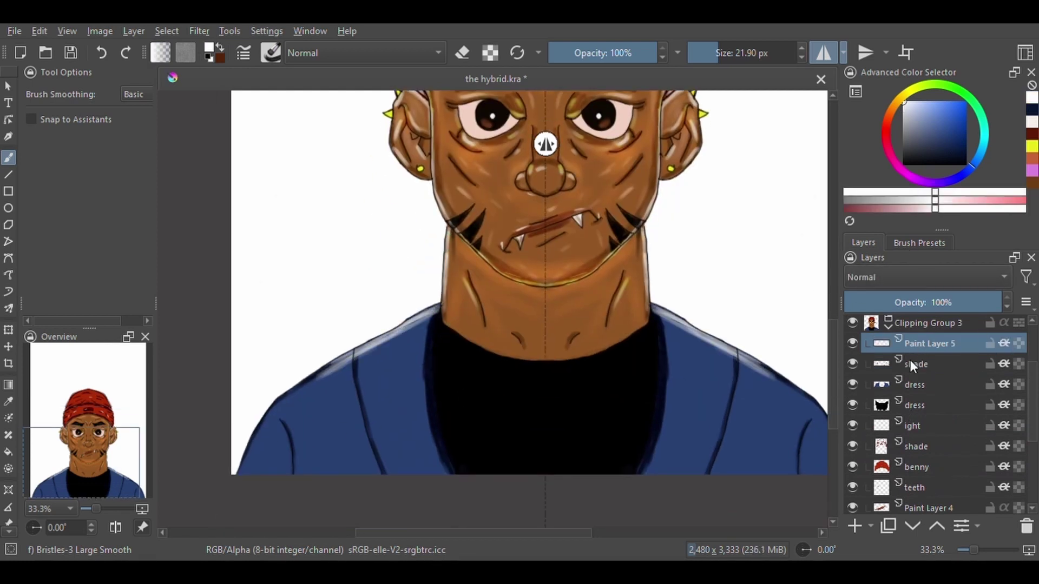
pyautogui.moveTo(377, 339)
pyautogui.mouseDown()
pyautogui.moveTo(287, 398)
pyautogui.moveTo(242, 471)
pyautogui.mouseUp()
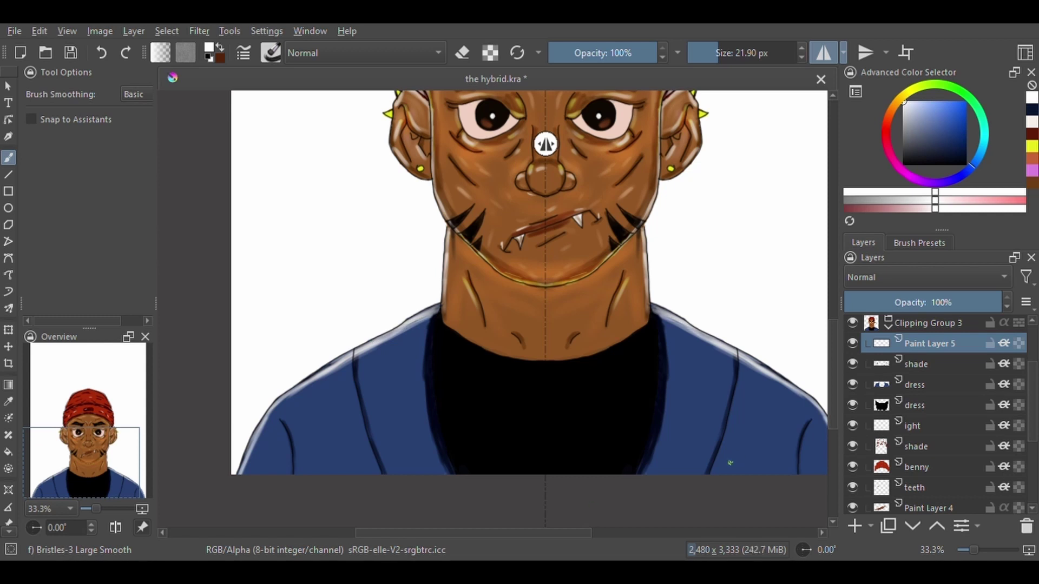
pyautogui.moveTo(407, 372); pyautogui.dragTo(416, 446)
pyautogui.moveTo(301, 427); pyautogui.dragTo(310, 451)
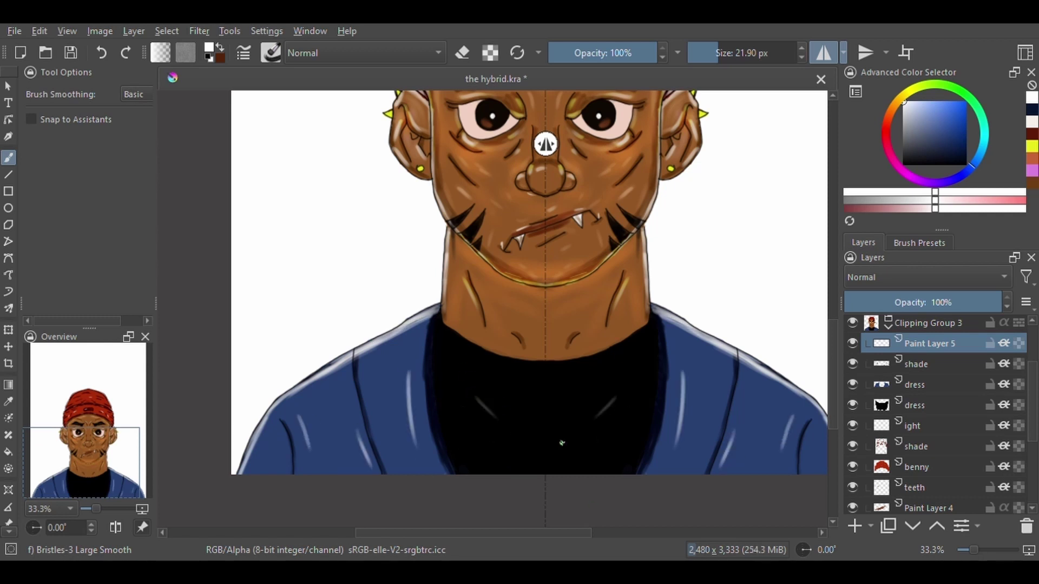
pyautogui.moveTo(483, 431); pyautogui.dragTo(466, 464)
# On the shade layer, paint dark shirt shading and soften it with a soft airbrush
pyautogui.press('pagedown')
pyautogui.press('x')
pyautogui.moveTo(409, 336); pyautogui.dragTo(279, 423)
pyautogui.moveTo(400, 392); pyautogui.dragTo(378, 458)
pyautogui.rightClick(653, 253)
pyautogui.click(562, 220)
pyautogui.moveTo(401, 382); pyautogui.dragTo(401, 440)
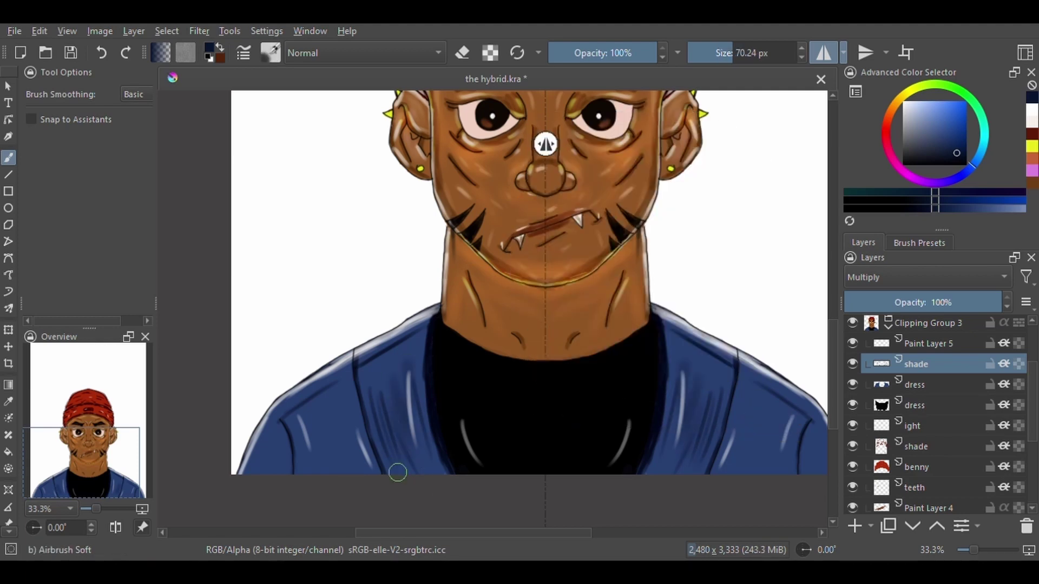
pyautogui.moveTo(397, 336); pyautogui.dragTo(398, 375)
# Switch to a small detail bristle brush, then add a new layer above the shade layer
pyautogui.rightClick(425, 367)
pyautogui.click(377, 394)
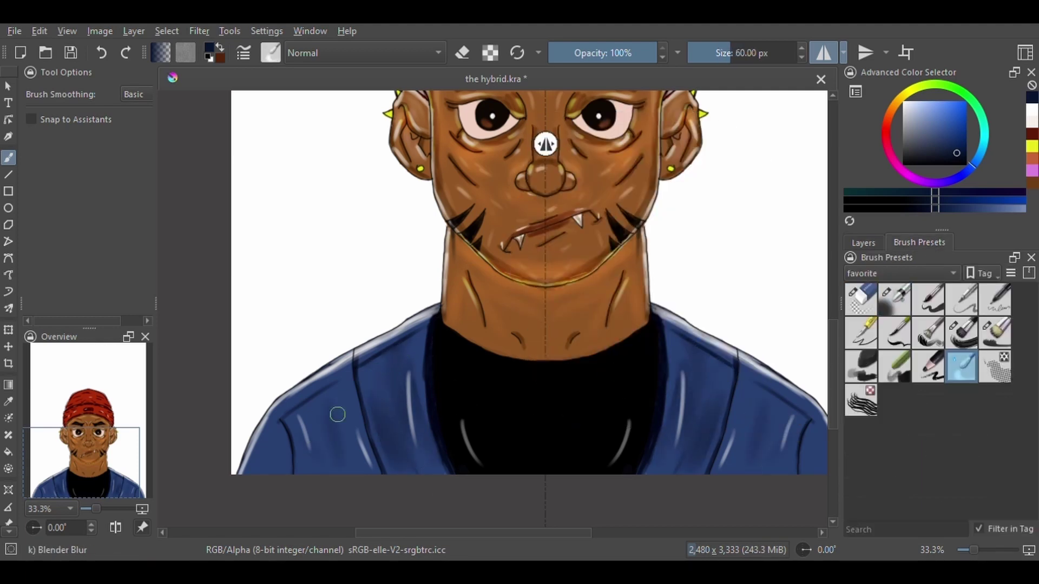
pyautogui.click(864, 243)
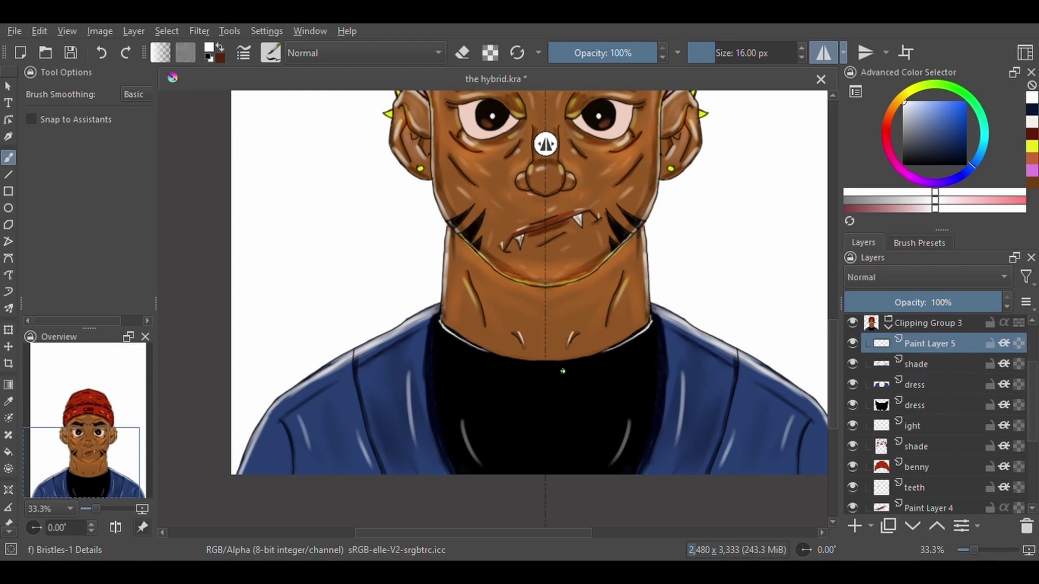
pyautogui.press('-')
pyautogui.press('-')
pyautogui.click(897, 447)
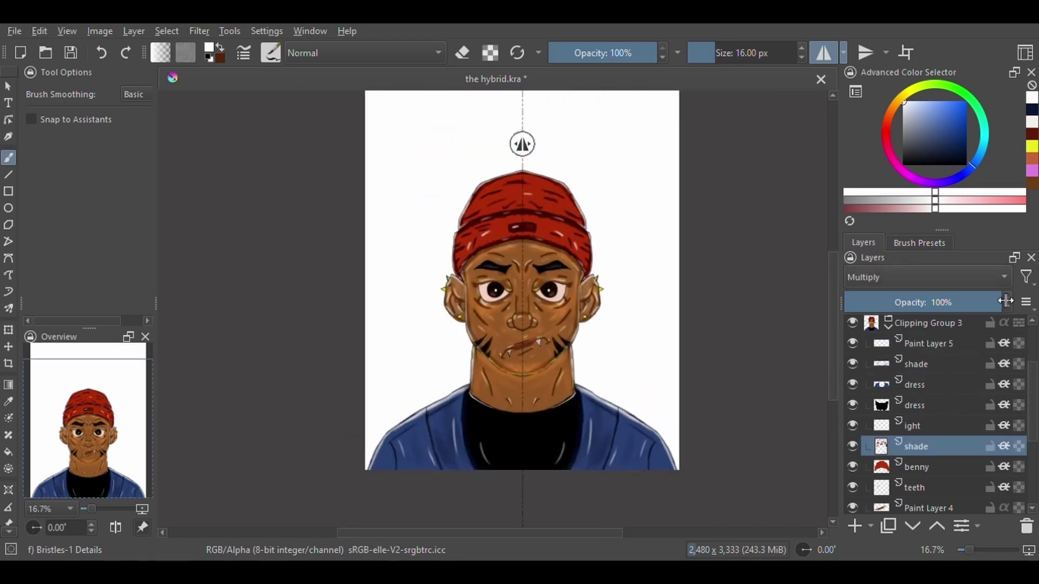
pyautogui.press('Insert')
# Name the new layer 'shadow' and set it to Multiply blending
pyautogui.press('d')
pyautogui.doubleClick(897, 403)
pyautogui.write('sha')
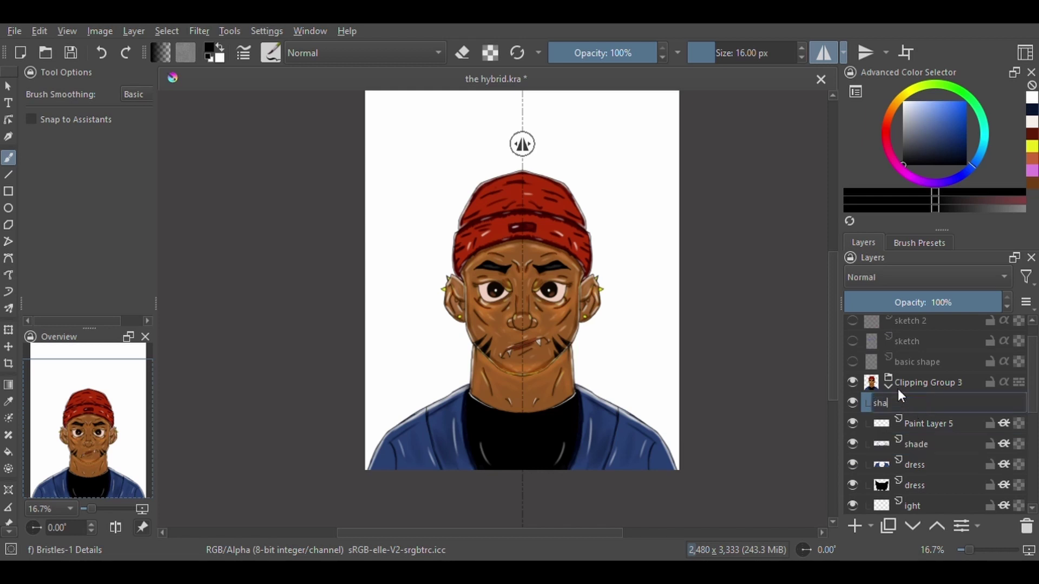
pyautogui.write('dow')
pyautogui.press('Return')
pyautogui.scroll(-2, 952, 278)
pyautogui.press('+')
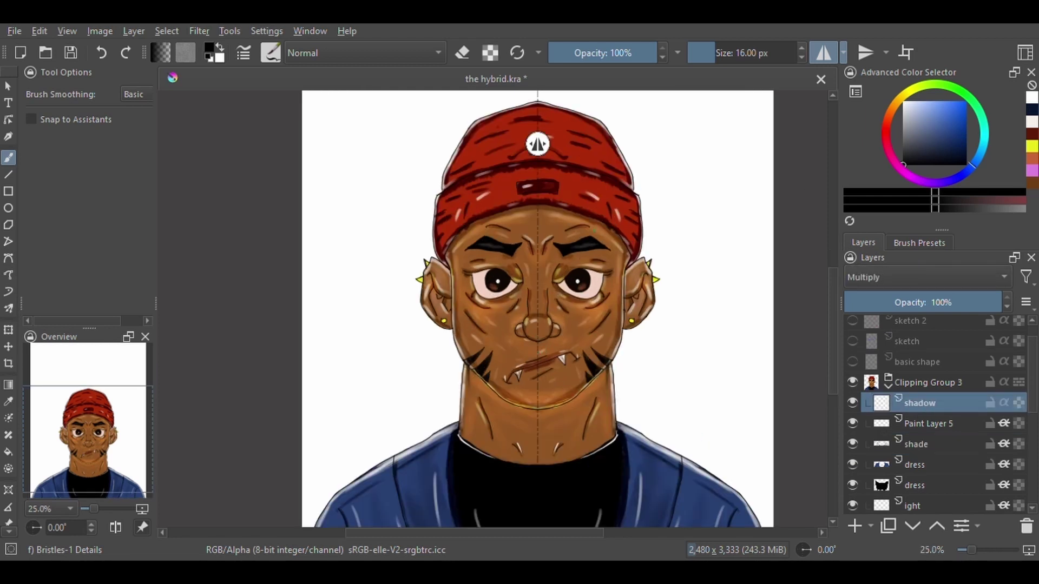
pyautogui.press('/')
# With an 81 px basic round brush in dark red-brown, shade both face sides up to the brow
pyautogui.click(1005, 403)
pyautogui.keyDown('ctrl'); pyautogui.click(455, 301); pyautogui.keyUp('ctrl')
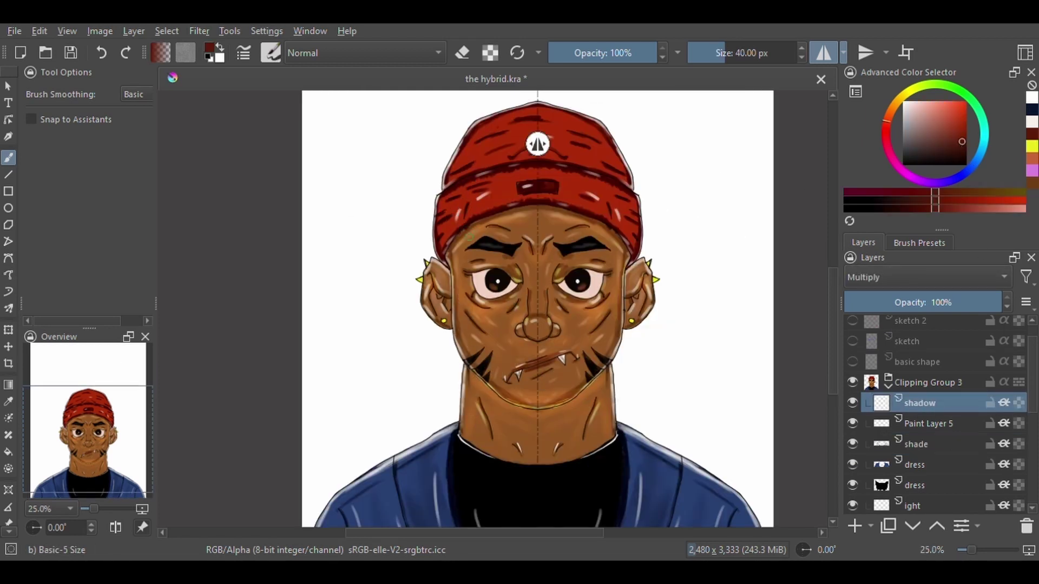
pyautogui.moveTo(470, 236); pyautogui.dragTo(490, 309)
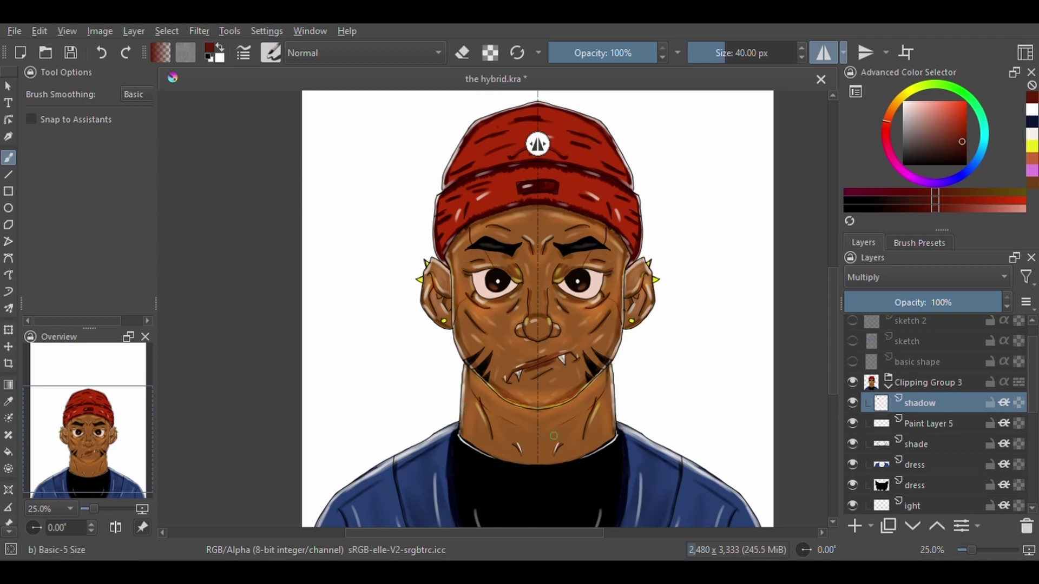
pyautogui.press('+')
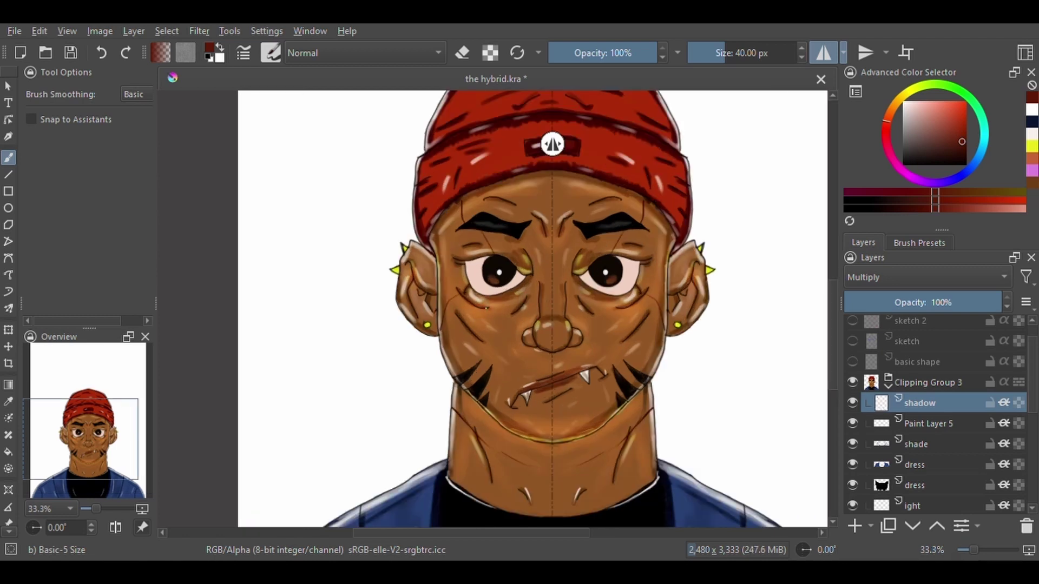
pyautogui.click(769, 58)
pyautogui.moveTo(455, 201); pyautogui.dragTo(425, 327)
pyautogui.moveTo(454, 291)
pyautogui.mouseDown()
pyautogui.moveTo(451, 267)
pyautogui.moveTo(472, 236)
pyautogui.mouseUp()
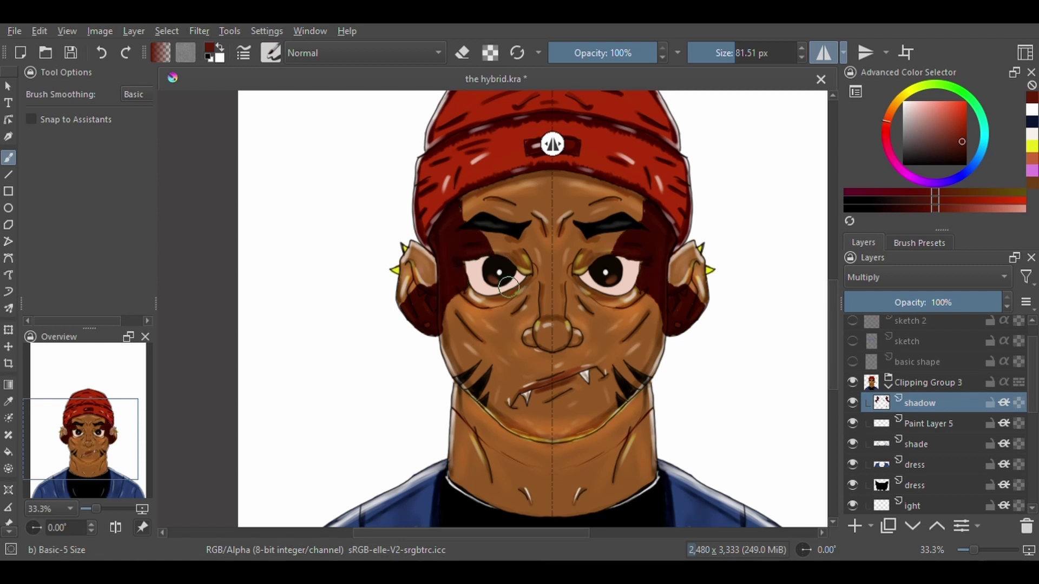
# Shade under the eyes, jaw, chin and lower cheeks, then lower the layer opacity to 44%
pyautogui.moveTo(509, 287); pyautogui.dragTo(534, 267)
pyautogui.moveTo(457, 385)
pyautogui.mouseDown()
pyautogui.moveTo(463, 414)
pyautogui.moveTo(542, 460)
pyautogui.mouseUp()
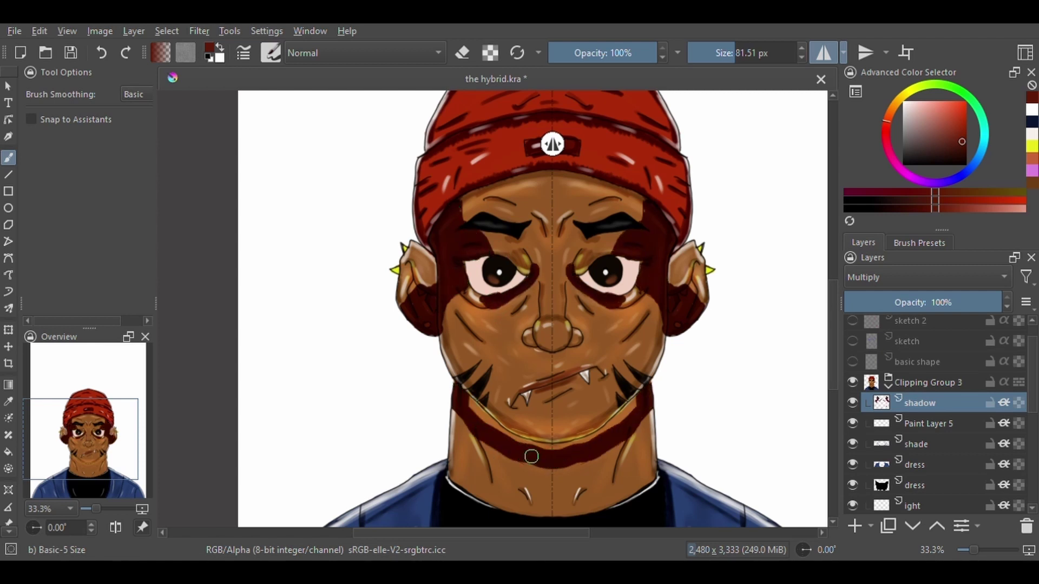
pyautogui.moveTo(476, 403)
pyautogui.mouseDown()
pyautogui.moveTo(528, 450)
pyautogui.moveTo(552, 455)
pyautogui.mouseUp()
pyautogui.moveTo(445, 325)
pyautogui.mouseDown()
pyautogui.moveTo(455, 368)
pyautogui.moveTo(551, 446)
pyautogui.mouseUp()
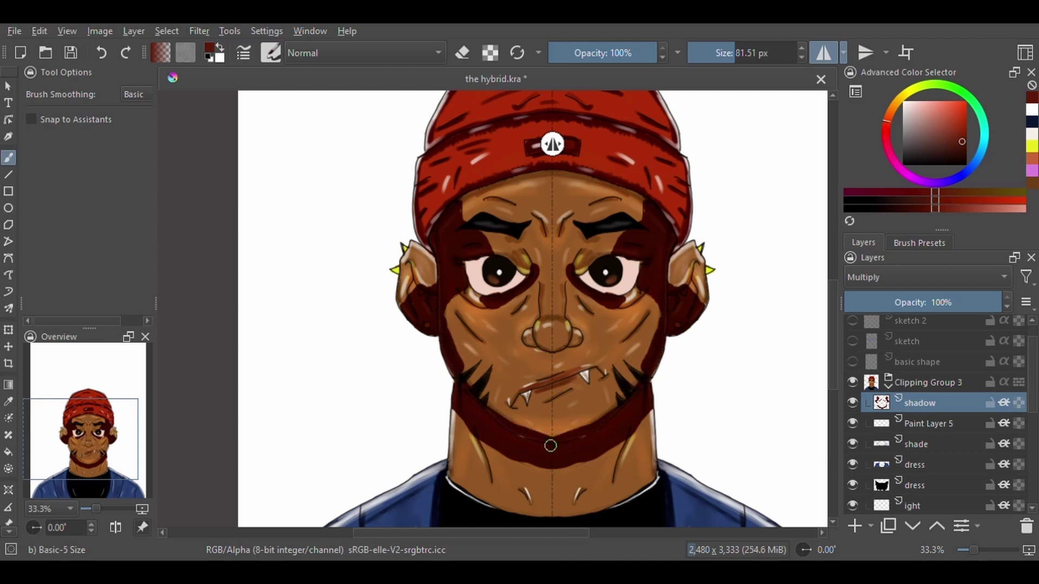
pyautogui.moveTo(487, 400); pyautogui.dragTo(533, 433)
pyautogui.moveTo(957, 311); pyautogui.dragTo(889, 312)
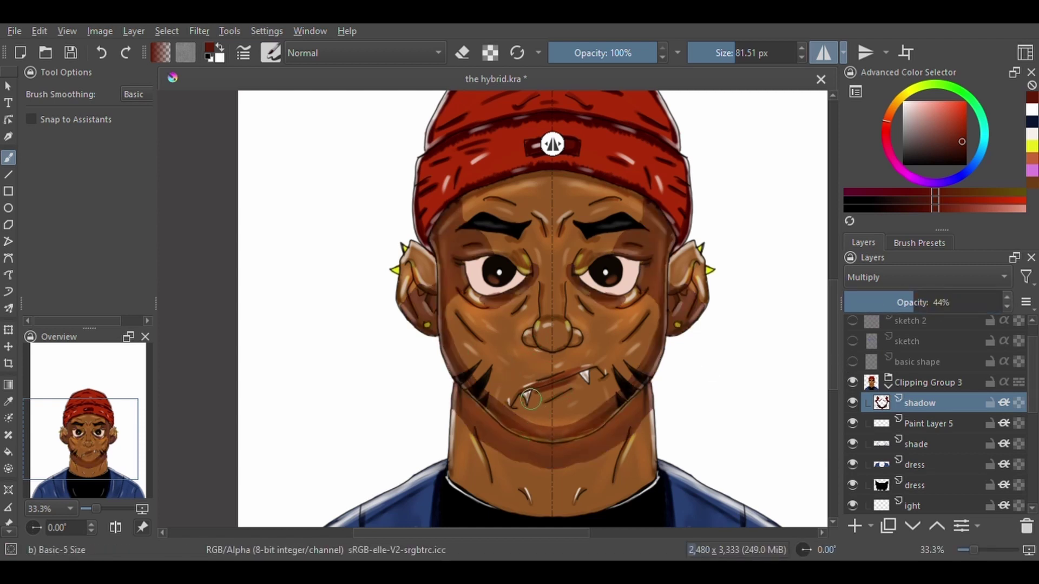
# Add dark-red shadow to the ears, nose, beanie sides and jacket shoulders
pyautogui.moveTo(425, 284); pyautogui.dragTo(410, 264)
pyautogui.moveTo(527, 342); pyautogui.dragTo(540, 344)
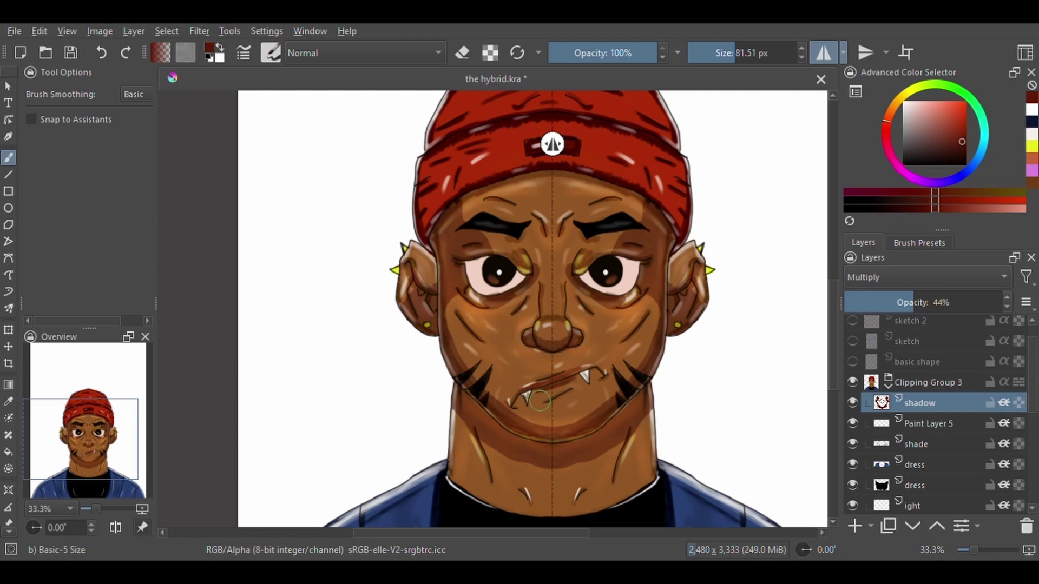
pyautogui.scroll(3, 566, 415)
pyautogui.moveTo(471, 135); pyautogui.dragTo(433, 239)
pyautogui.moveTo(623, 124); pyautogui.dragTo(671, 327)
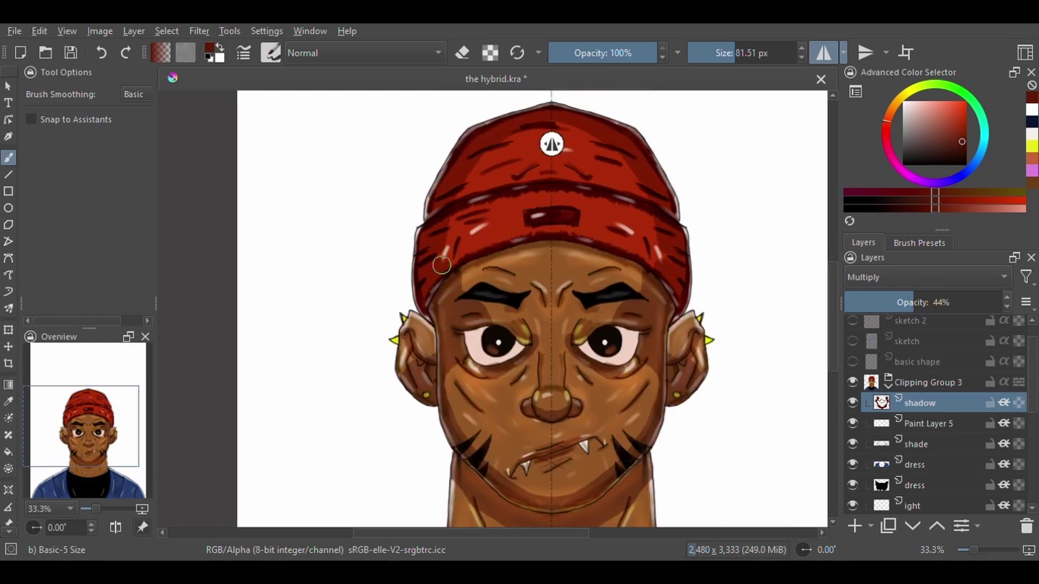
pyautogui.scroll(-3, 671, 328)
pyautogui.moveTo(452, 354)
pyautogui.mouseDown()
pyautogui.moveTo(298, 457)
pyautogui.moveTo(265, 519)
pyautogui.mouseUp()
pyautogui.moveTo(352, 452); pyautogui.dragTo(303, 519)
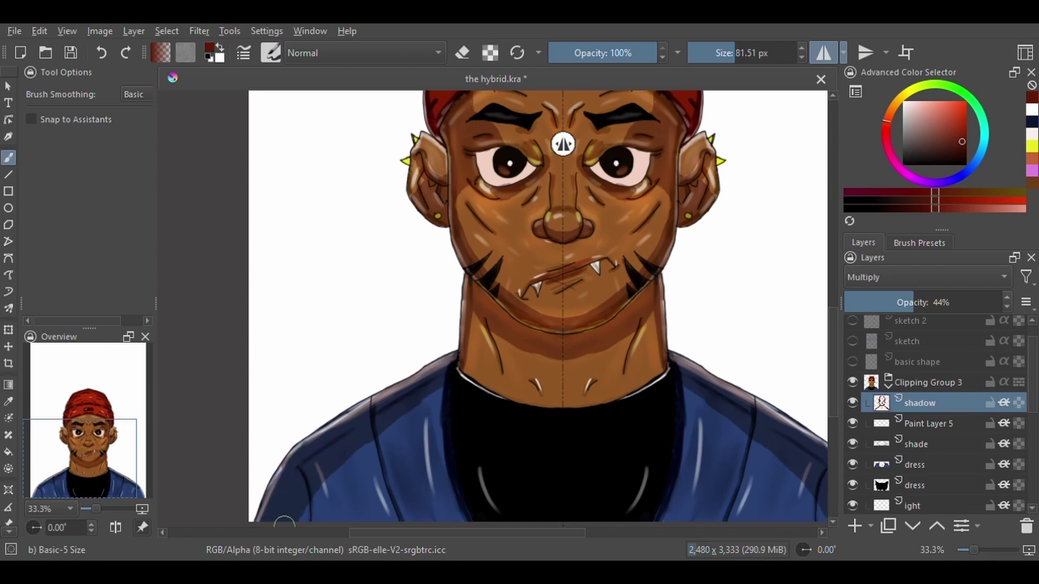
pyautogui.press('-')
# Name the new layer 'highlight' and set it to Color Dodge blending
pyautogui.click(855, 526)
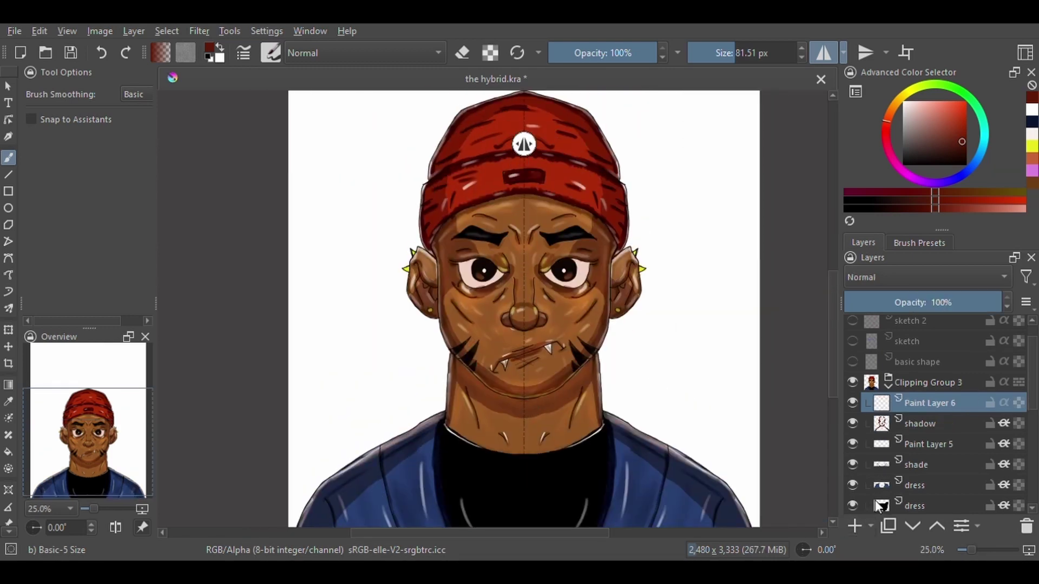
pyautogui.doubleClick(920, 403)
pyautogui.write('highlight')
pyautogui.press('Return')
pyautogui.hotkey('alt', 'shift', 'd')
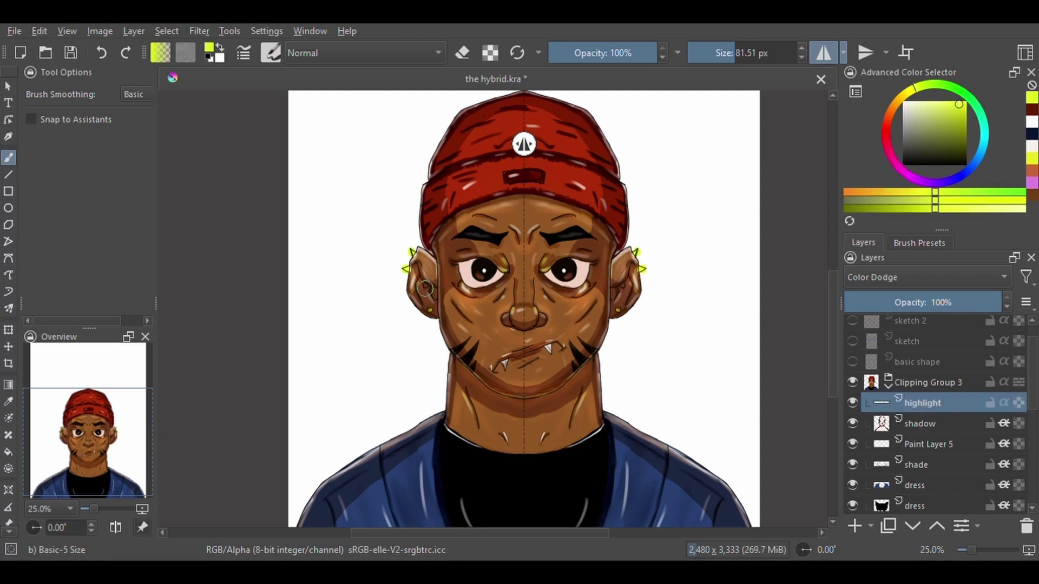
# Undo the mirrored earring stroke, turn mirroring off, and paint yellow highlights over brows, nose, cheeks, mouth and chin
pyautogui.hotkey('ctrl', 'z')
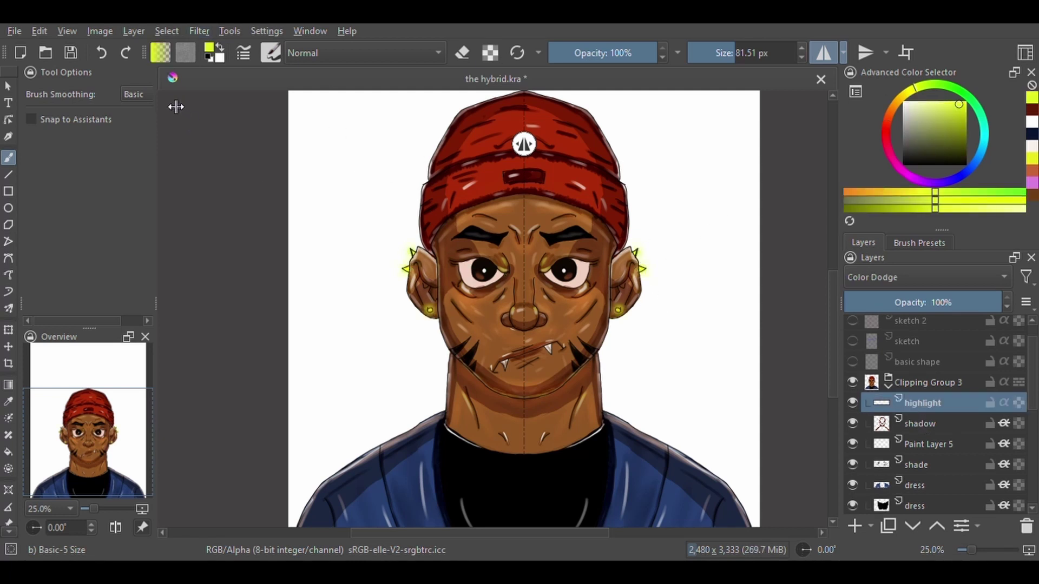
pyautogui.click(824, 53)
pyautogui.moveTo(522, 227); pyautogui.dragTo(516, 303)
pyautogui.moveTo(471, 216)
pyautogui.mouseDown()
pyautogui.moveTo(573, 219)
pyautogui.moveTo(554, 327)
pyautogui.mouseUp()
pyautogui.moveTo(450, 297); pyautogui.dragTo(516, 346)
pyautogui.moveTo(592, 298); pyautogui.dragTo(471, 374)
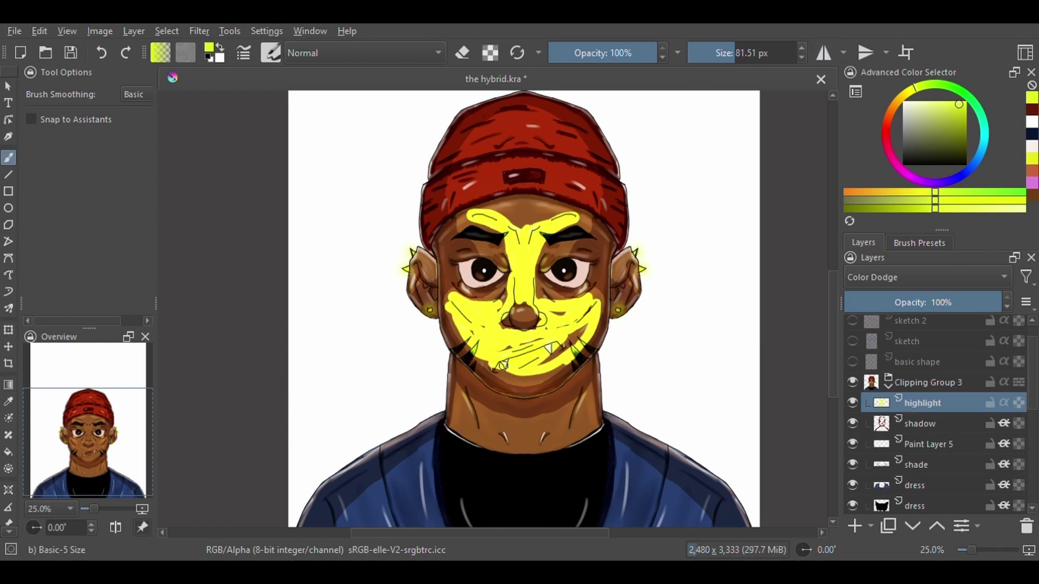
pyautogui.moveTo(975, 303); pyautogui.dragTo(923, 315)
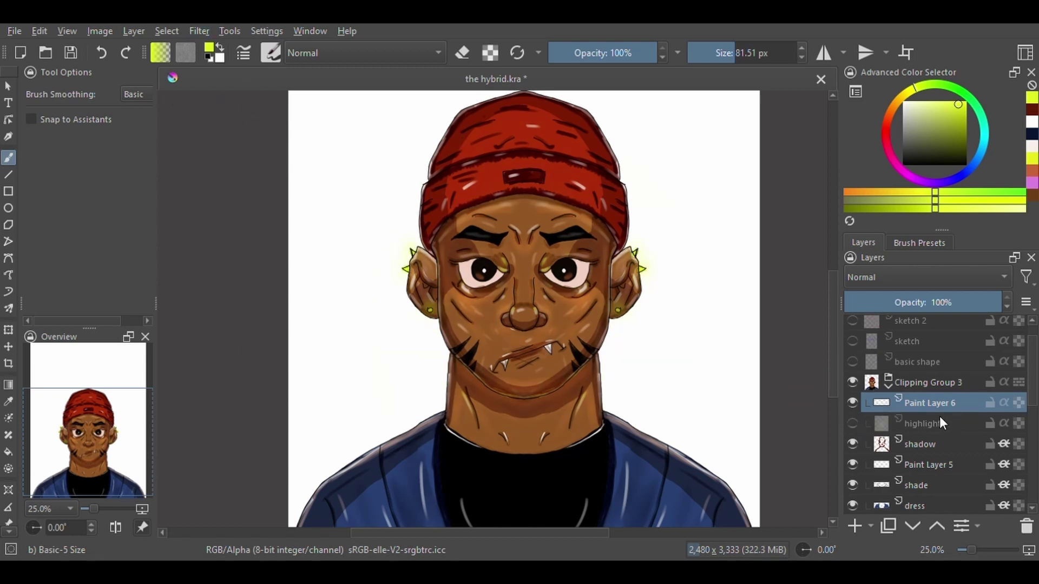
# Pick the fine bristle detail brush with default colours and add a small mirrored stroke near the mouth
pyautogui.rightClick(614, 278)
pyautogui.click(588, 205)
pyautogui.press('d')
pyautogui.click(824, 53)
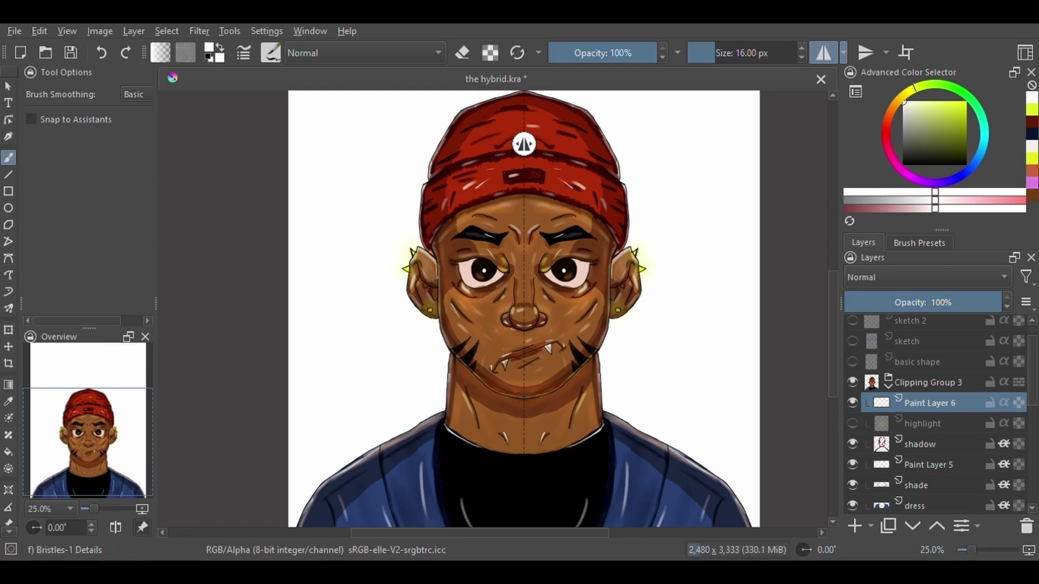
pyautogui.moveTo(507, 376); pyautogui.dragTo(518, 310)
pyautogui.scroll(-5, 1021, 498)
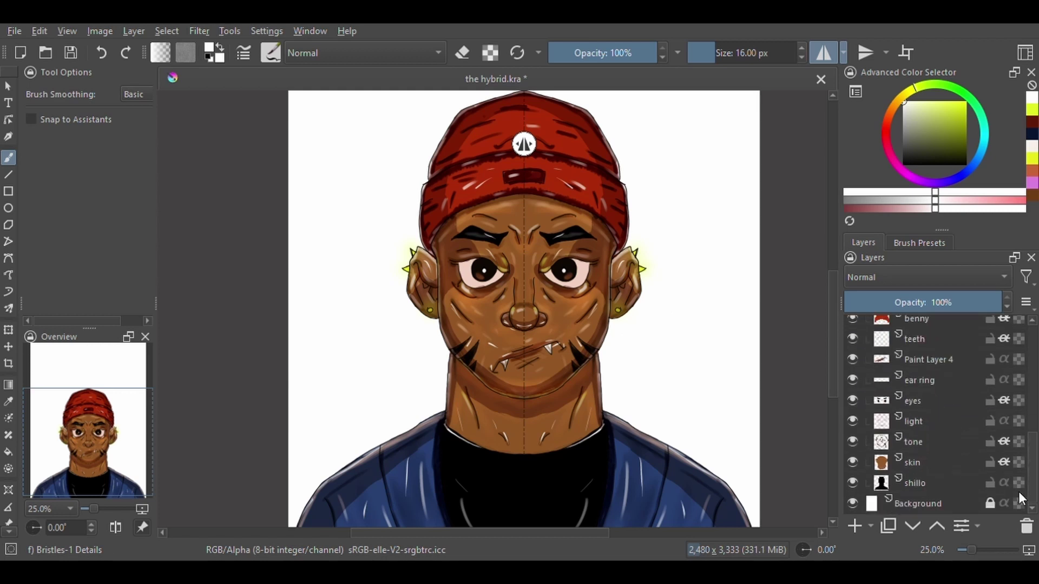
# Add a layer above Background and fill it with dark navy blue
pyautogui.click(897, 501)
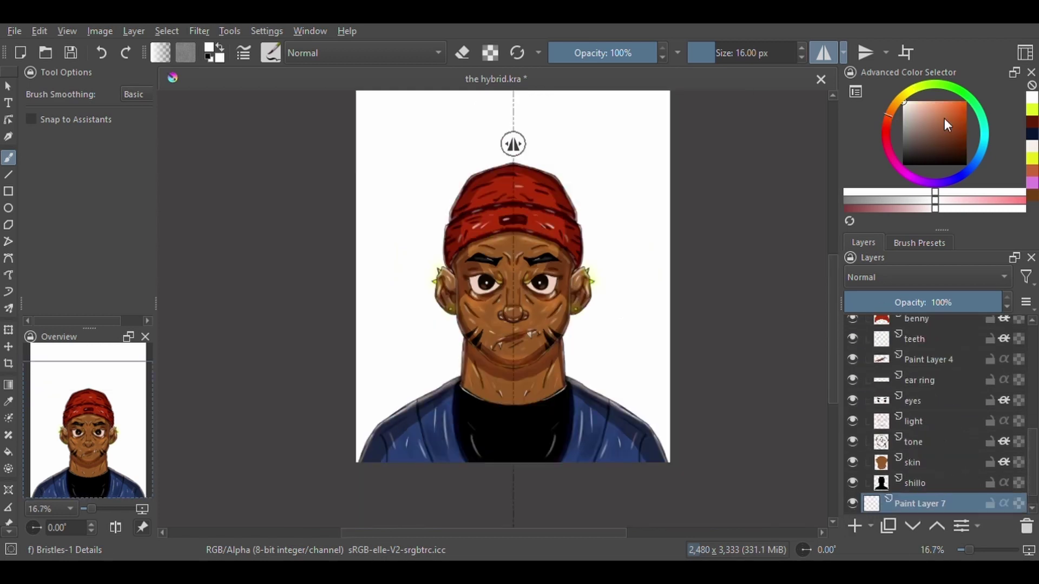
pyautogui.click(857, 525)
pyautogui.click(8, 209)
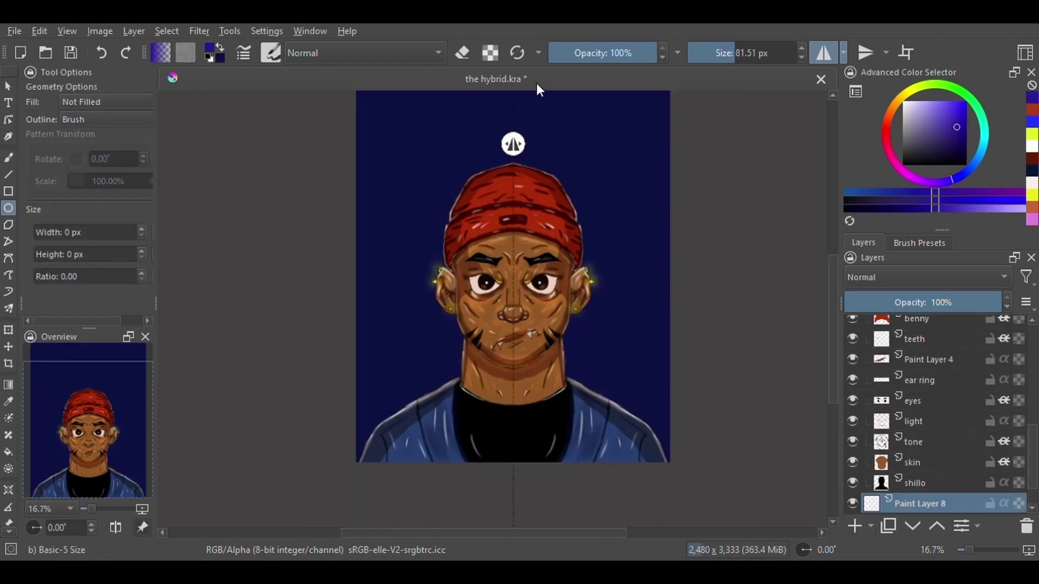
# Paint a purple arc behind the shoulders and Gaussian-blur it into a soft glow
pyautogui.press('b')
pyautogui.moveTo(416, 352)
pyautogui.mouseDown()
pyautogui.moveTo(444, 382)
pyautogui.moveTo(363, 401)
pyautogui.mouseUp()
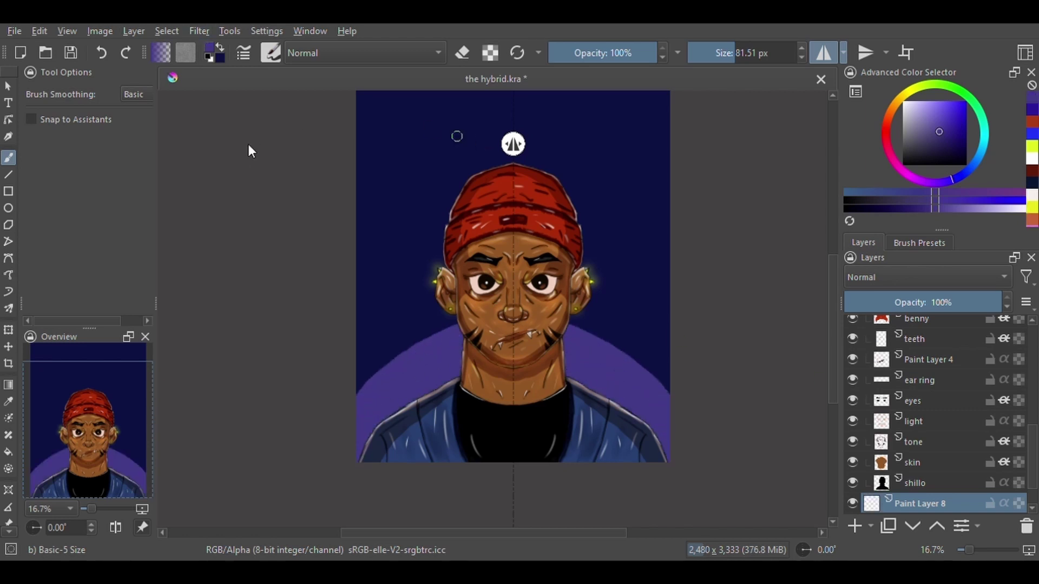
pyautogui.hotkey('ctrl', 'f')
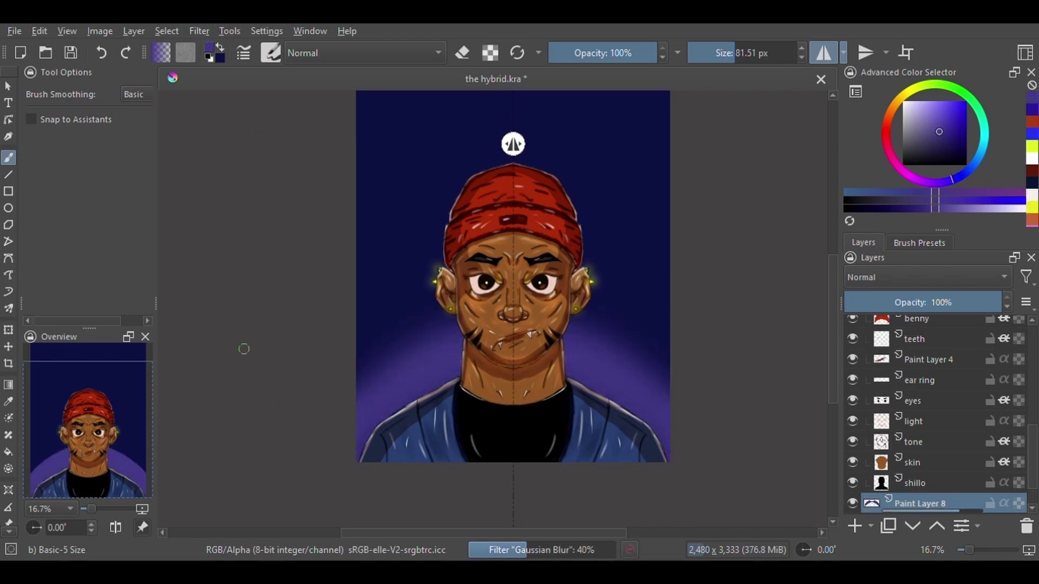
pyautogui.press('pagedown')
pyautogui.click(937, 167)
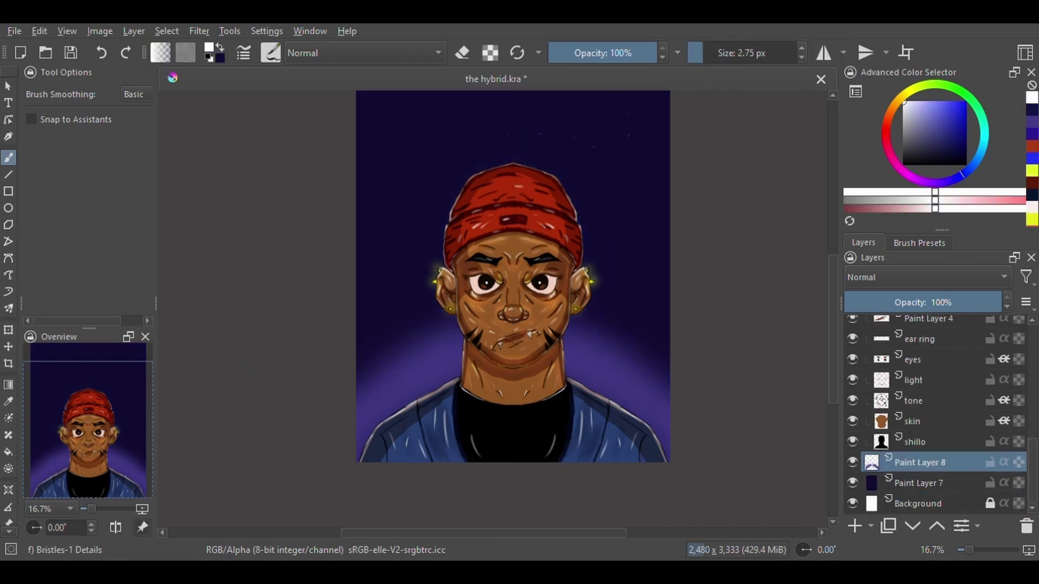
# With a ~10 px Basic-5 Size brush, dab small white star dots across the navy background
pyautogui.rightClick(628, 253)
pyautogui.click(626, 144)
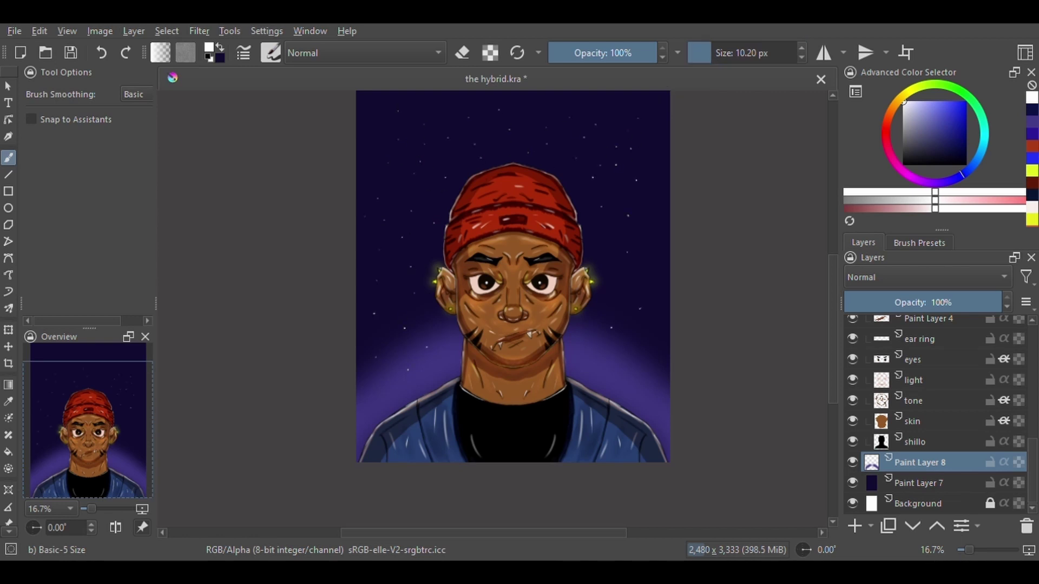
pyautogui.scroll(5, 920, 411)
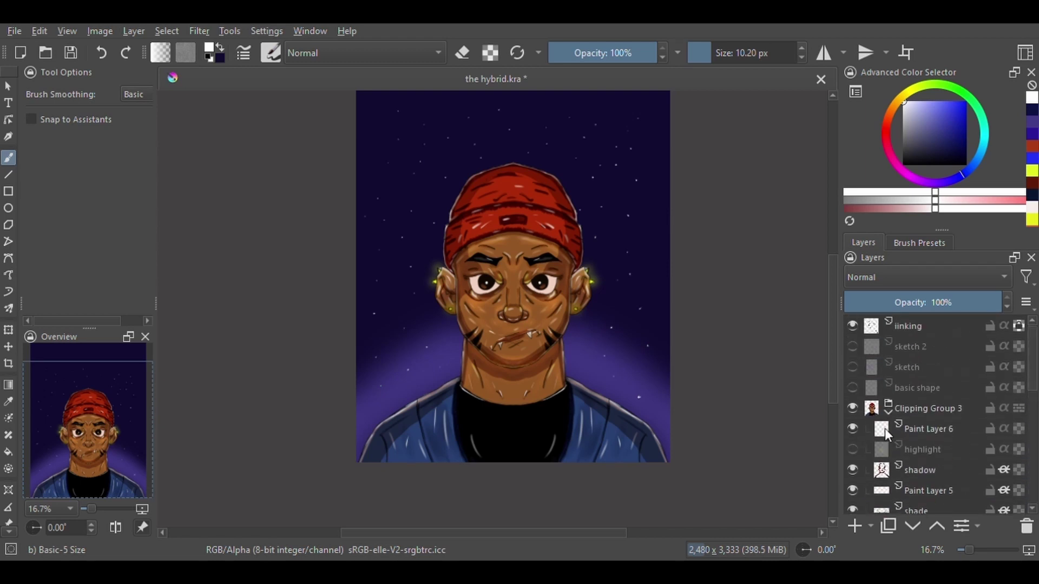
pyautogui.click(854, 428)
pyautogui.scroll(-5, 920, 412)
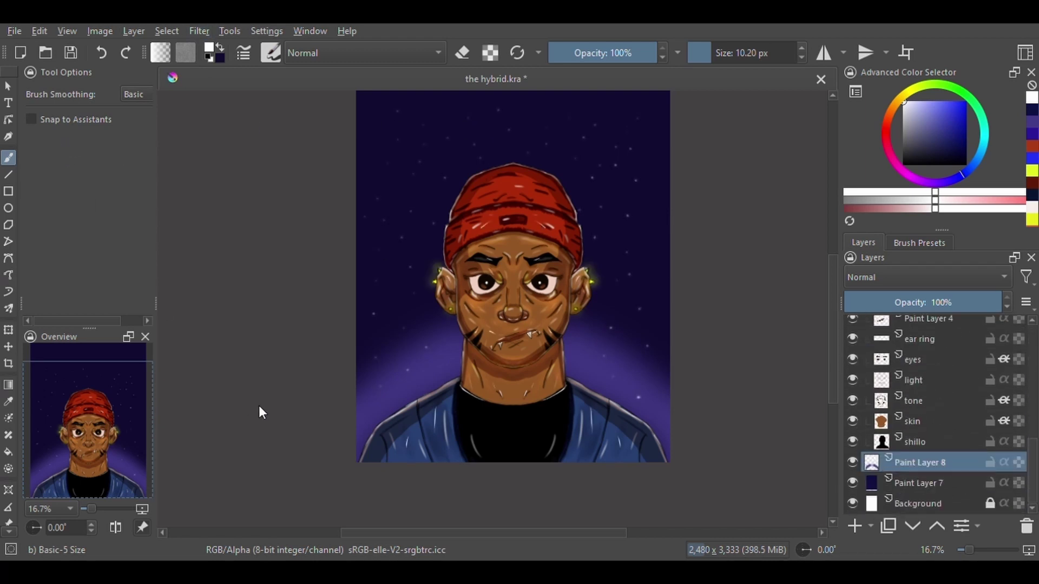
pyautogui.scroll(2, 453, 184)
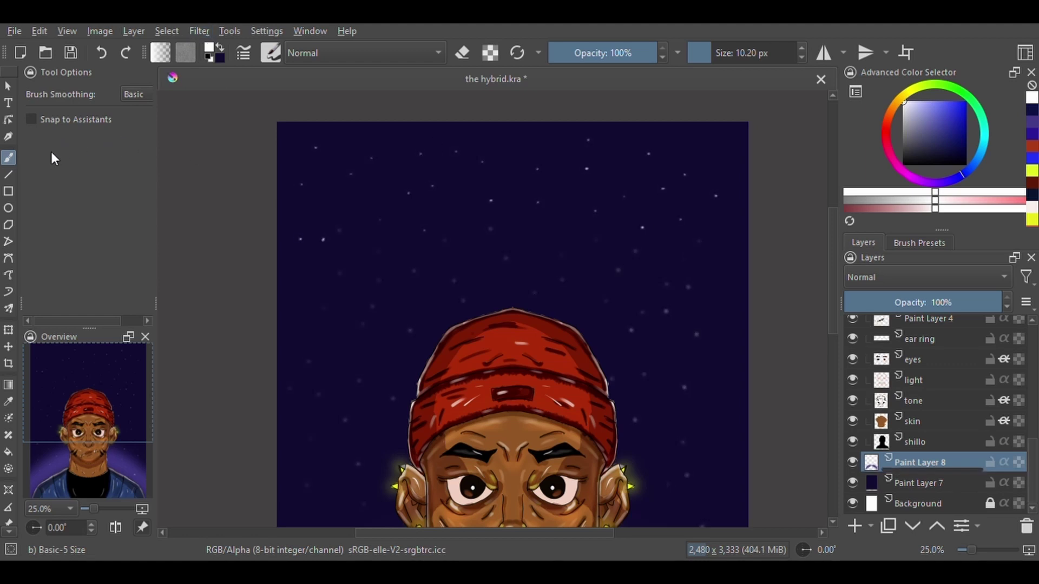
pyautogui.scroll(-1, 499, 371)
pyautogui.scroll(2, 498, 371)
pyautogui.scroll(-3, 498, 371)
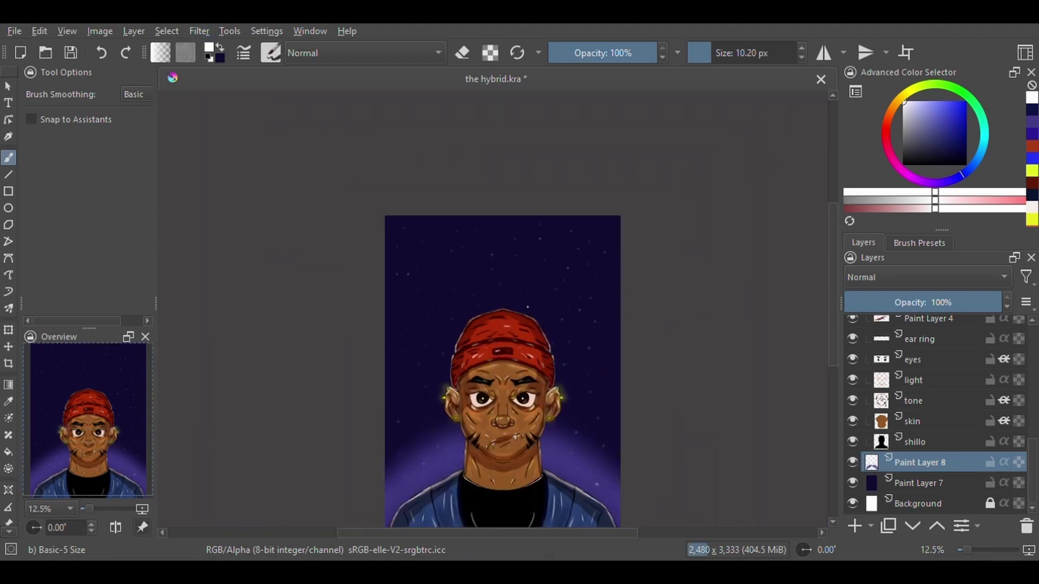
# On a new layer below Paint Layer 8, paint a black band darkening the top of the sky
pyautogui.click(855, 526)
pyautogui.click(1032, 219)
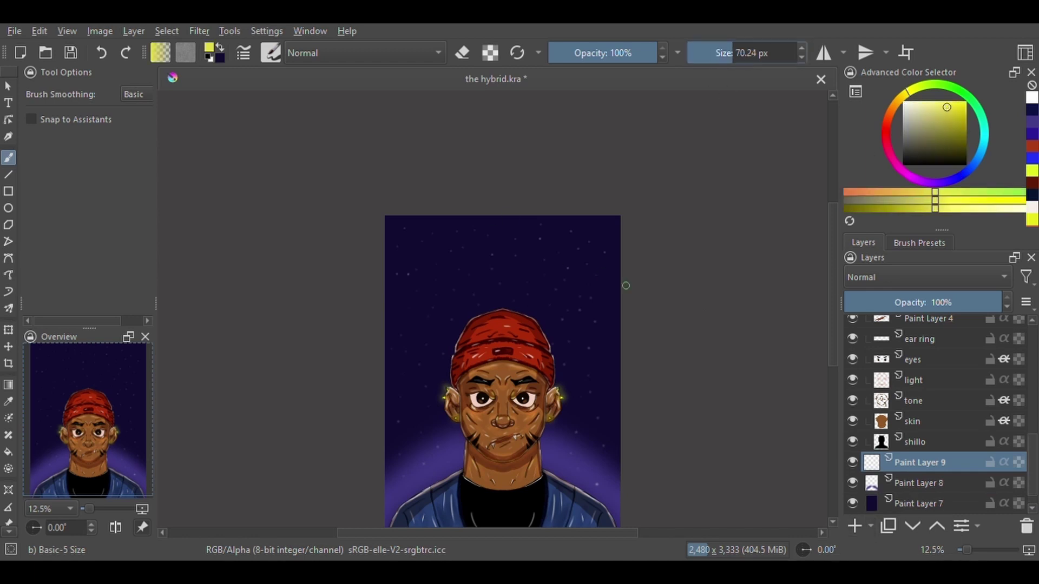
pyautogui.press('d')
pyautogui.moveTo(390, 223)
pyautogui.mouseDown()
pyautogui.moveTo(606, 225)
pyautogui.moveTo(398, 238)
pyautogui.moveTo(617, 237)
pyautogui.mouseUp()
pyautogui.hotkey('ctrl', 'pagedown')
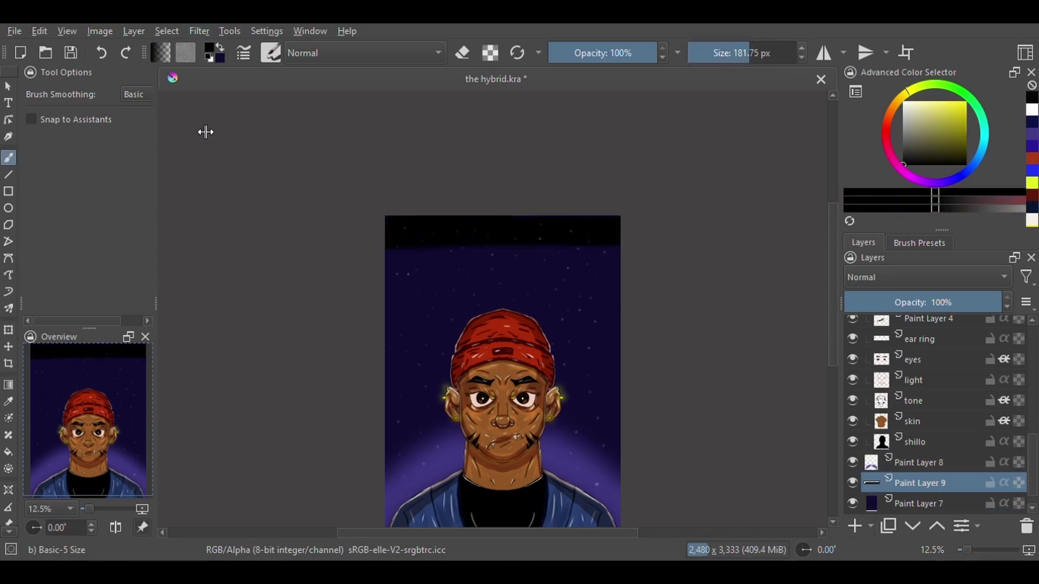
pyautogui.moveTo(531, 232)
pyautogui.mouseDown()
pyautogui.moveTo(619, 260)
pyautogui.moveTo(599, 246)
pyautogui.moveTo(564, 262)
pyautogui.moveTo(617, 265)
pyautogui.mouseUp()
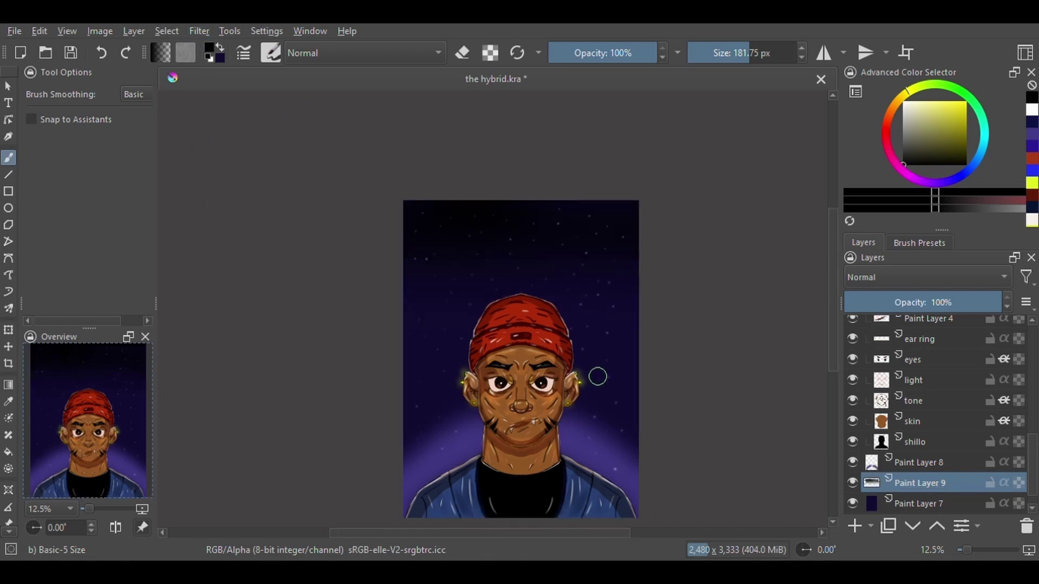
pyautogui.scroll(-1, 1035, 493)
# On another new layer, paint bright yellow around the head and hat and blur it into a glow
pyautogui.click(855, 526)
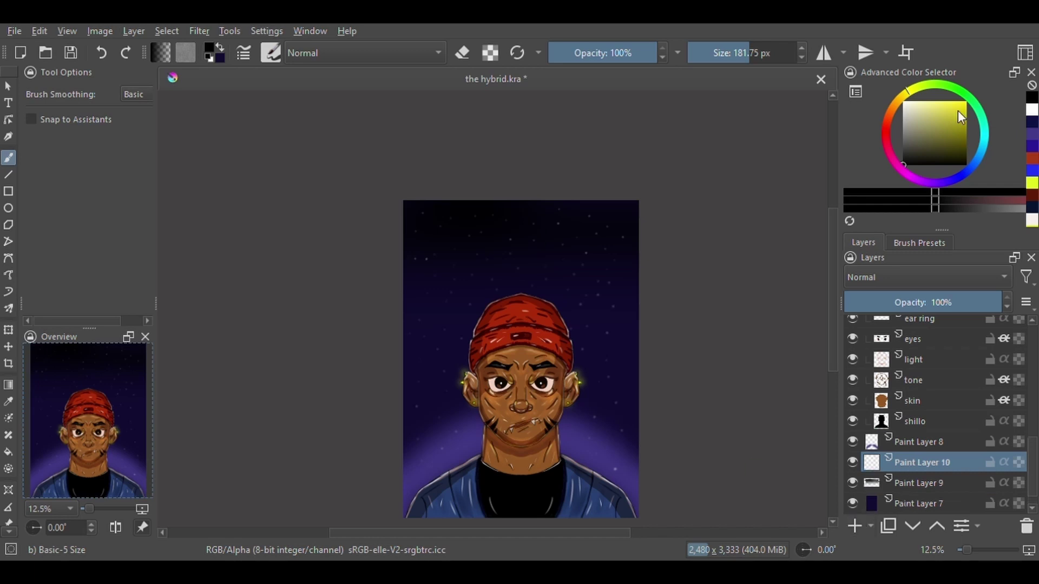
pyautogui.click(962, 103)
pyautogui.moveTo(474, 349)
pyautogui.mouseDown()
pyautogui.moveTo(524, 289)
pyautogui.moveTo(579, 379)
pyautogui.mouseUp()
pyautogui.moveTo(487, 295); pyautogui.dragTo(469, 405)
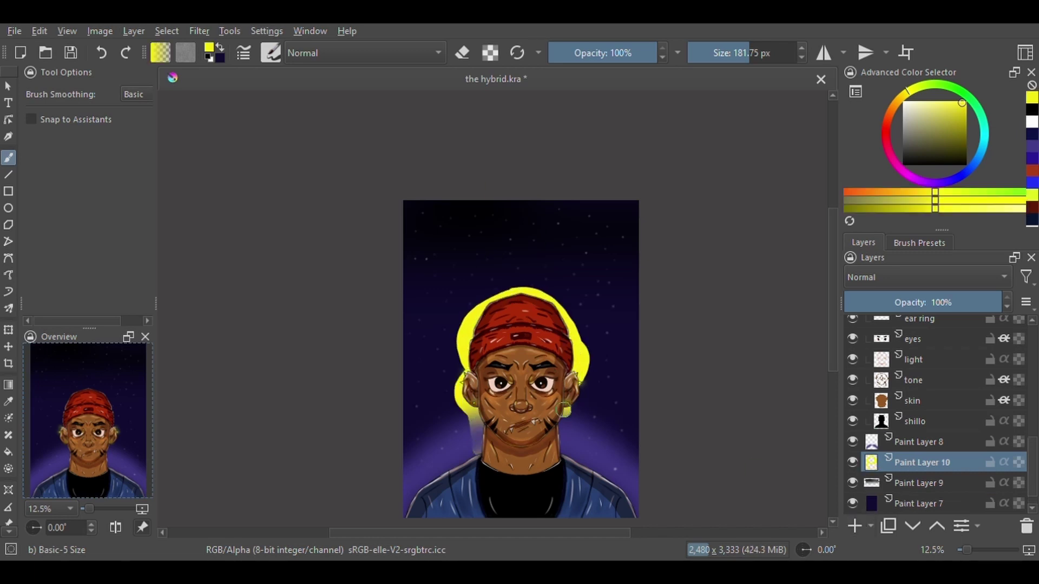
pyautogui.hotkey('ctrl', 'f')
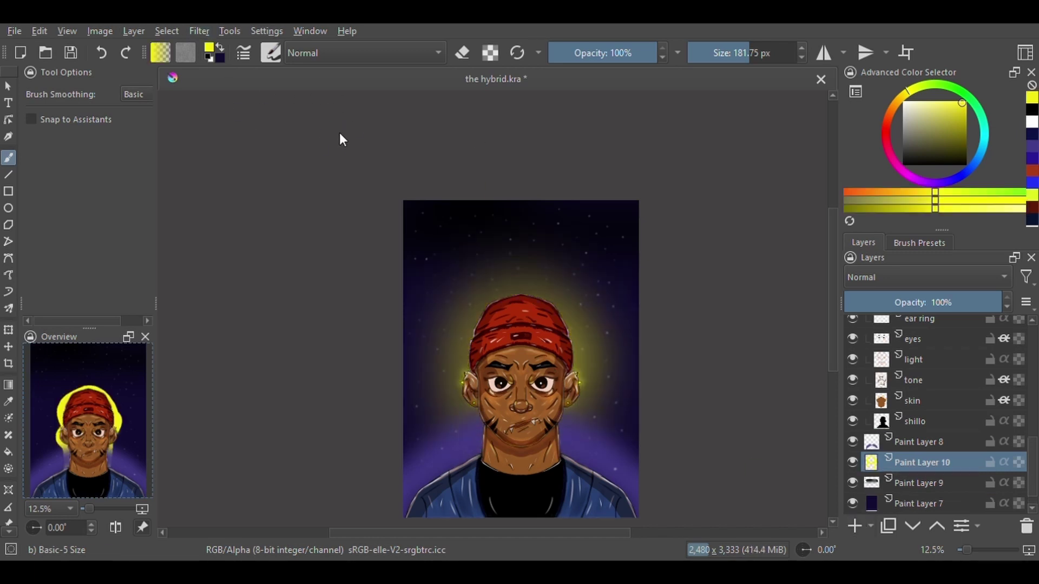
pyautogui.press('+')
# Set the Multiply shadow layer's opacity to about 71%
pyautogui.scroll(3, 934, 433)
pyautogui.scroll(2, 933, 474)
pyautogui.click(933, 474)
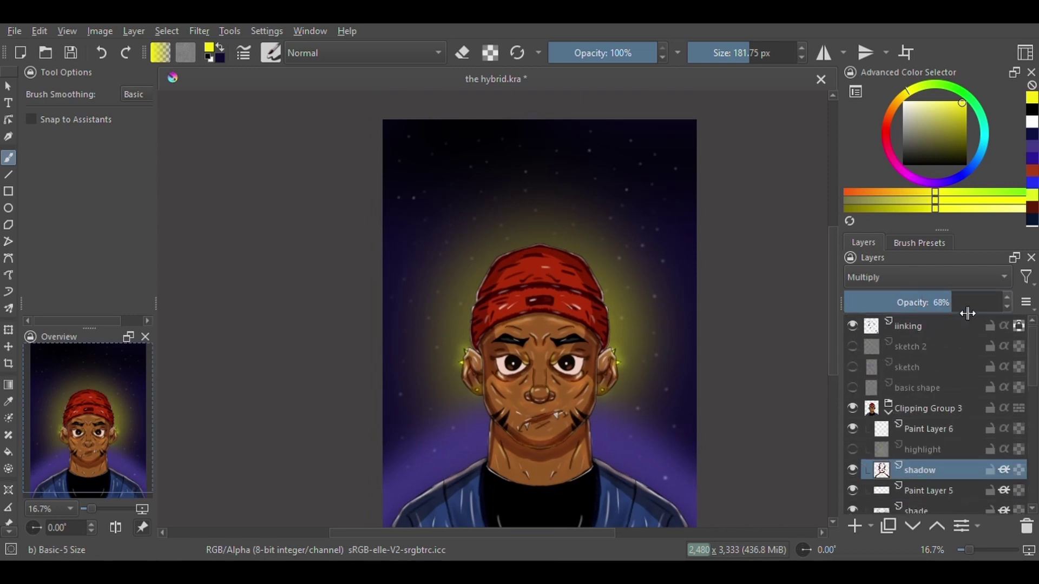
pyautogui.moveTo(964, 307)
pyautogui.mouseDown()
pyautogui.moveTo(974, 324)
pyautogui.moveTo(957, 326)
pyautogui.moveTo(963, 321)
pyautogui.mouseUp()
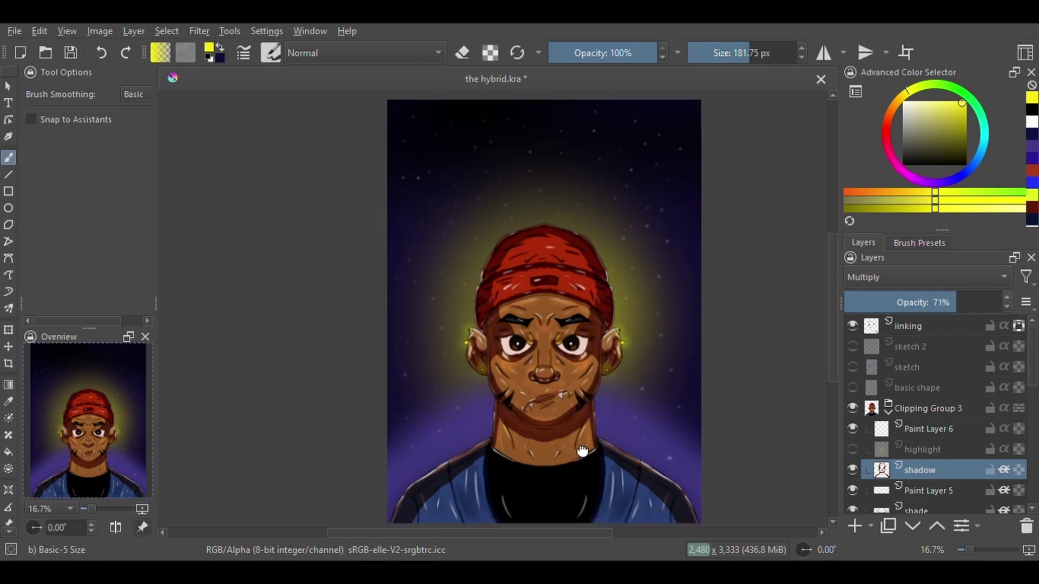
# Choose the Ink-3 Gpen brush and make the line-art layer active
pyautogui.rightClick(631, 313)
pyautogui.click(640, 213)
pyautogui.click(1009, 328)
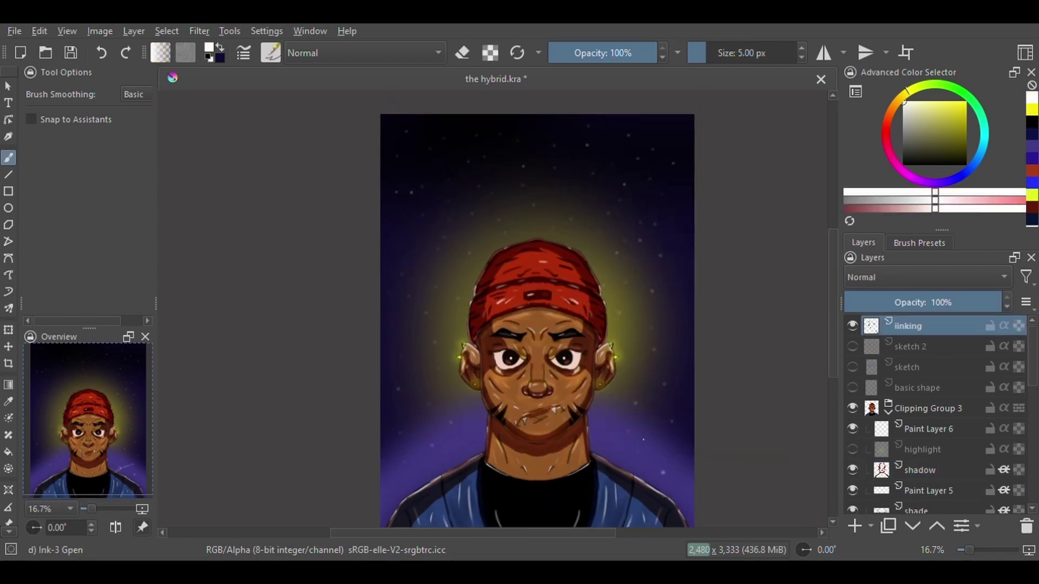